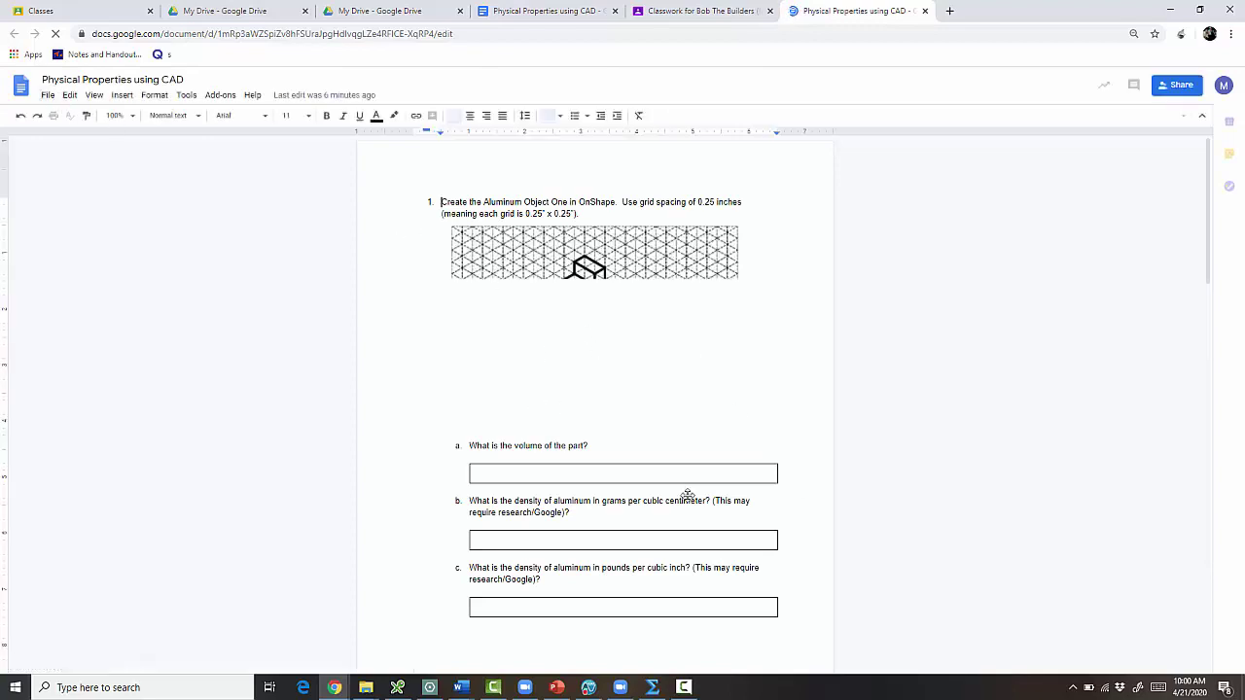
Make a copy of the Physical Properties using CAD document in My Drive, named "Name - Assignment 2"
{"action": "left_click", "coordinate": [47, 96]}
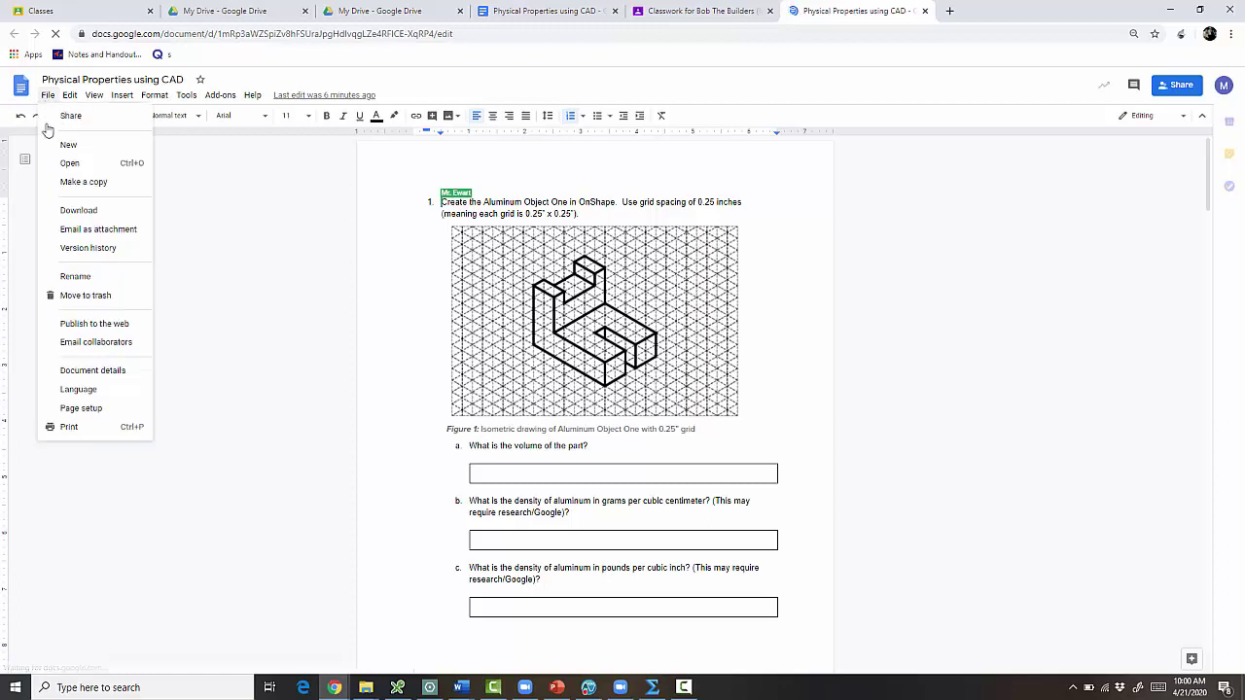
{"action": "left_click", "coordinate": [81, 187]}
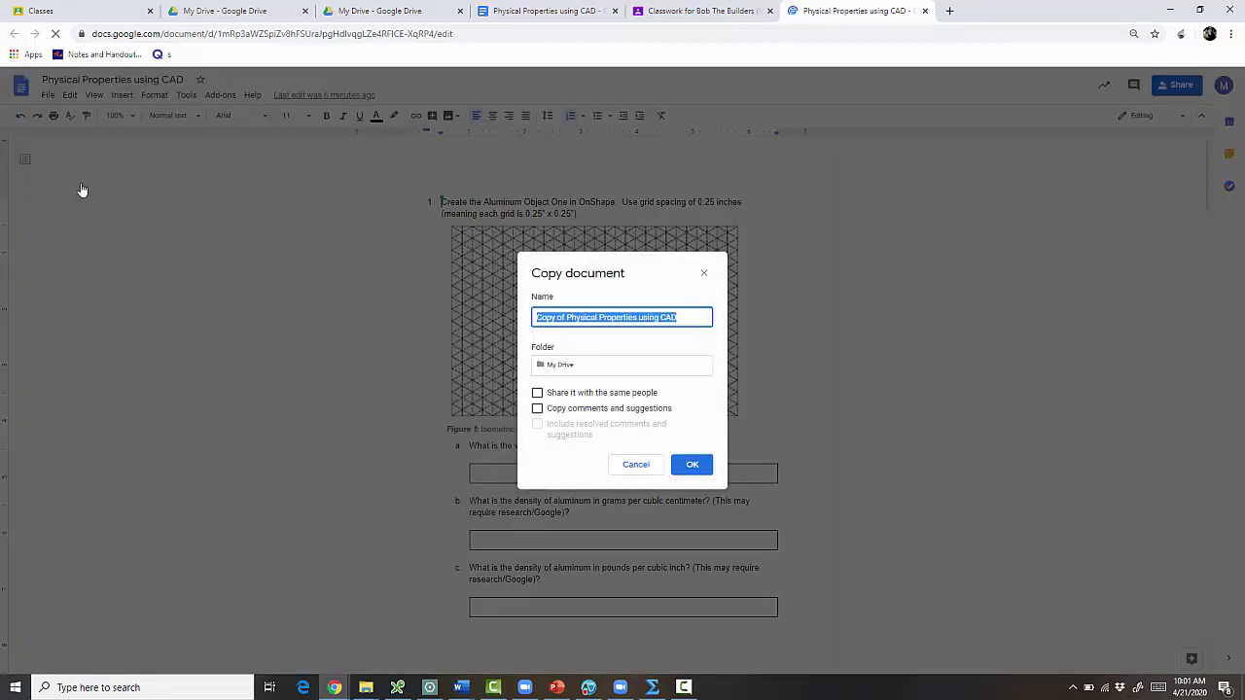
{"action": "type", "text": "Name - Assignment 2"}
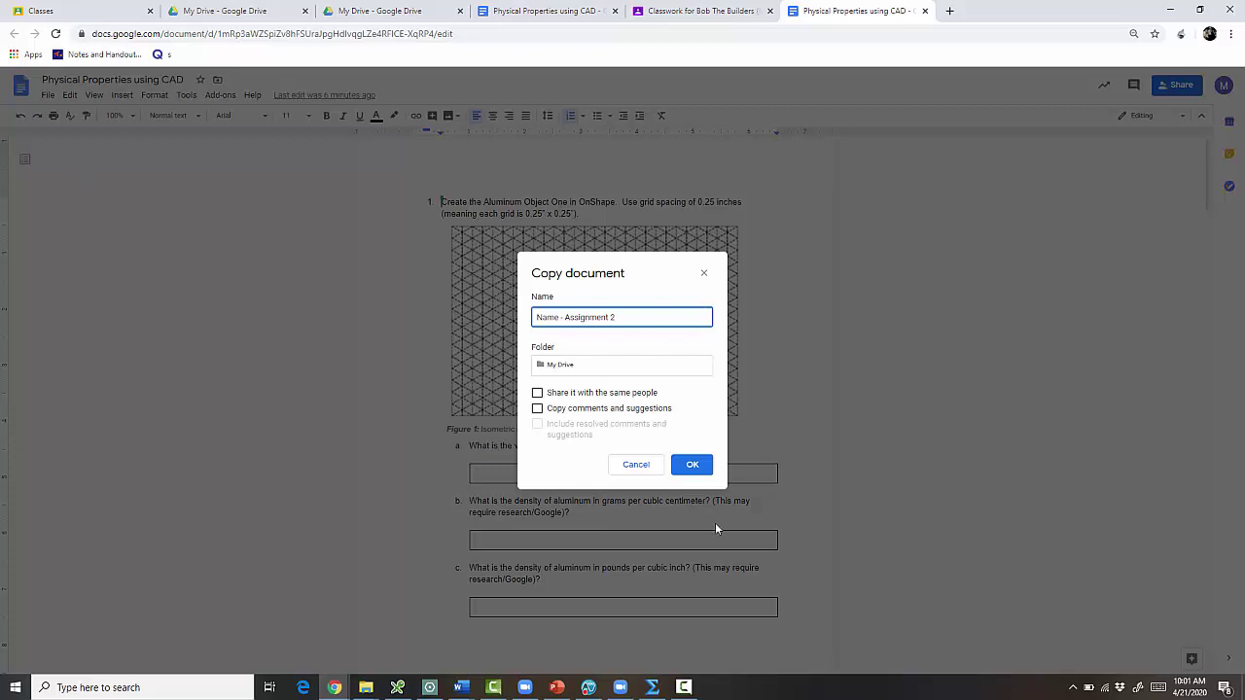
{"action": "left_click", "coordinate": [700, 472]}
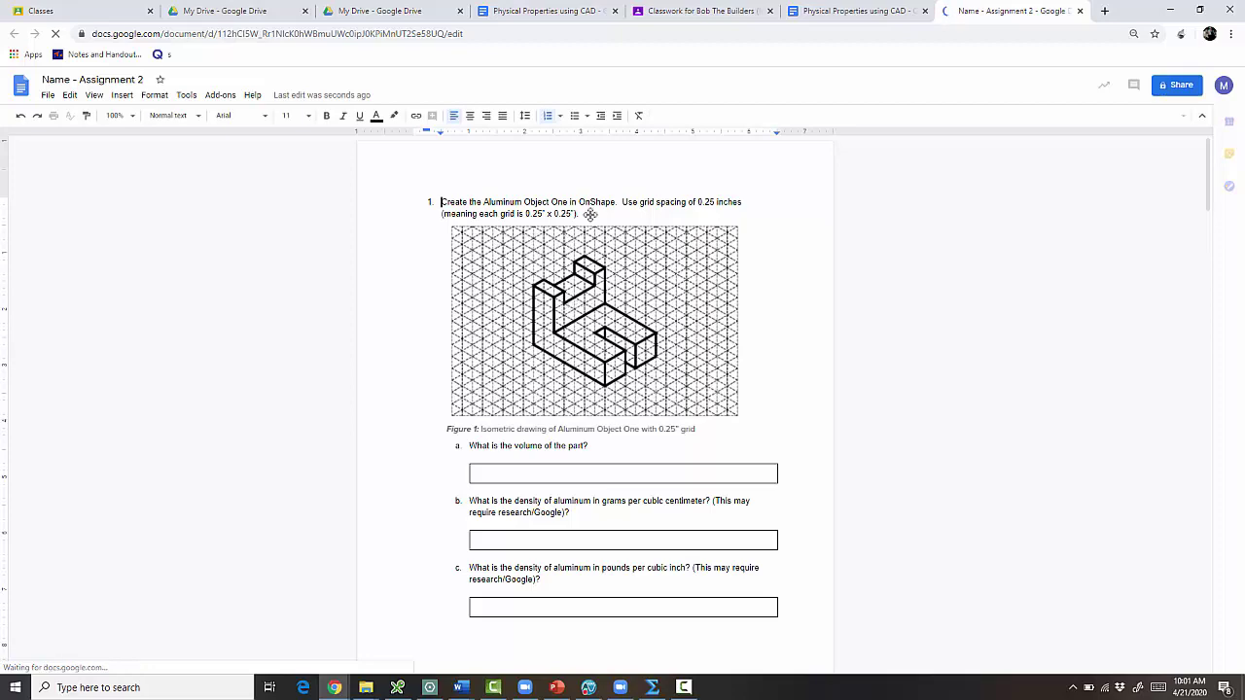
Review the questions and isometric drawings for all three objects in the assignment, including the extra credit object's grid spacing
{"action": "scroll", "coordinate": [550, 298], "scroll_direction": "down", "scroll_amount": 2}
{"action": "scroll", "coordinate": [549, 298], "scroll_direction": "down", "scroll_amount": 10}
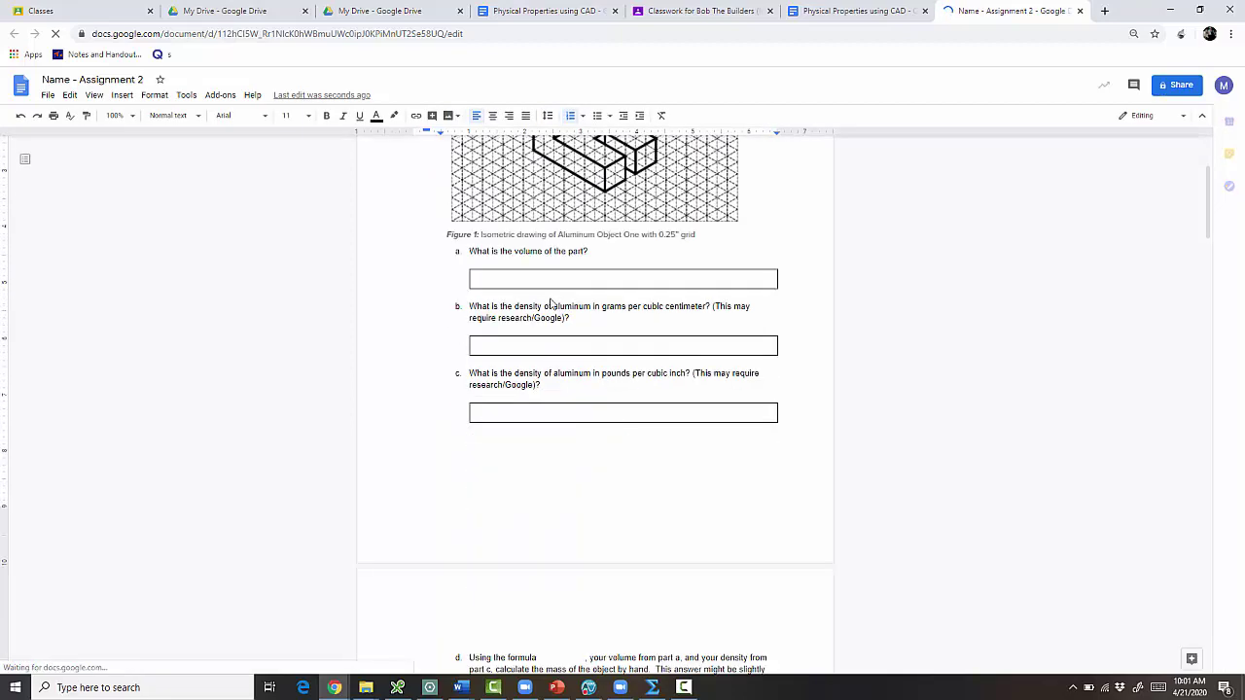
{"action": "scroll", "coordinate": [545, 306], "scroll_direction": "down", "scroll_amount": 12}
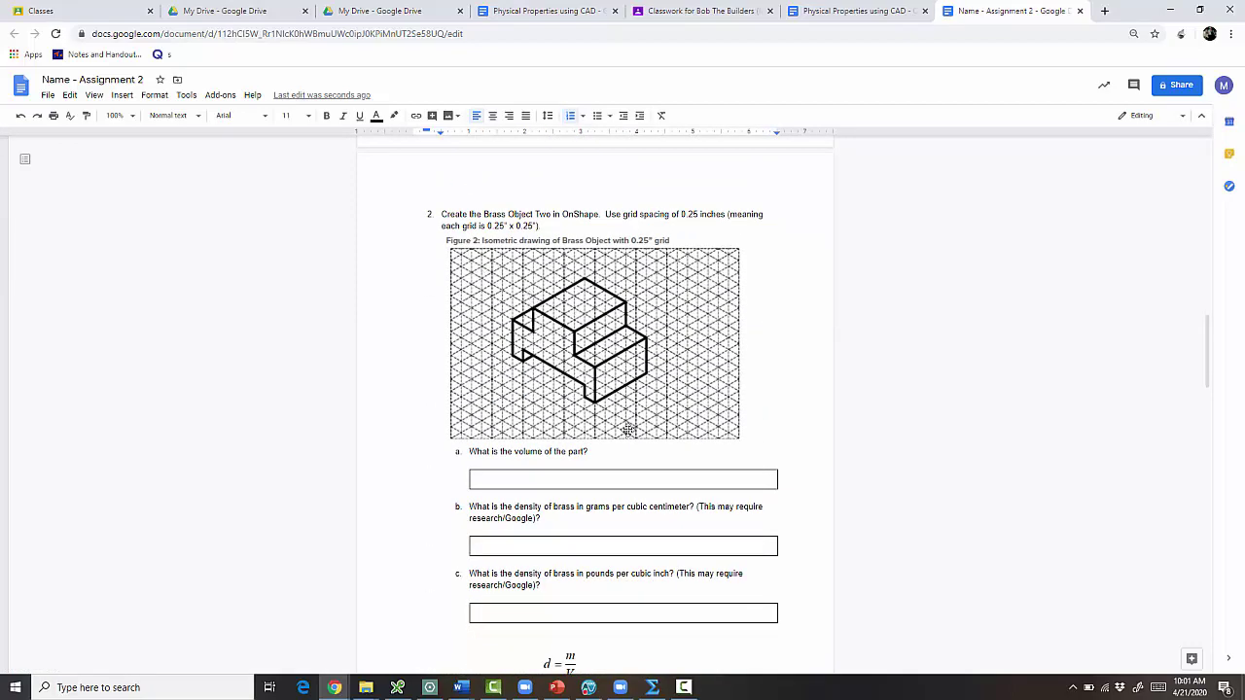
{"action": "scroll", "coordinate": [551, 417], "scroll_direction": "down", "scroll_amount": 4}
{"action": "scroll", "coordinate": [552, 417], "scroll_direction": "down", "scroll_amount": 20}
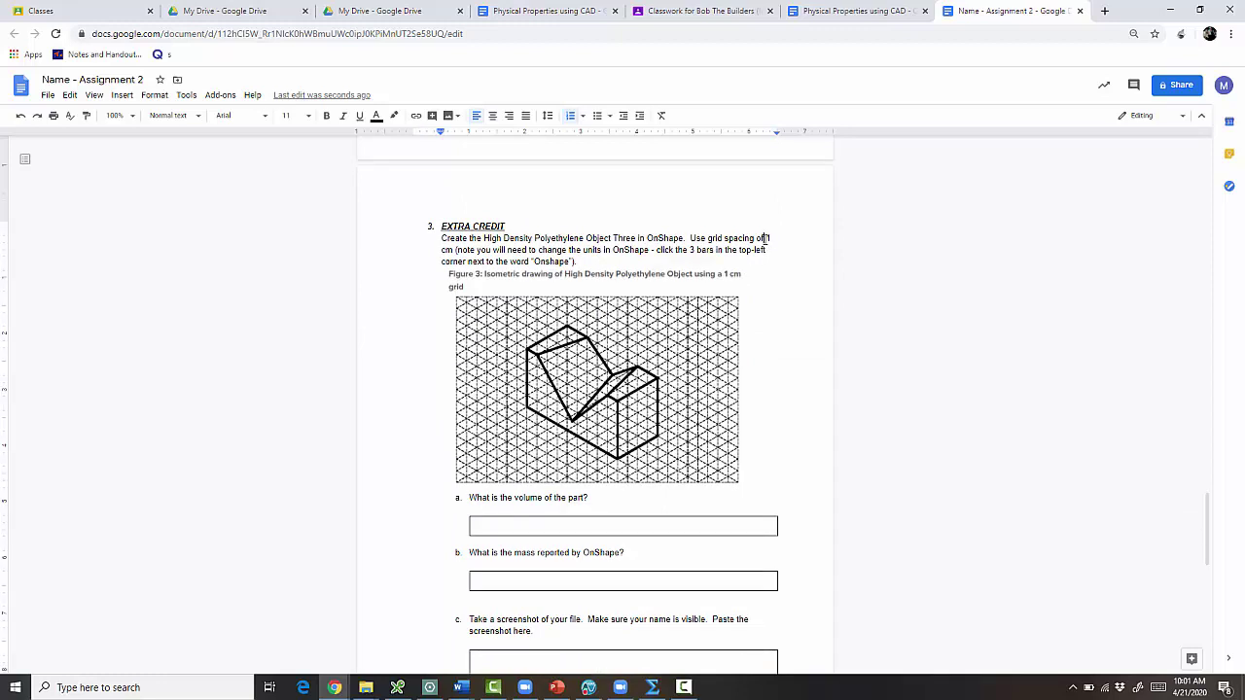
{"action": "left_click_drag", "start_coordinate": [766, 239], "coordinate": [461, 255]}
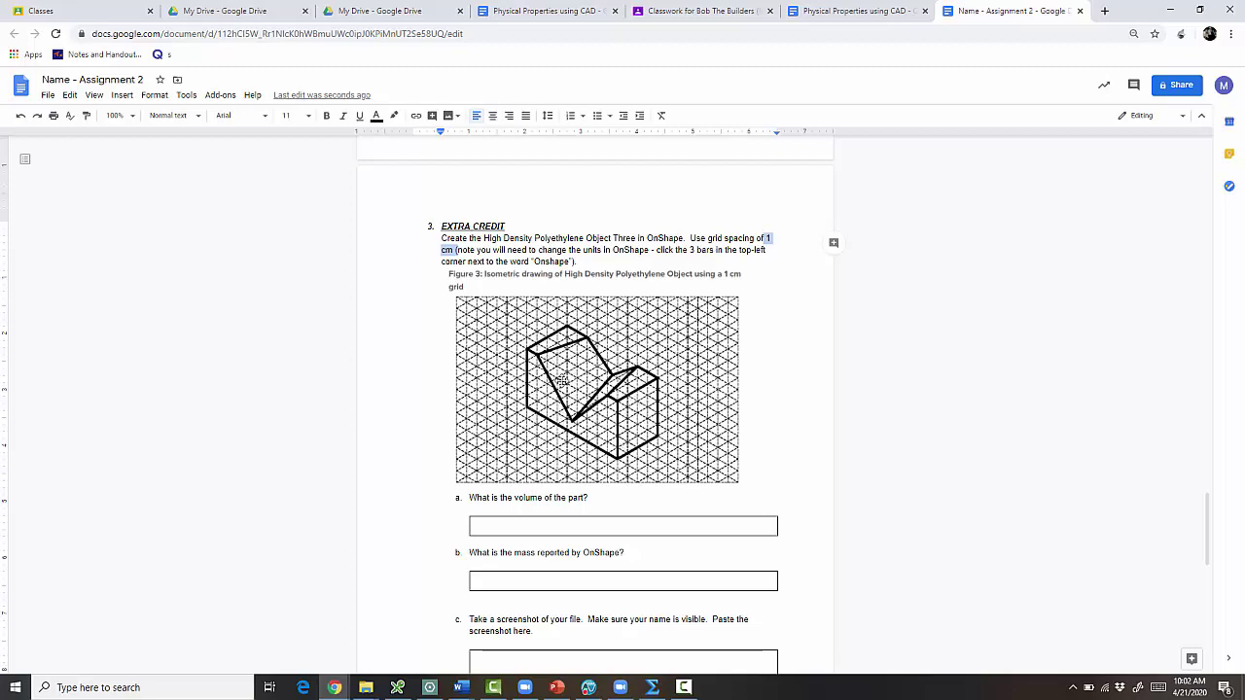
{"action": "scroll", "coordinate": [644, 391], "scroll_direction": "up", "scroll_amount": 3}
{"action": "scroll", "coordinate": [644, 391], "scroll_direction": "up", "scroll_amount": 20}
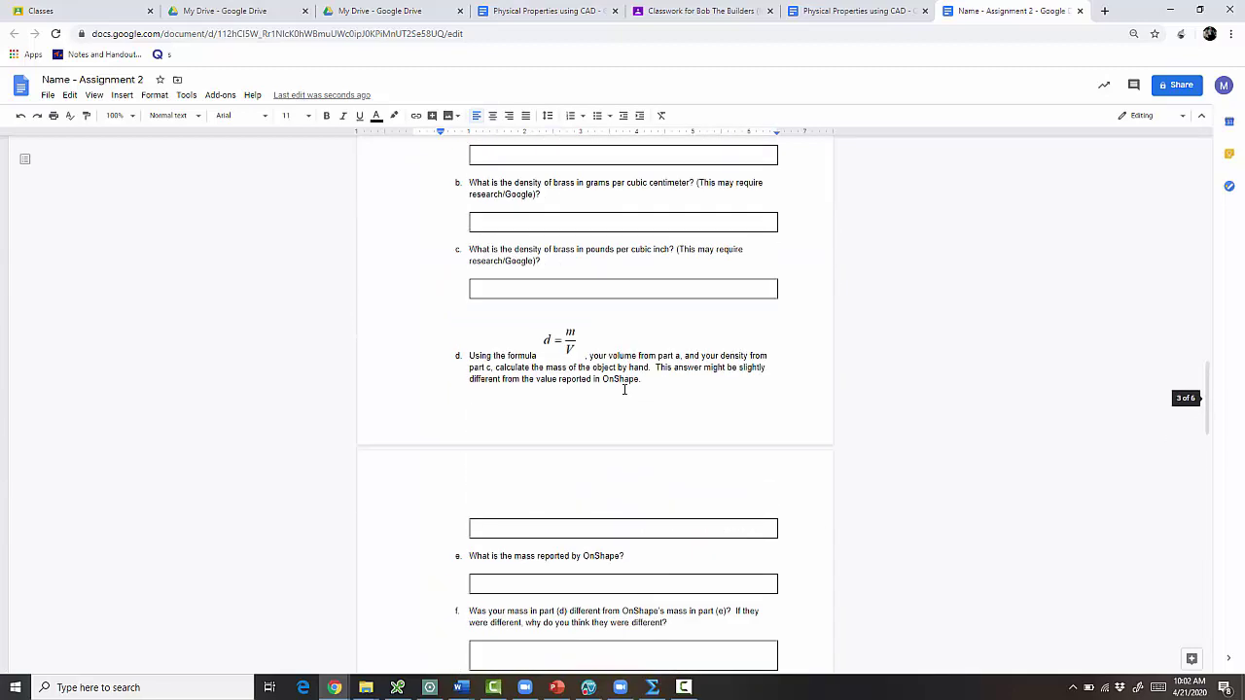
{"action": "scroll", "coordinate": [617, 389], "scroll_direction": "up", "scroll_amount": 15}
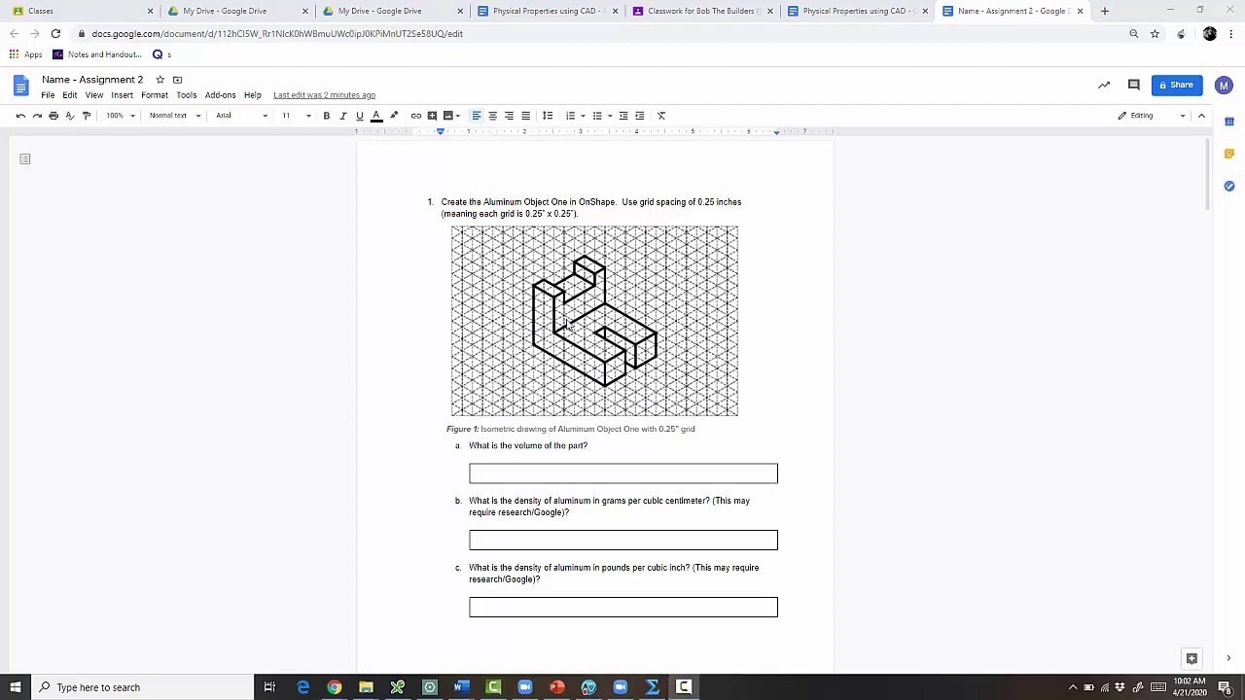
Switch to Onshape and create a new document named "A2 - Aluminum Object 1"
{"action": "key", "text": "alt+Tab"}
{"action": "key", "text": "alt+Tab"}
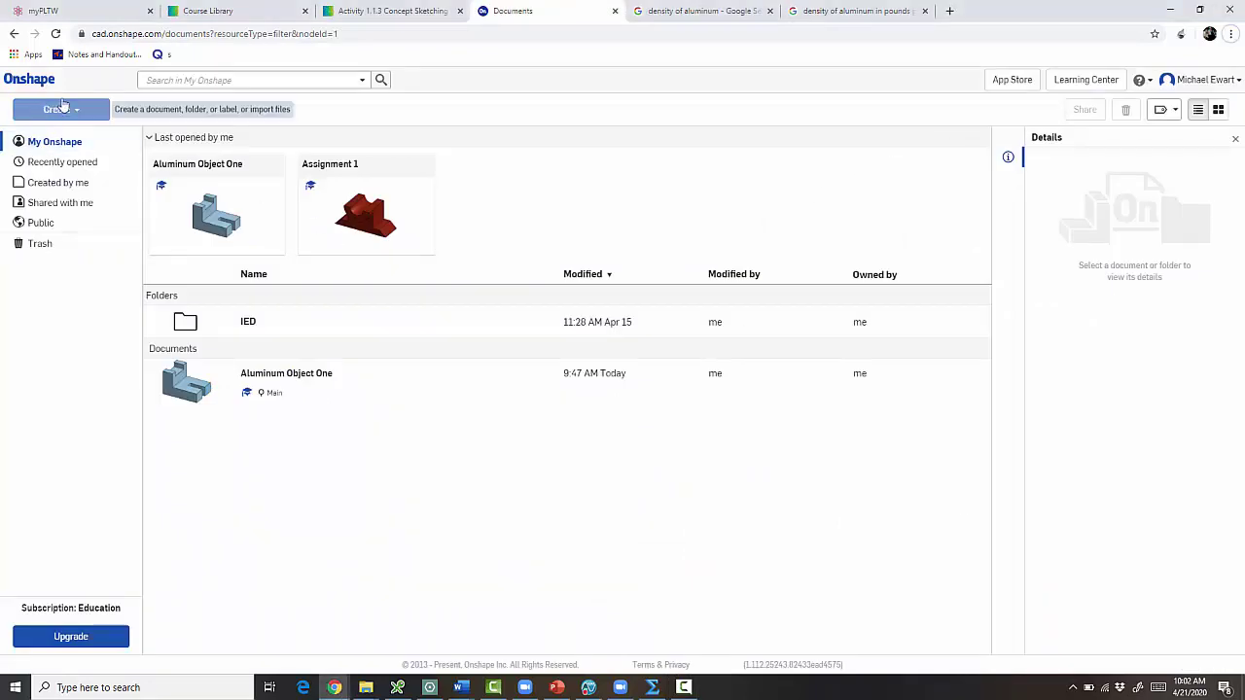
{"action": "left_click", "coordinate": [77, 112]}
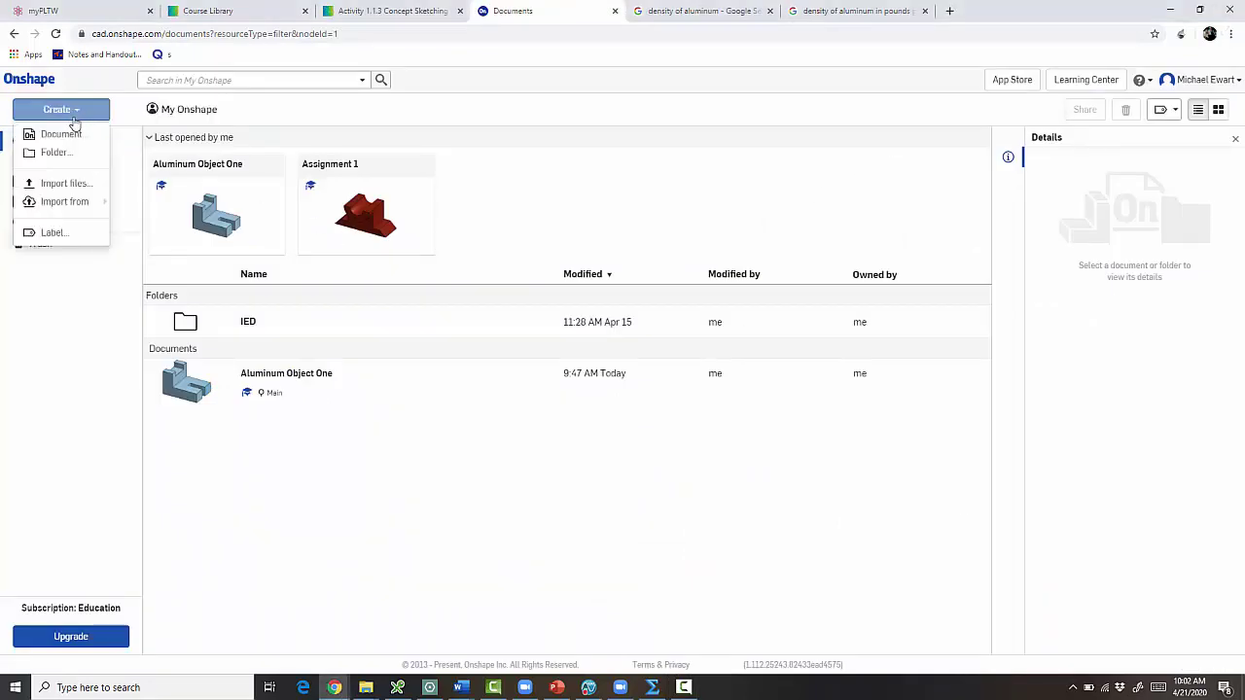
{"action": "left_click", "coordinate": [69, 129]}
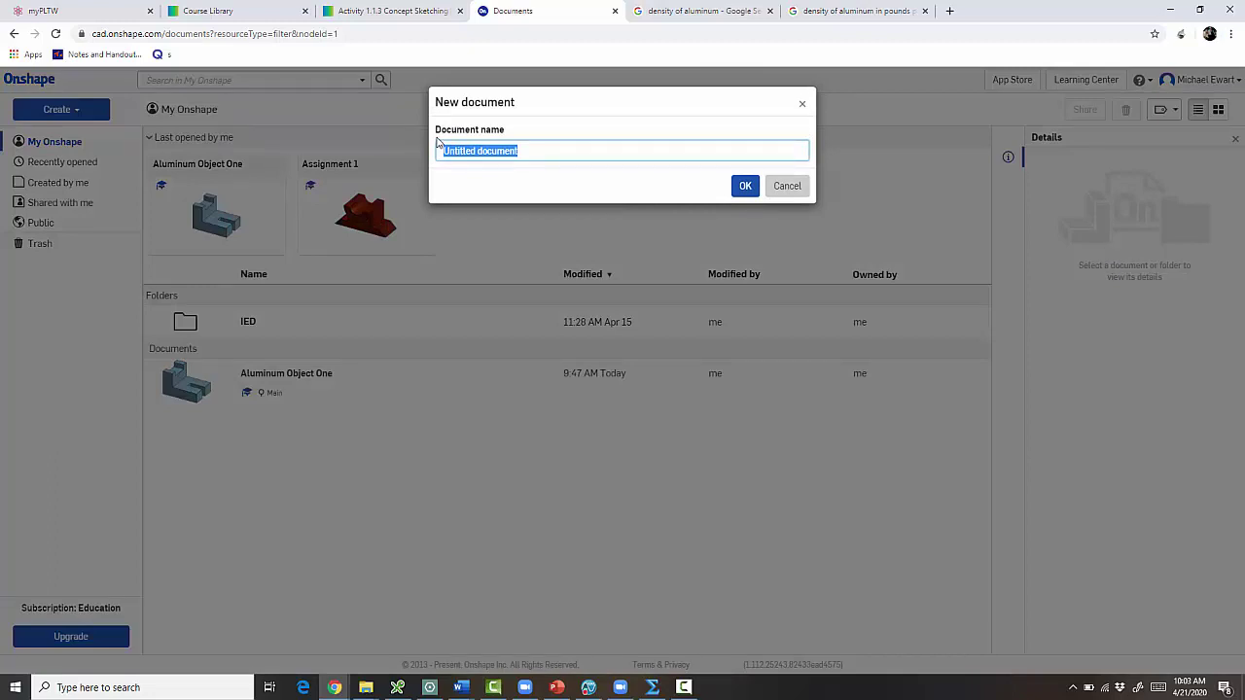
{"action": "type", "text": "Aluminum Object 1"}
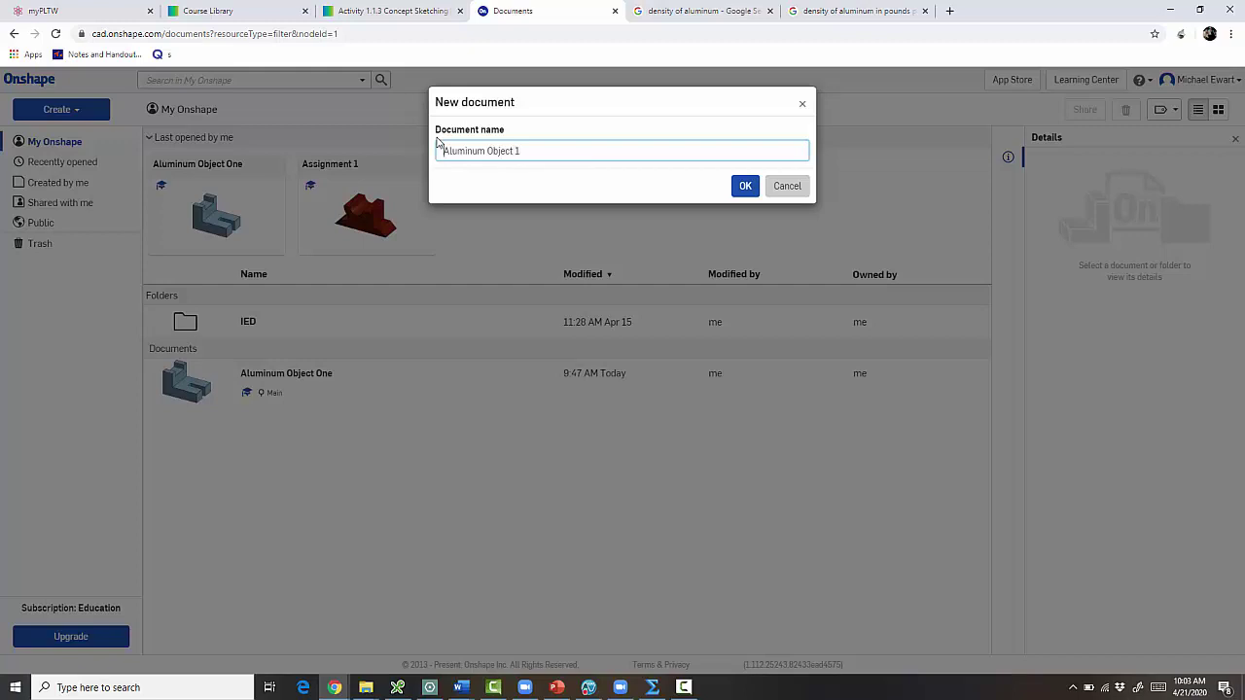
{"action": "type", "text": "A2 -"}
{"action": "left_click", "coordinate": [745, 186]}
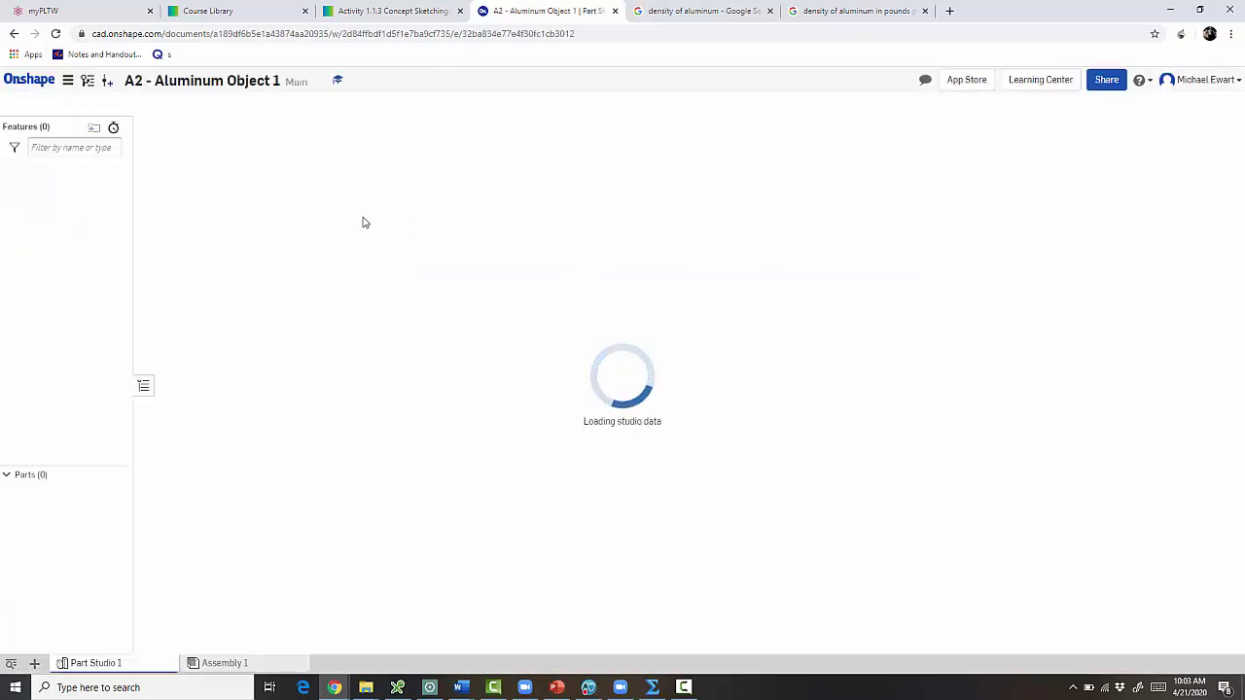
Check the document's workspace units for length, angle and mass
{"action": "left_click", "coordinate": [69, 82]}
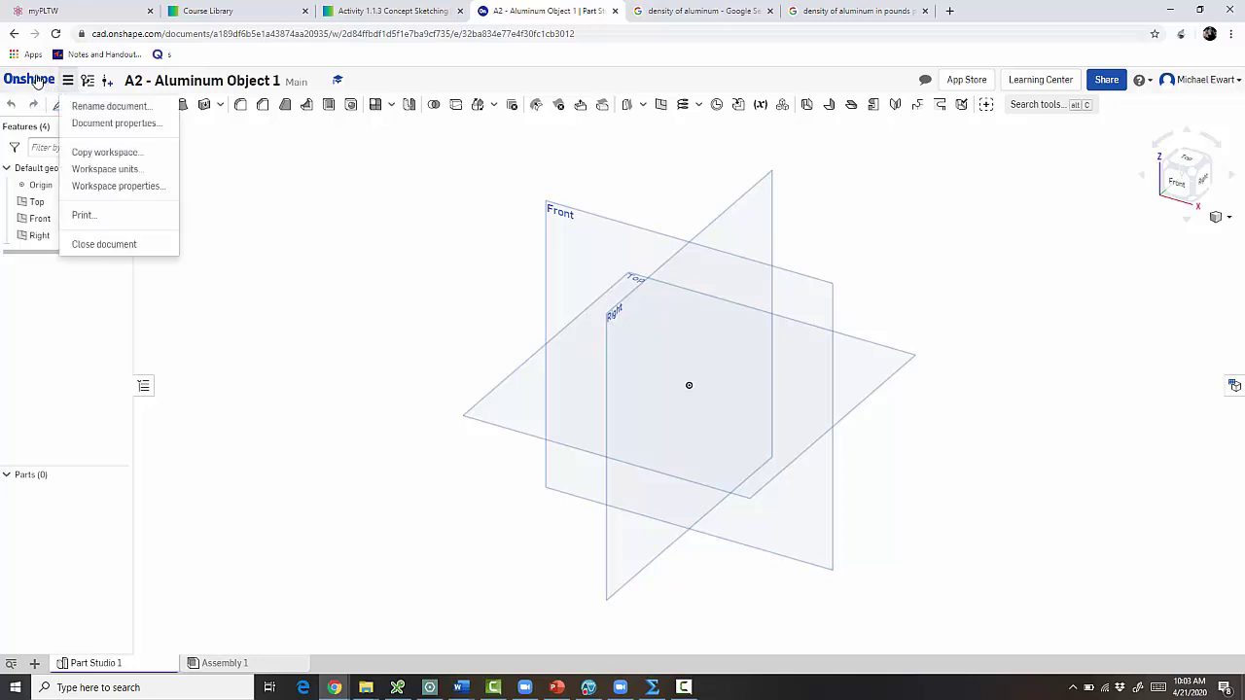
{"action": "left_click", "coordinate": [98, 169]}
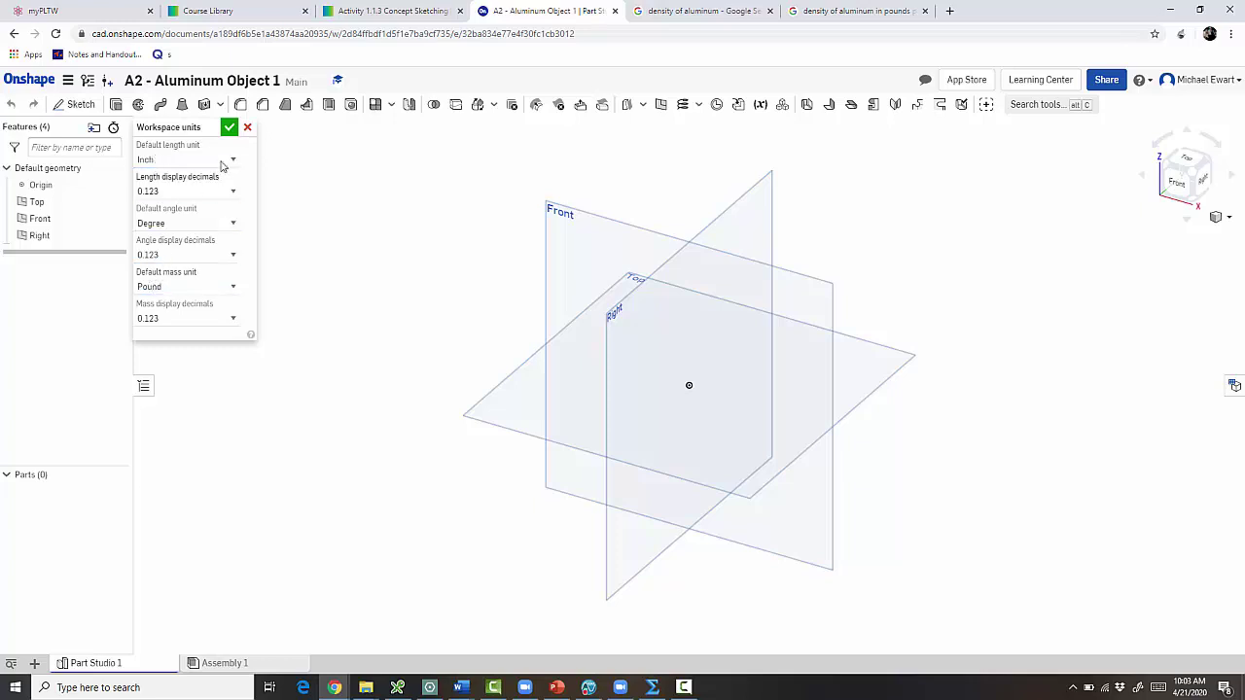
{"action": "left_click", "coordinate": [247, 128]}
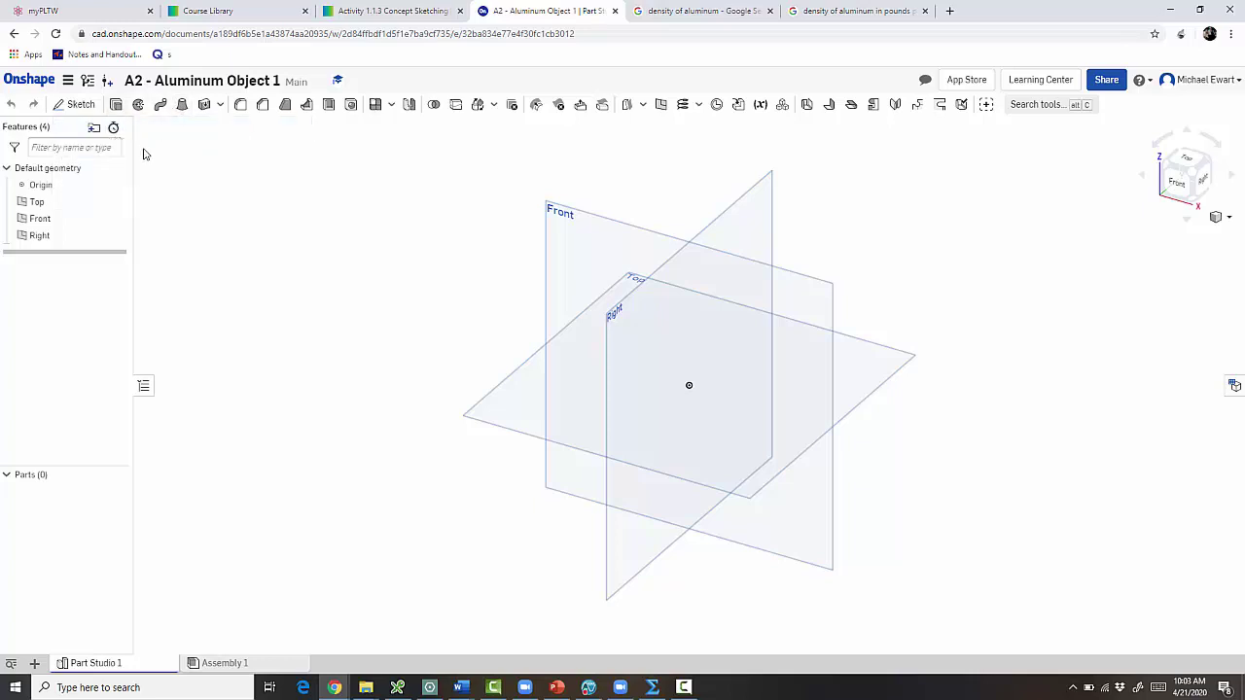
Sketch a closed L-shaped profile on the Front plane from the origin, about 1.96 in tall and 2.29 in wide, using lines
{"action": "left_click", "coordinate": [74, 110]}
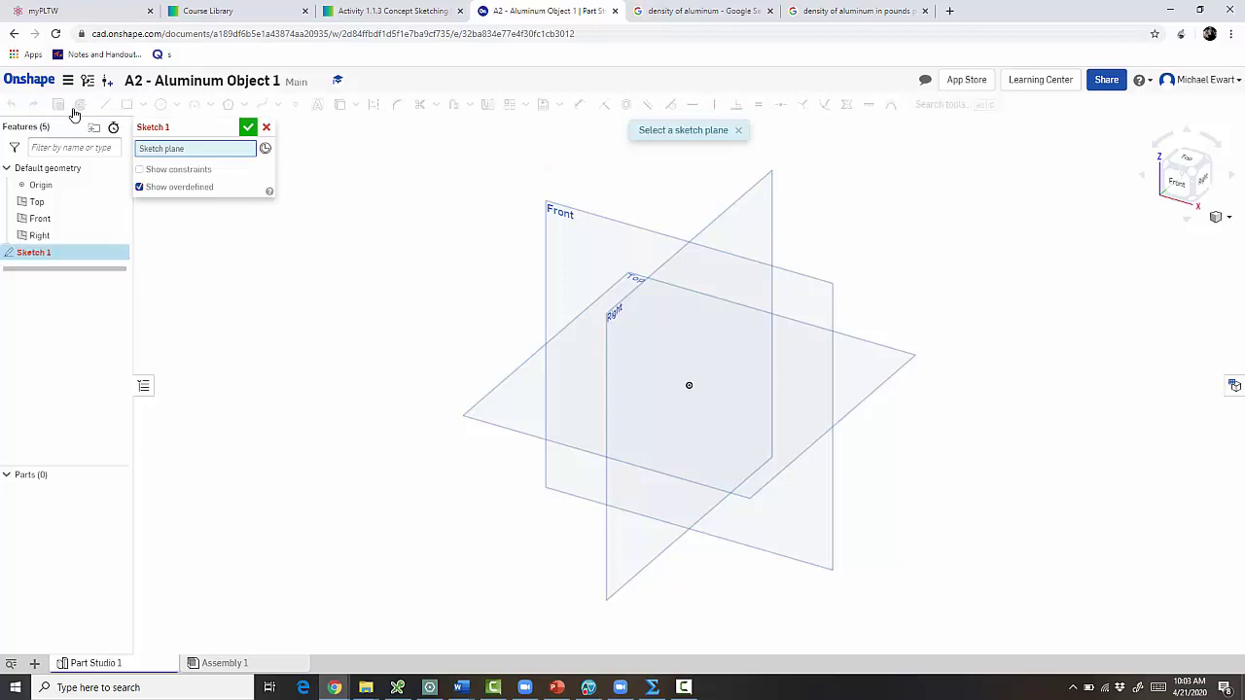
{"action": "left_click", "coordinate": [613, 240]}
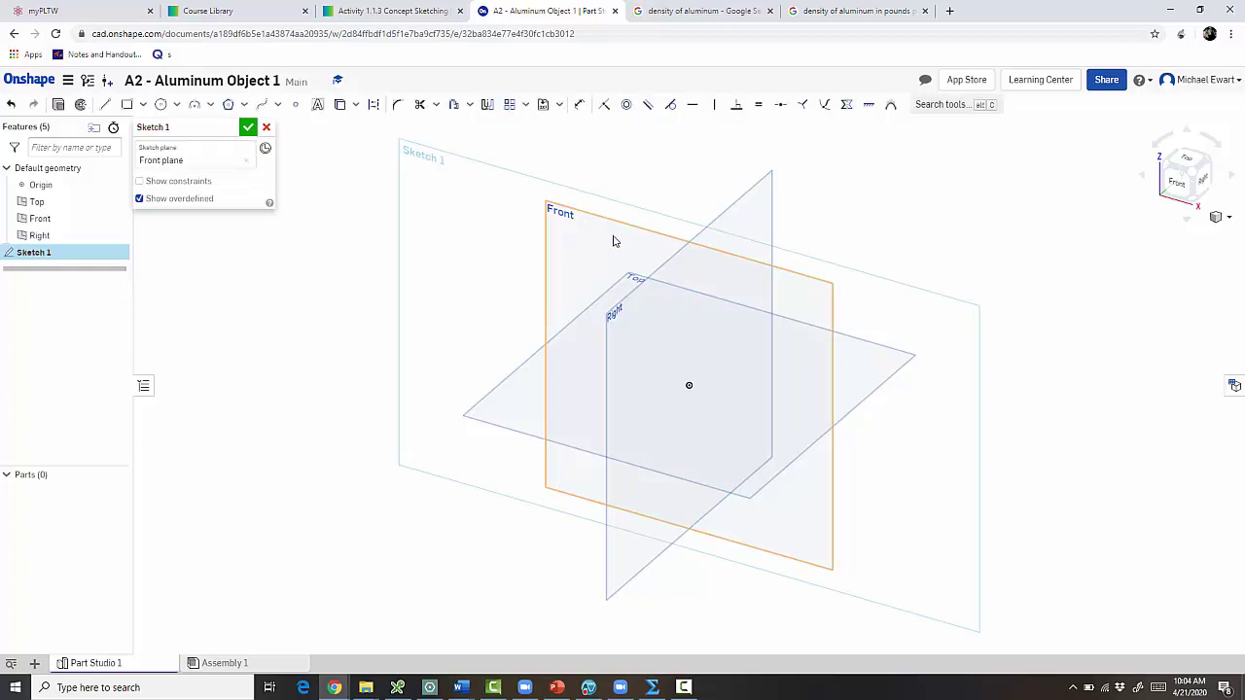
{"action": "left_click", "coordinate": [1178, 185]}
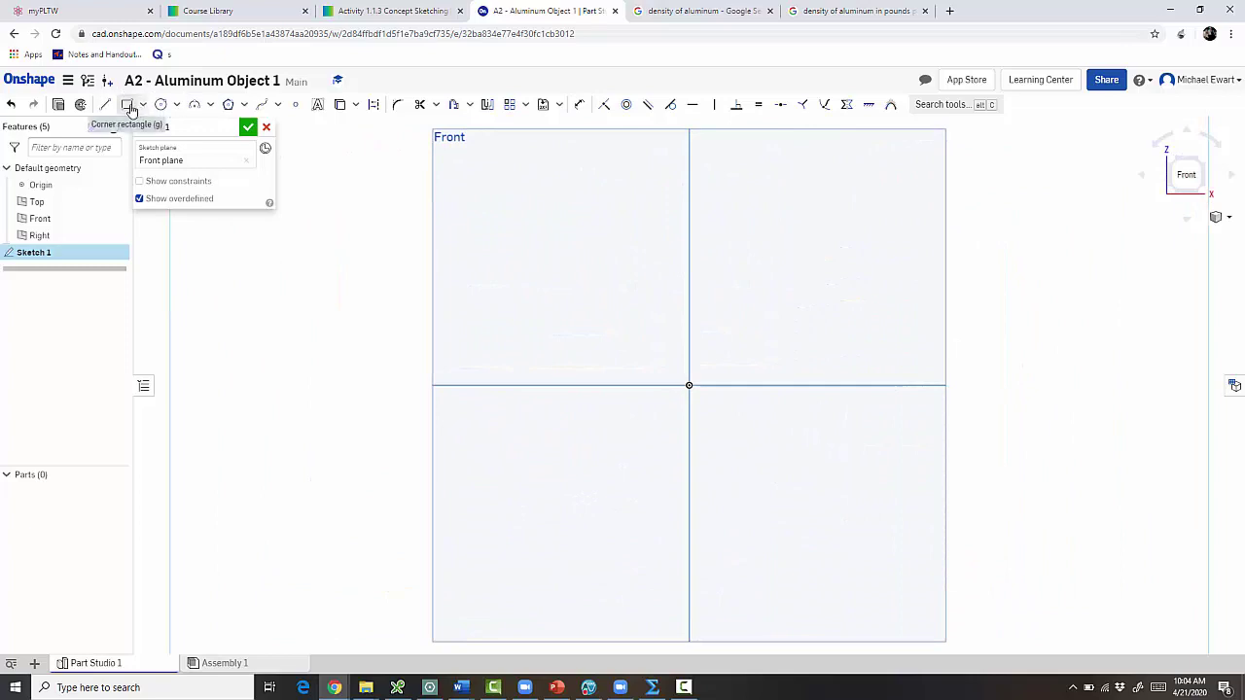
{"action": "left_click", "coordinate": [689, 385]}
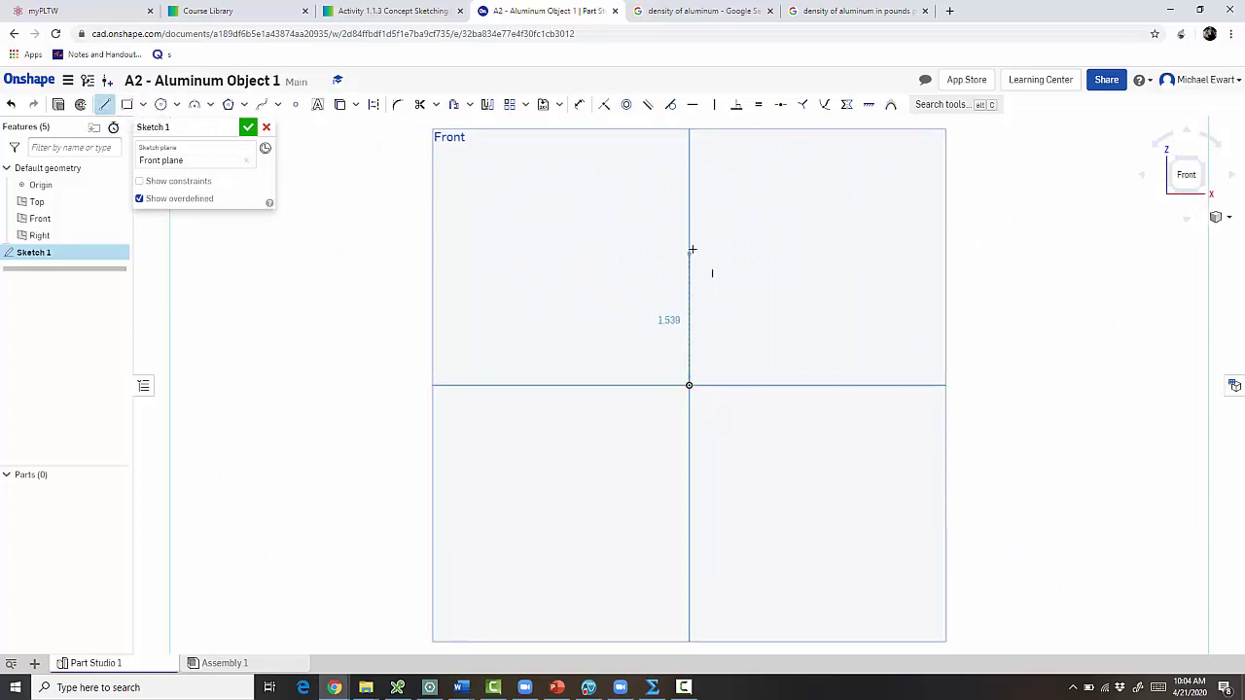
{"action": "left_click", "coordinate": [688, 218]}
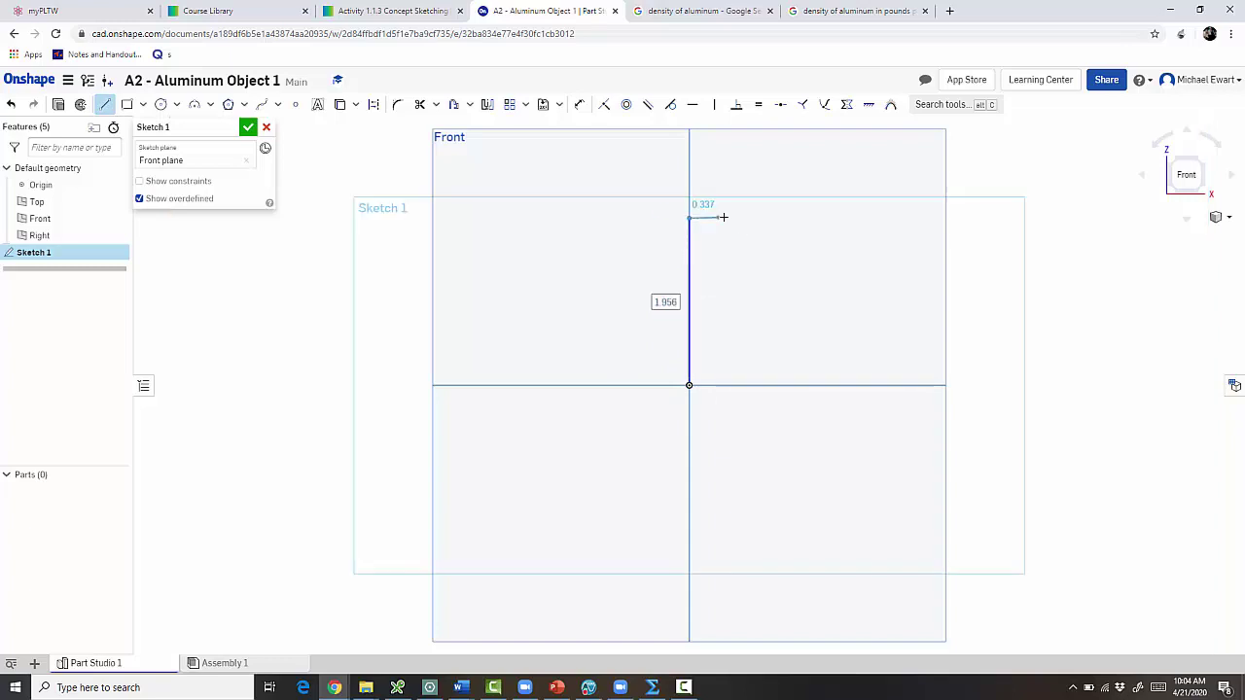
{"action": "left_click", "coordinate": [738, 219]}
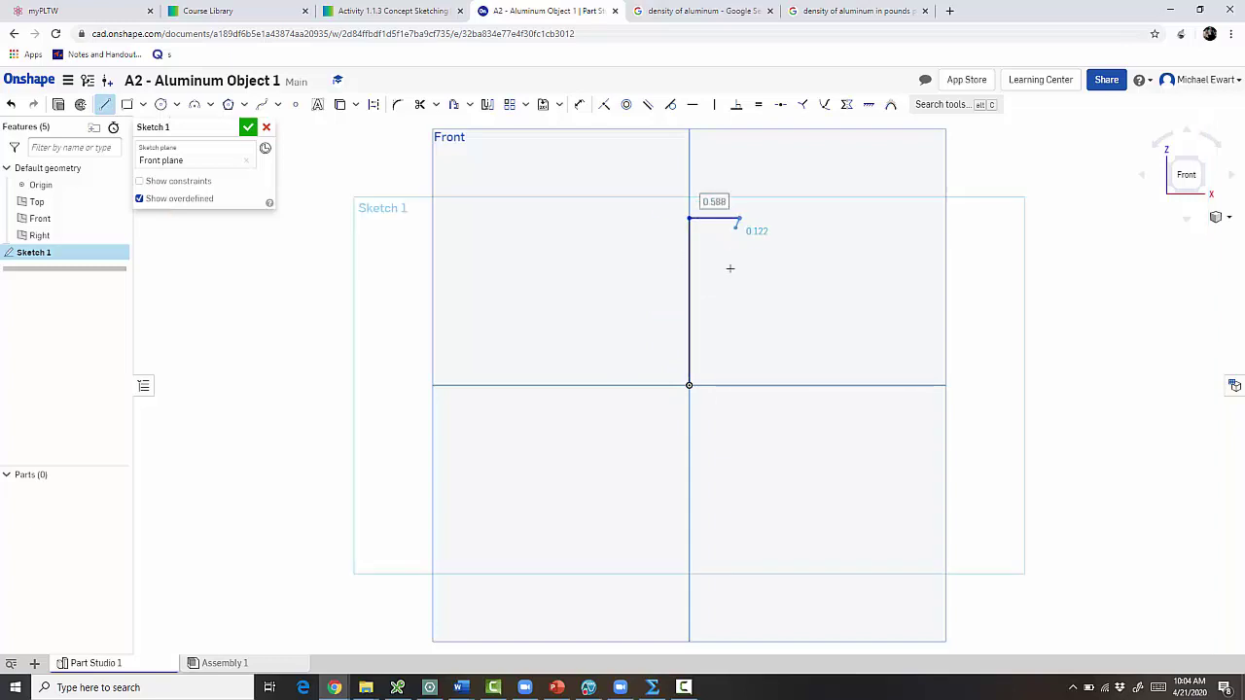
{"action": "left_click", "coordinate": [738, 337]}
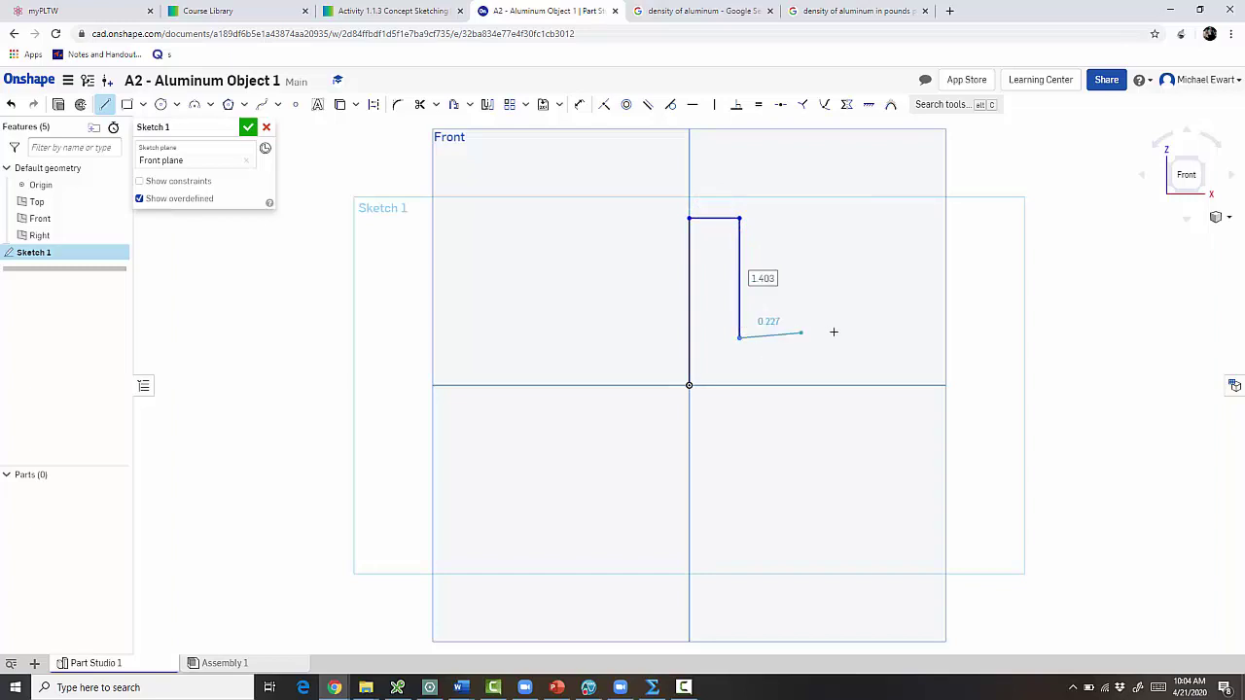
{"action": "left_click", "coordinate": [885, 339]}
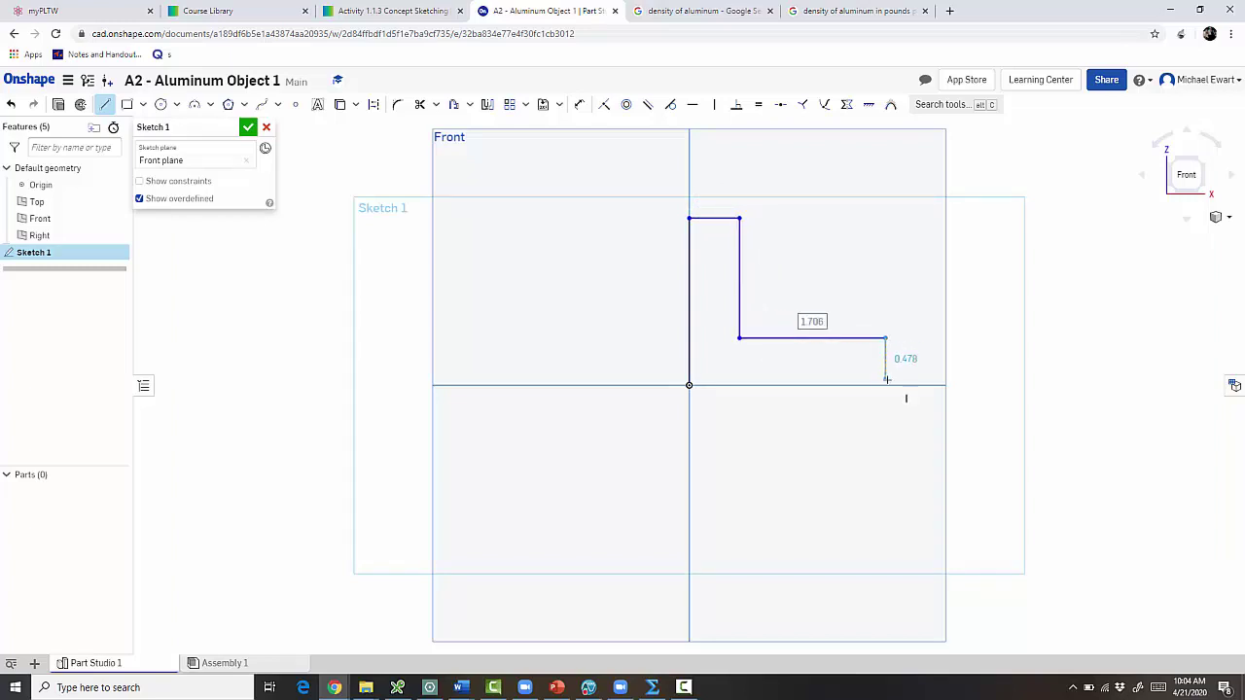
{"action": "left_click", "coordinate": [885, 386]}
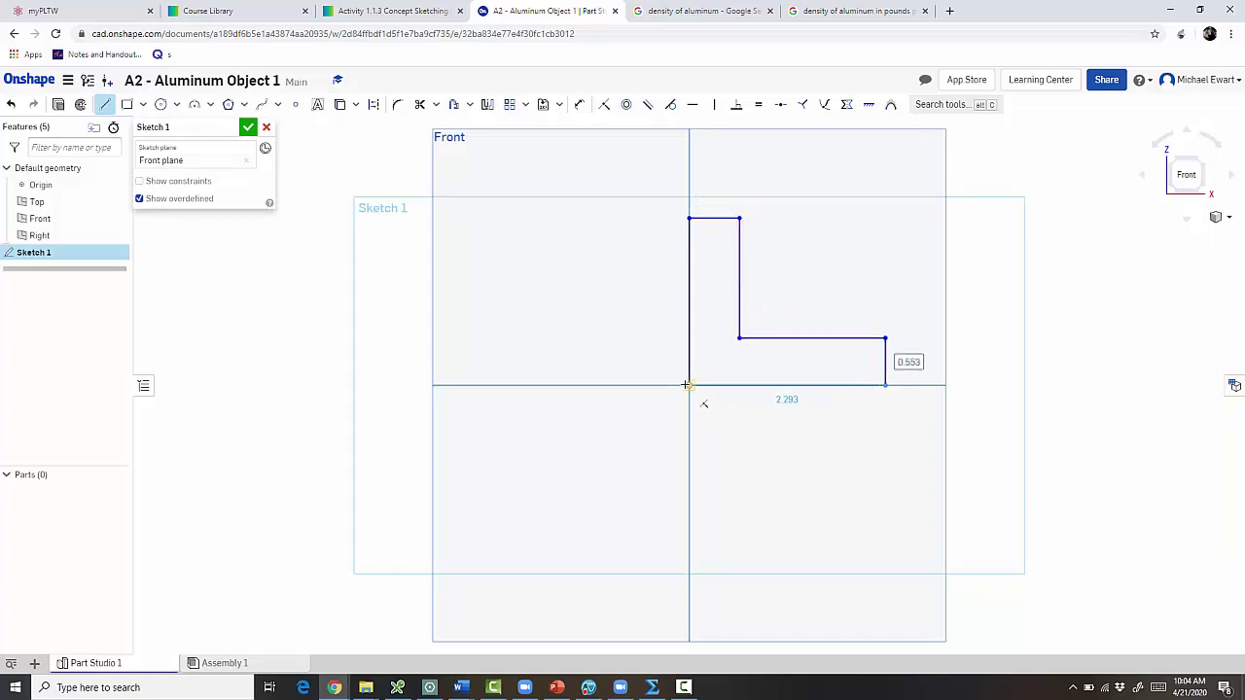
{"action": "left_click", "coordinate": [690, 385]}
Dimension the full-height vertical edge of the L-profile as 5*.25, giving 1.25 in
{"action": "key", "text": "d"}
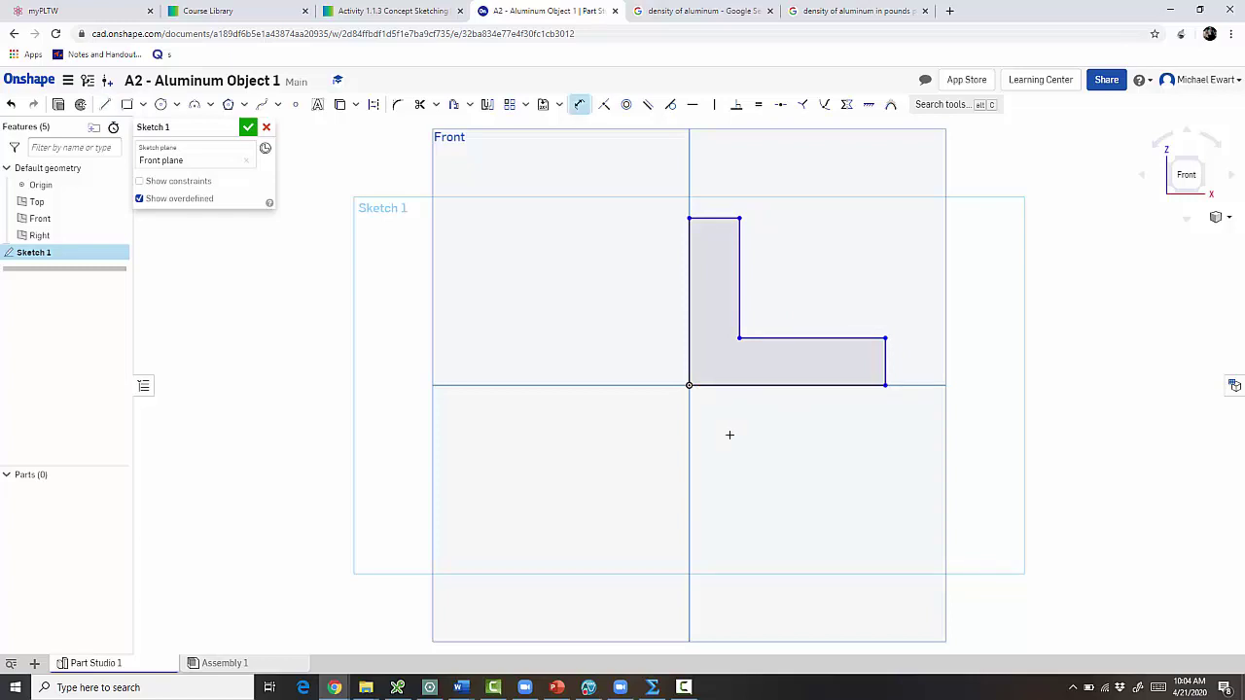
{"action": "left_click", "coordinate": [688, 297]}
{"action": "left_click", "coordinate": [637, 303]}
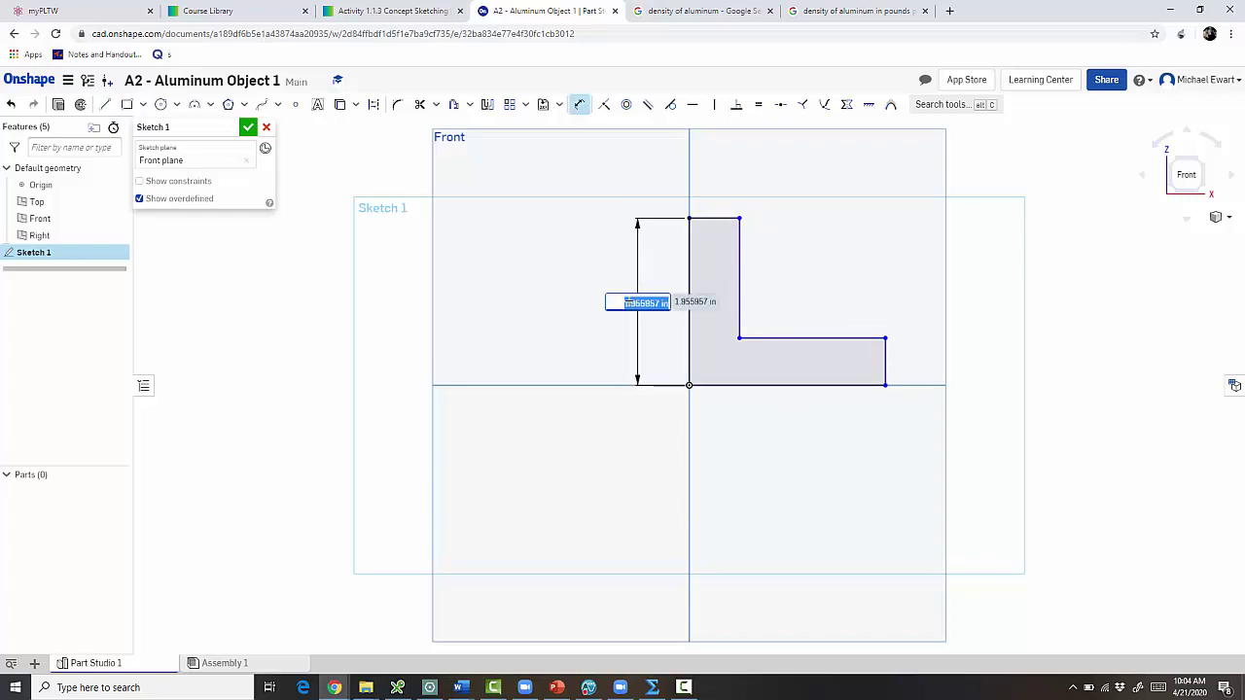
{"action": "type", "text": "5*.25"}
{"action": "key", "text": "Return"}
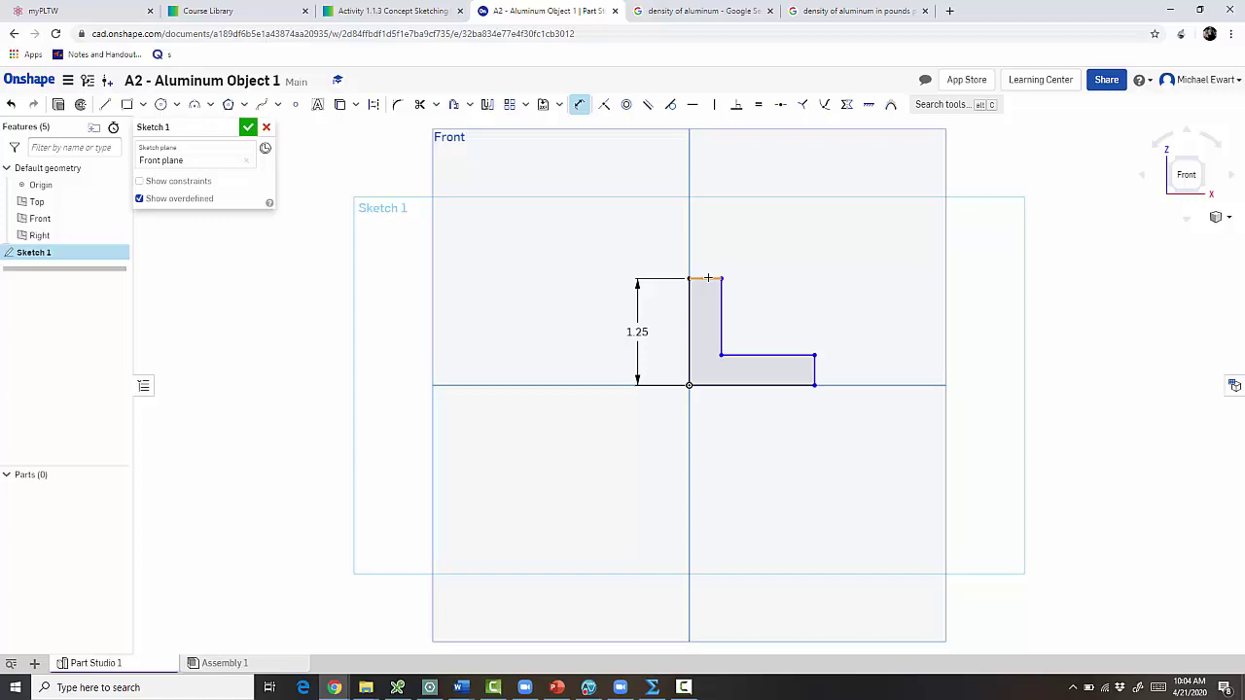
Consult the isometric drawing in the assignment document and dimension the L-profile's short upper edge to 0.5 in
{"action": "key", "text": "alt+Tab"}
{"action": "key", "text": "alt+Tab"}
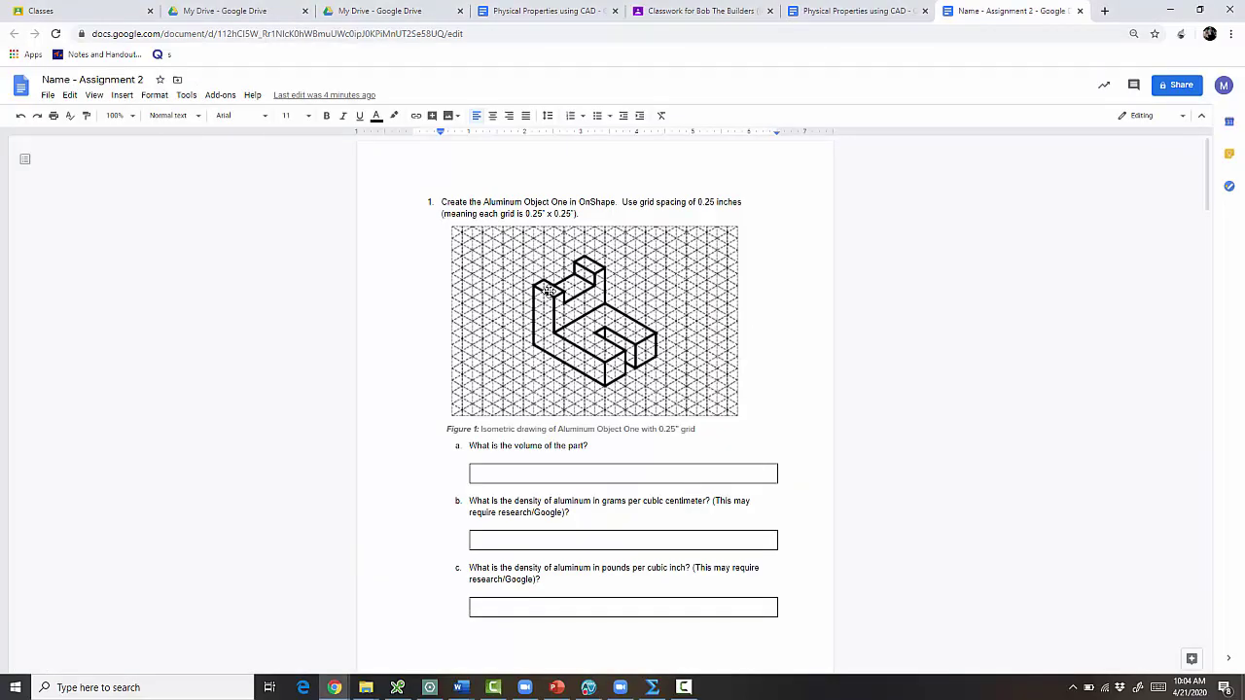
{"action": "key", "text": "alt+Tab"}
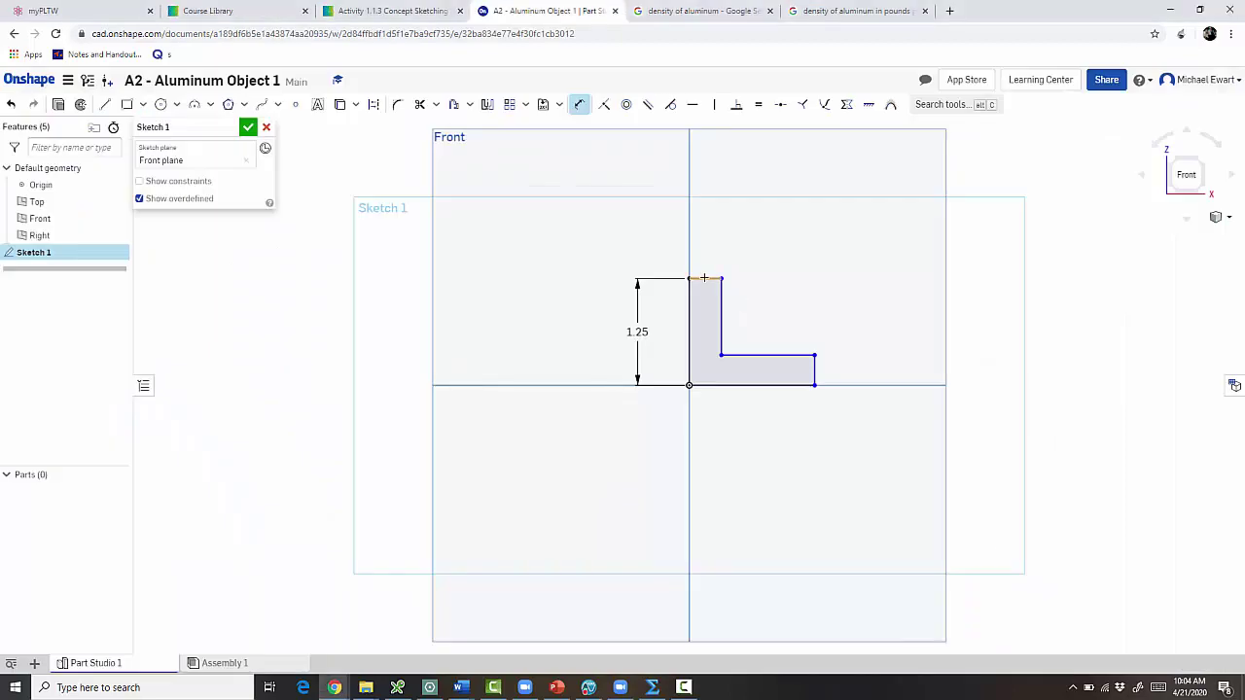
{"action": "left_click", "coordinate": [705, 277]}
{"action": "left_click", "coordinate": [705, 262]}
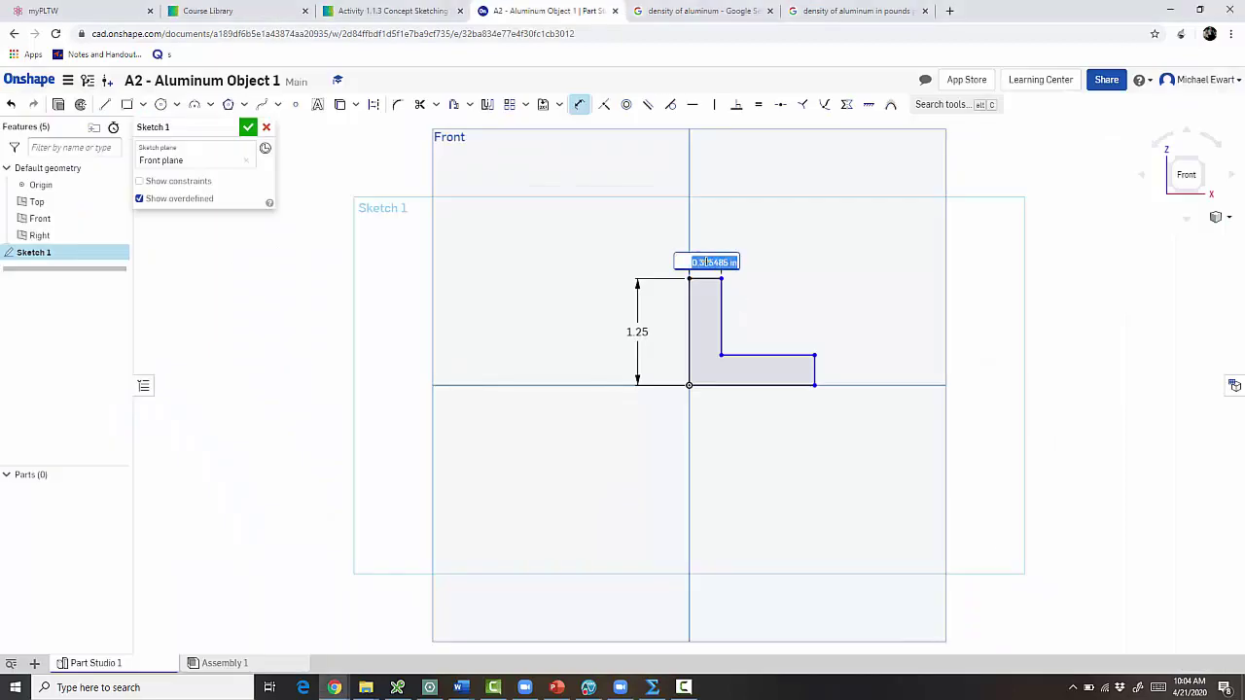
{"action": "type", "text": "50"}
{"action": "key", "text": "Return"}
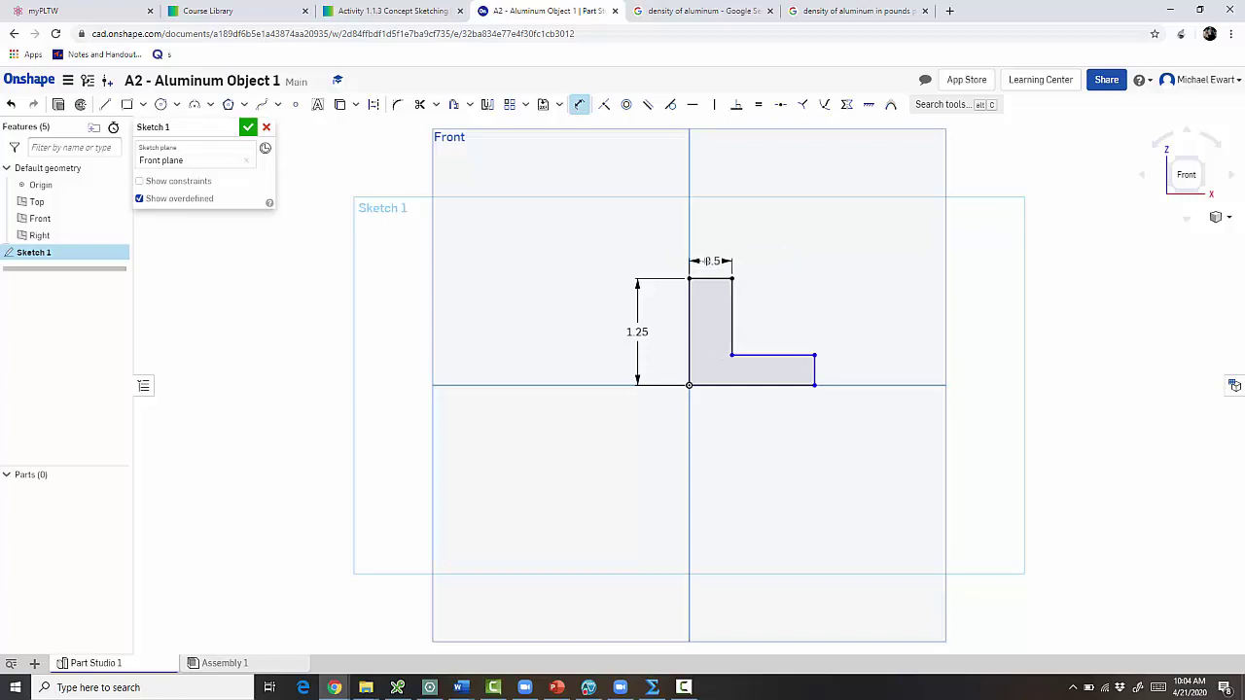
Dimension the inner vertical edge of the L-profile to 0.75 in
{"action": "left_click", "coordinate": [733, 315]}
{"action": "left_click", "coordinate": [749, 313]}
{"action": "key", "text": "BackSpace"}
{"action": "type", "text": ".75"}
{"action": "key", "text": "Return"}
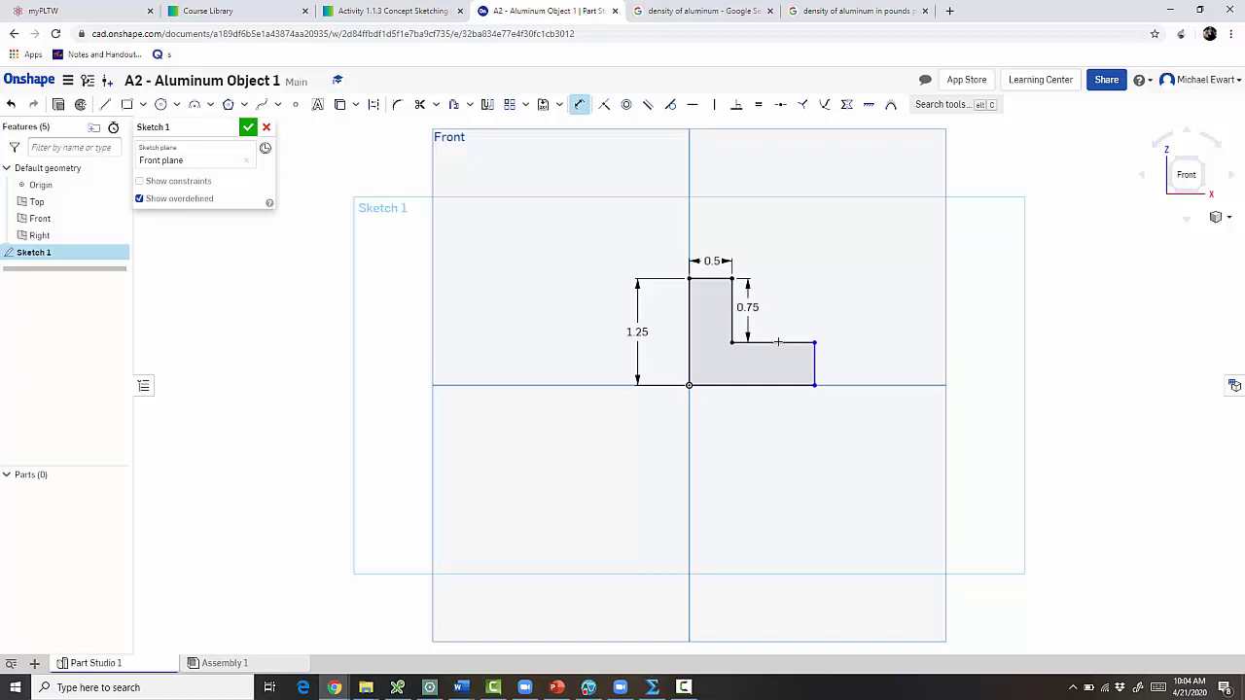
Dimension the inner horizontal edge of the L-profile to 1.25 in
{"action": "left_click", "coordinate": [779, 342]}
{"action": "left_click", "coordinate": [778, 325]}
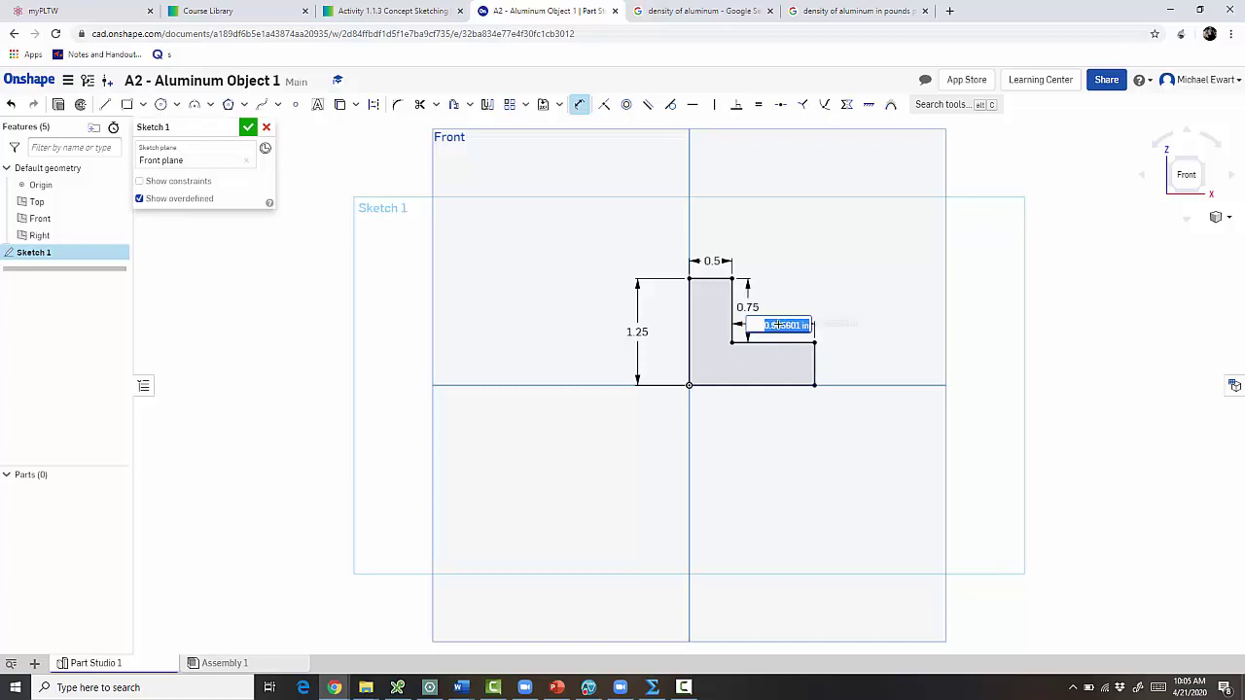
{"action": "type", "text": "1.25"}
{"action": "key", "text": "Escape"}
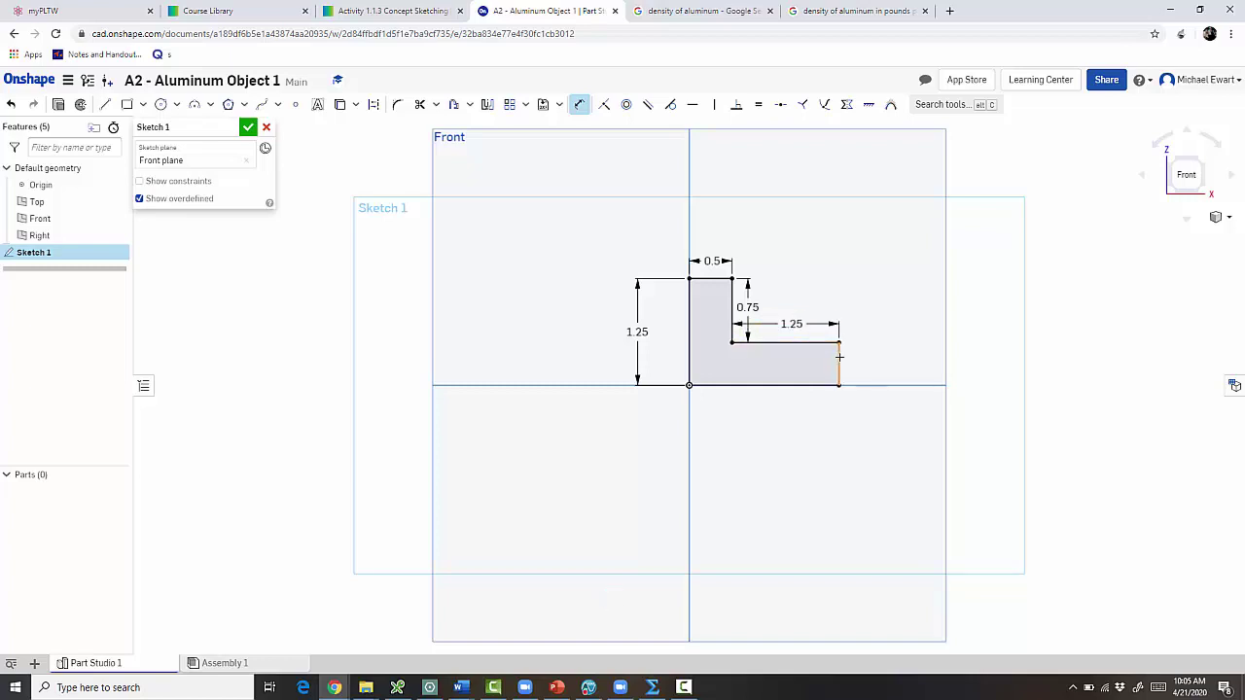
Add a driven 0.5 in dimension to the short vertical edge at the L-profile's outer end and finish the sketch
{"action": "left_click", "coordinate": [839, 358]}
{"action": "left_click", "coordinate": [864, 363]}
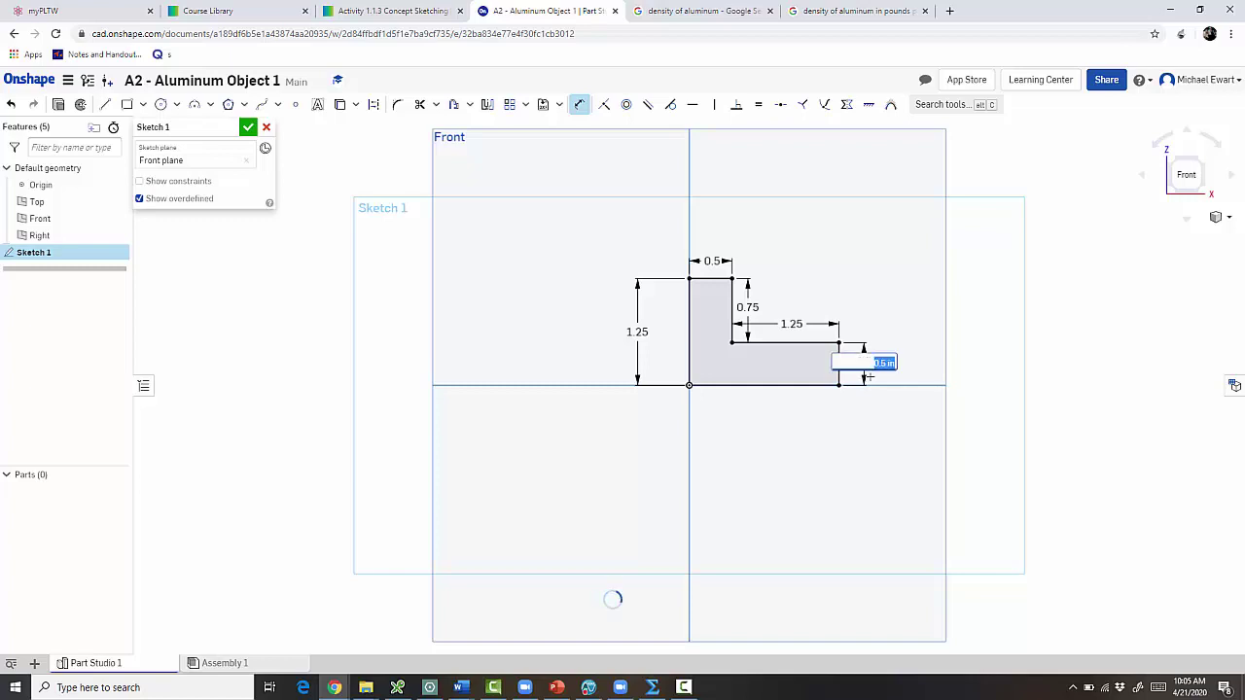
{"action": "key", "text": "Return"}
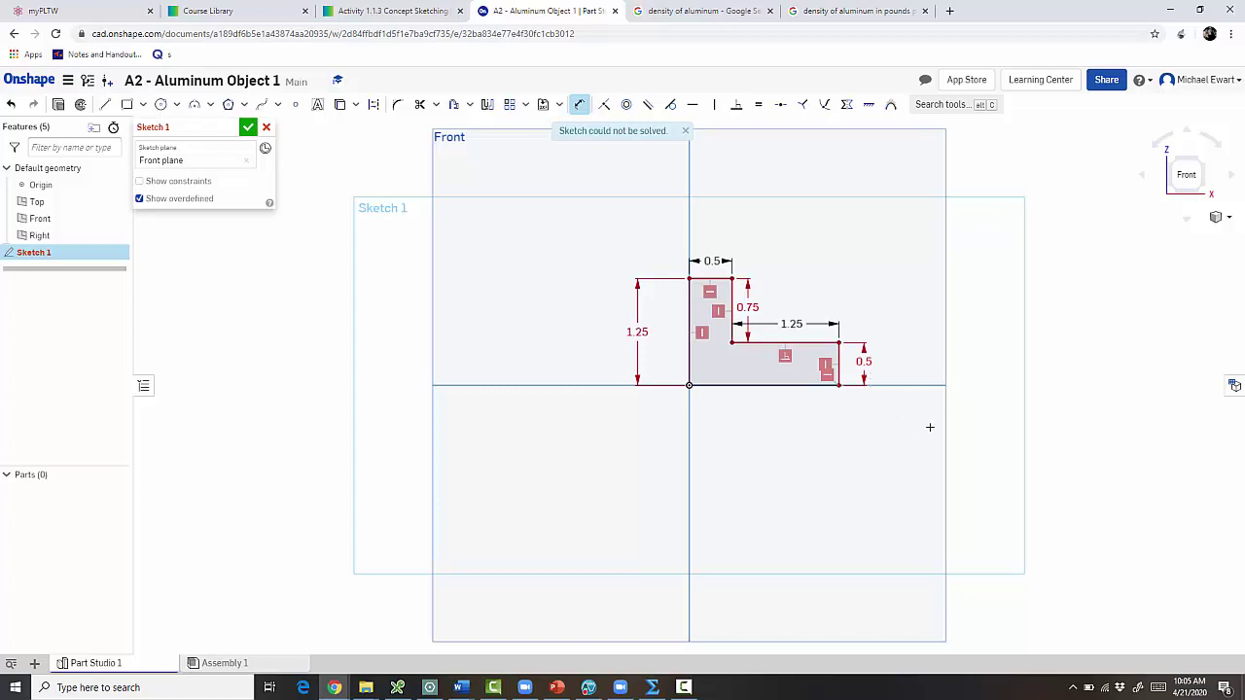
{"action": "key", "text": "Escape"}
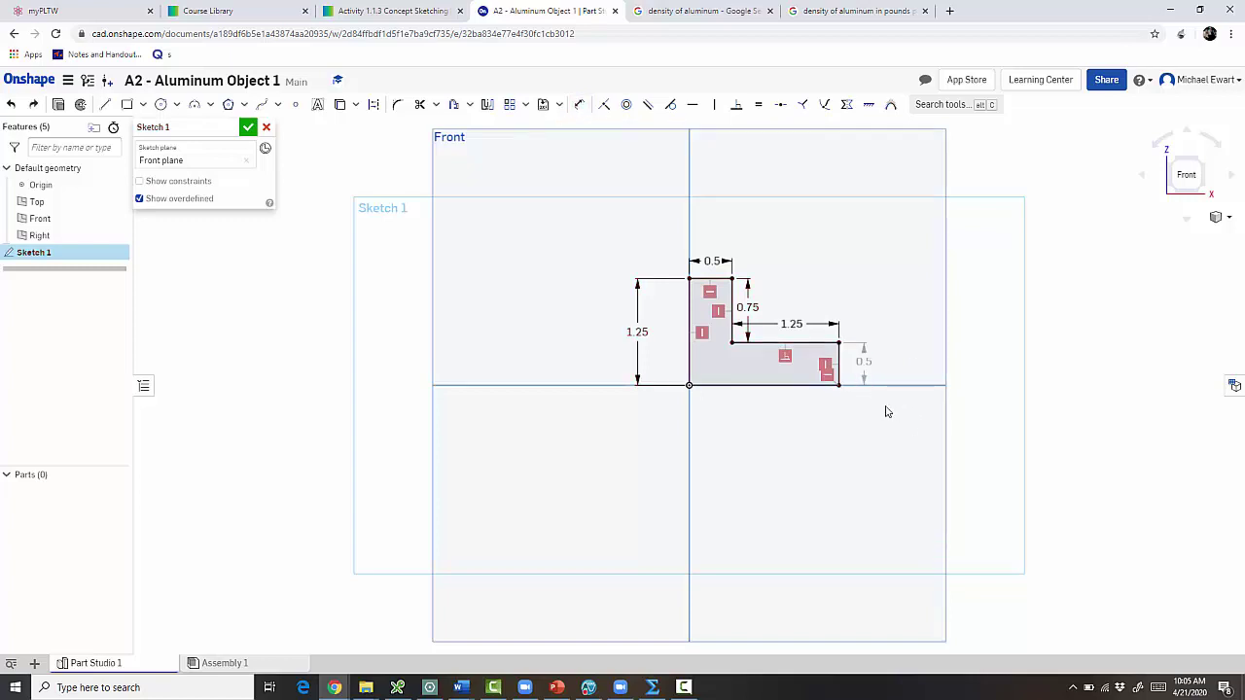
{"action": "left_click", "coordinate": [805, 424]}
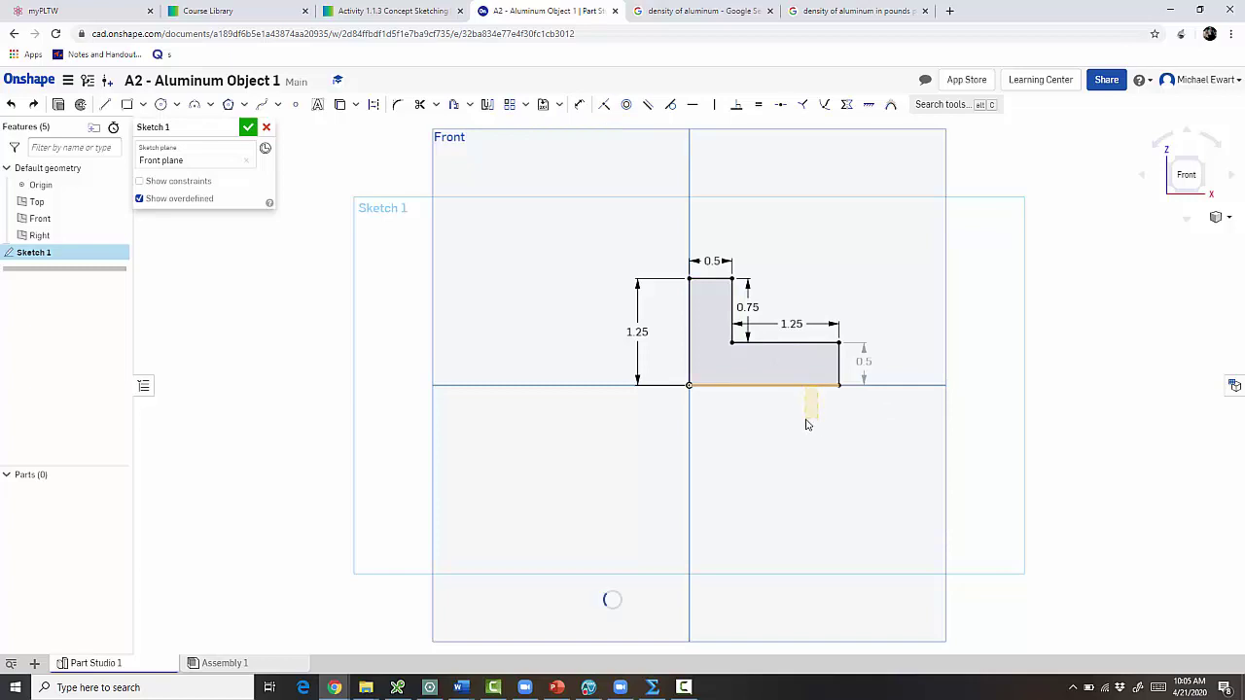
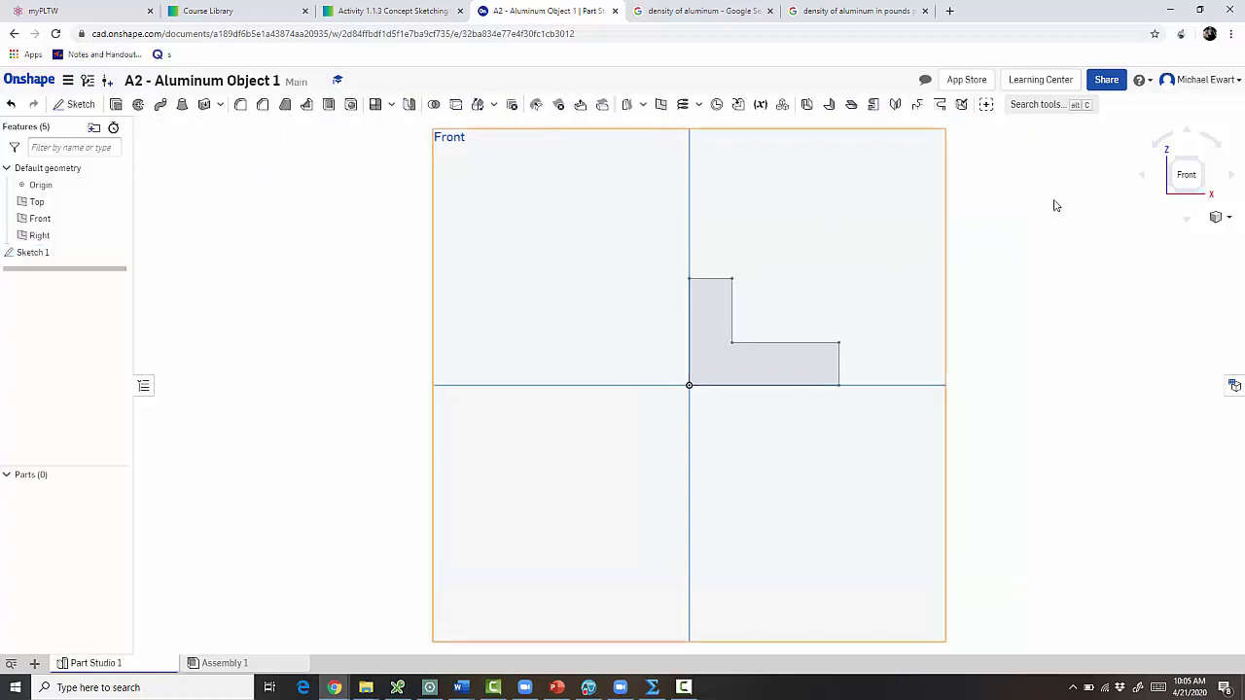
Check the depth in the assignment's isometric drawing and extrude the L-profile as a new solid, blind, 5*.25 in toward the front
{"action": "left_click", "coordinate": [1204, 166]}
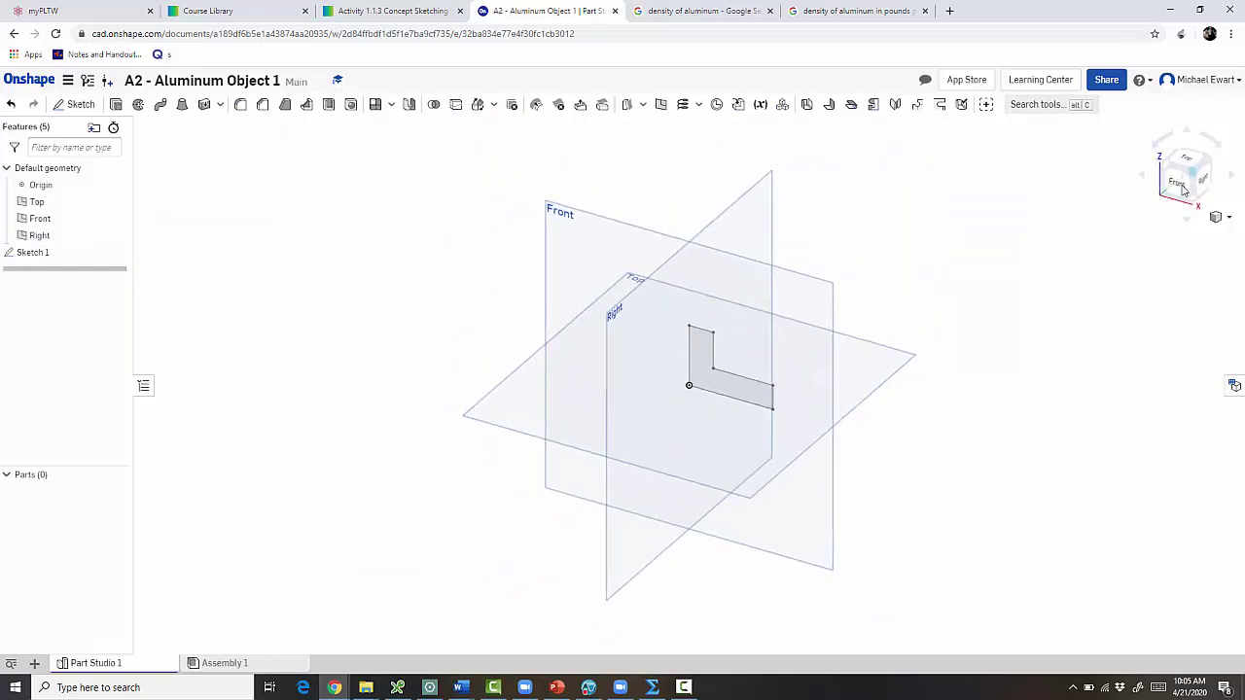
{"action": "left_click", "coordinate": [1227, 221]}
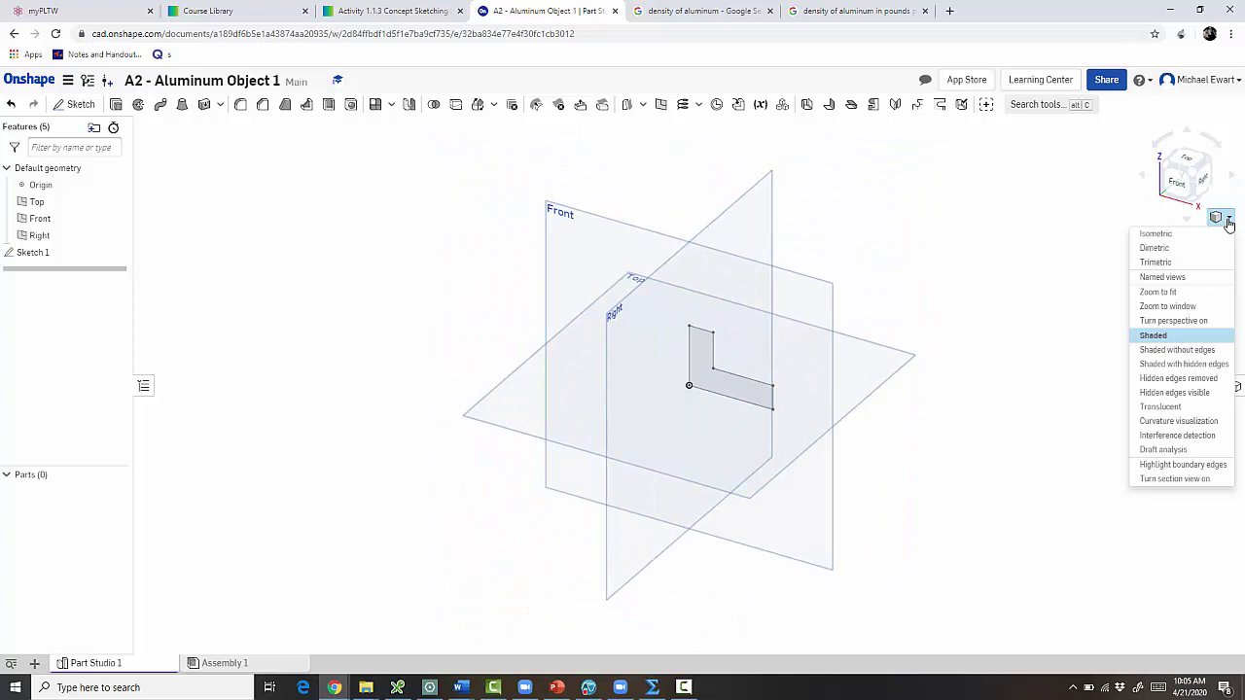
{"action": "left_click", "coordinate": [1189, 247]}
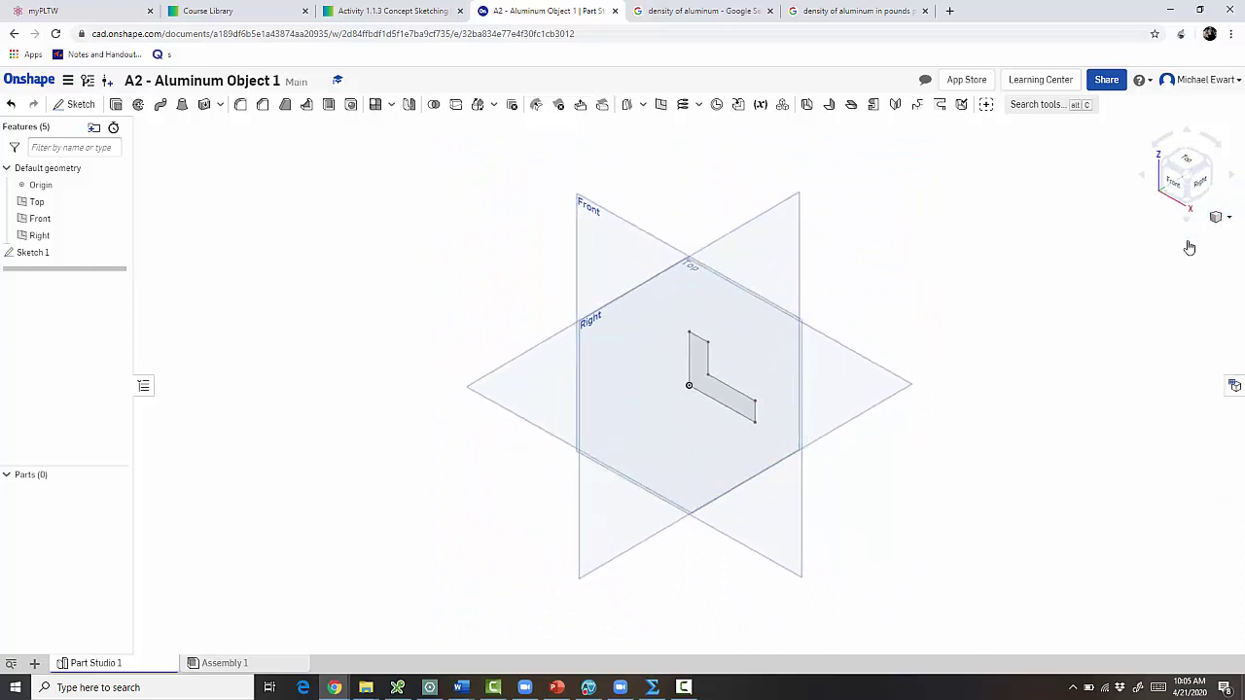
{"action": "left_click", "coordinate": [1183, 177]}
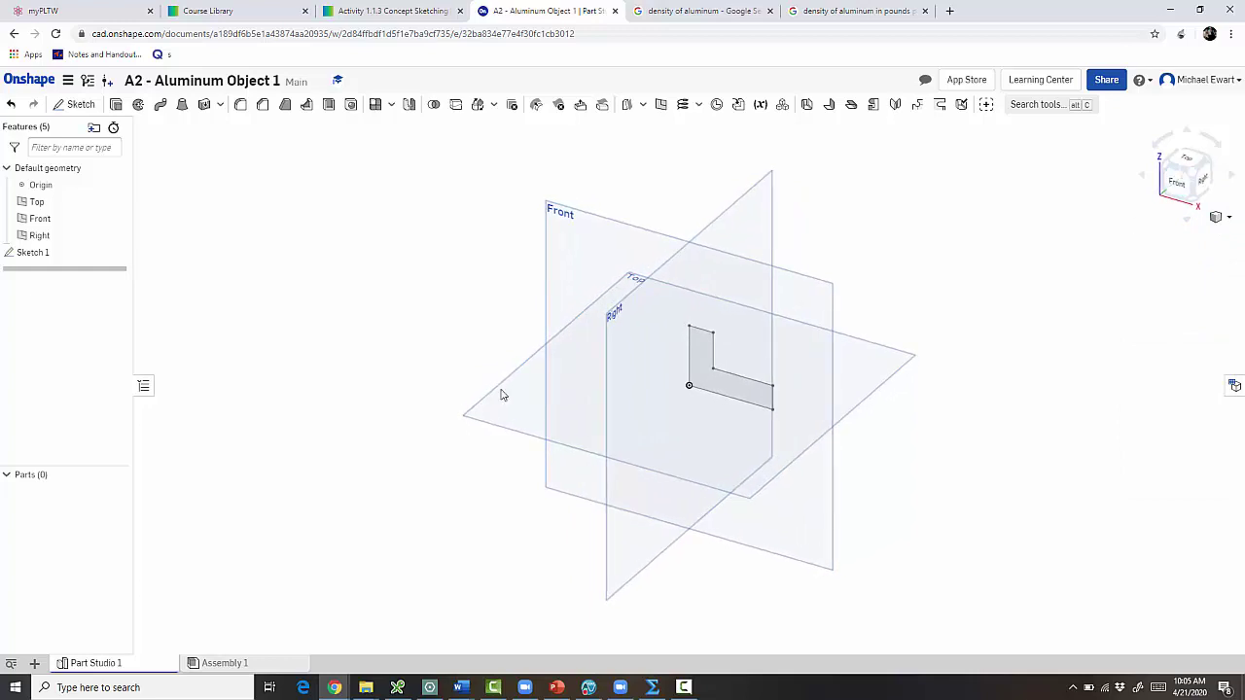
{"action": "left_click", "coordinate": [115, 105]}
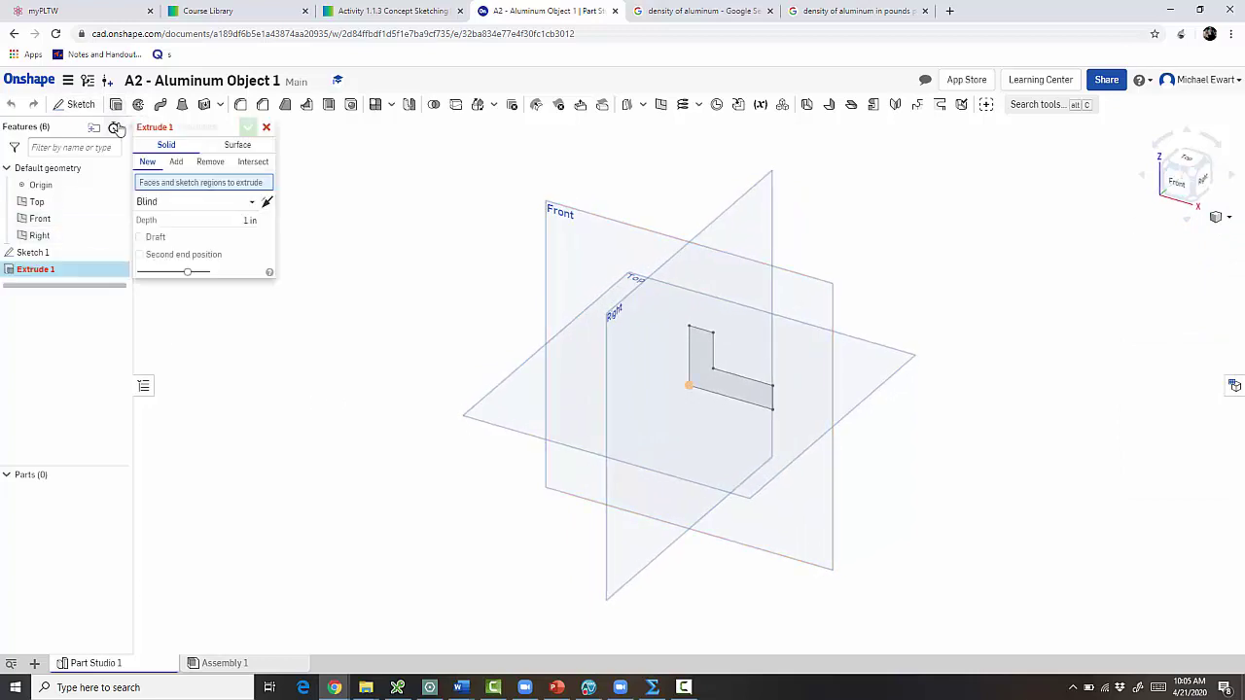
{"action": "left_click", "coordinate": [699, 377]}
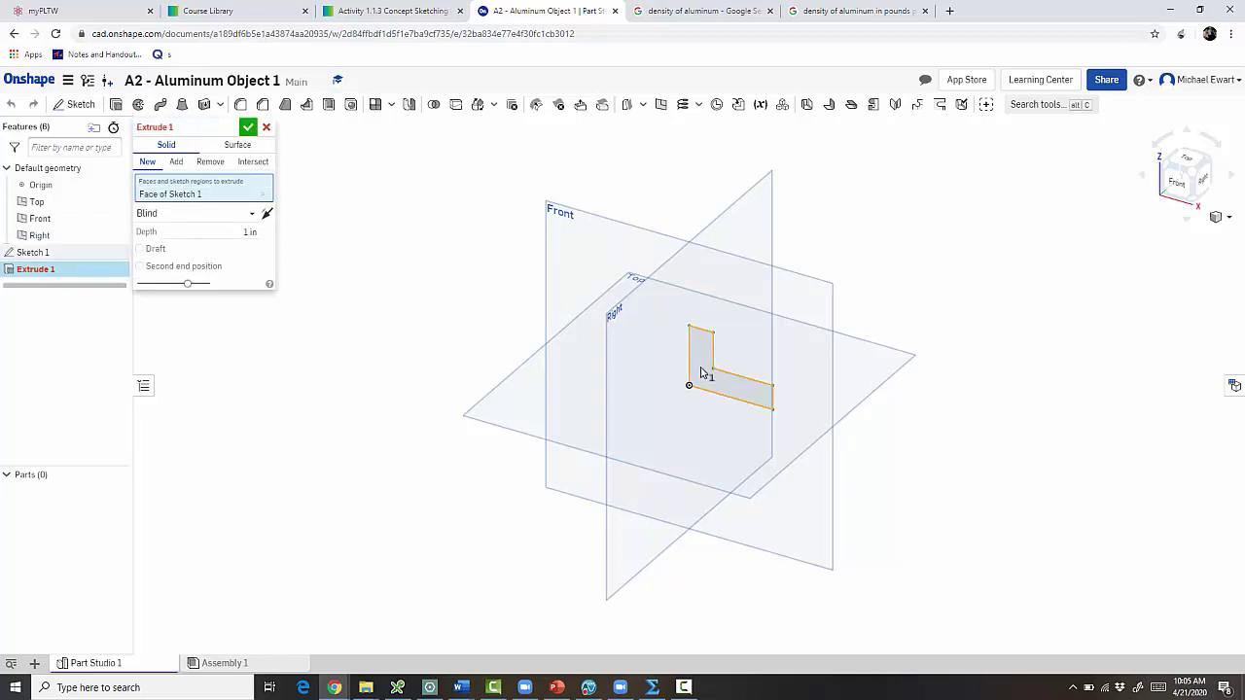
{"action": "key", "text": "alt+Tab"}
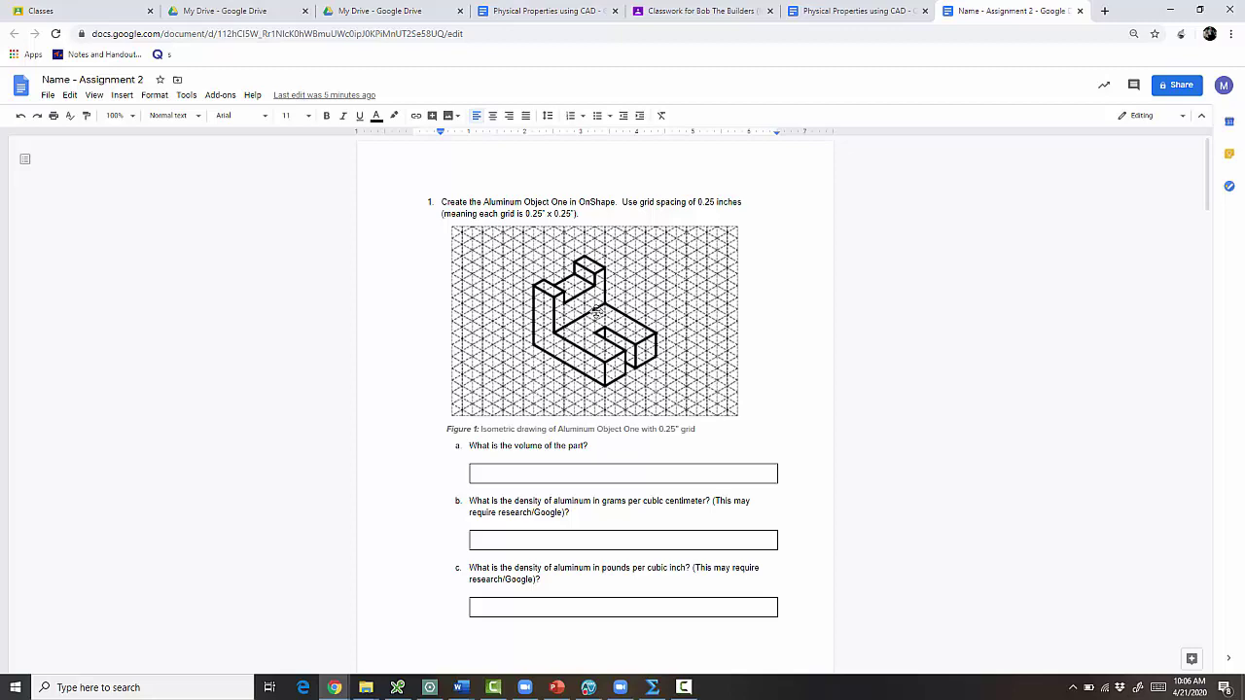
{"action": "key", "text": "alt+Tab"}
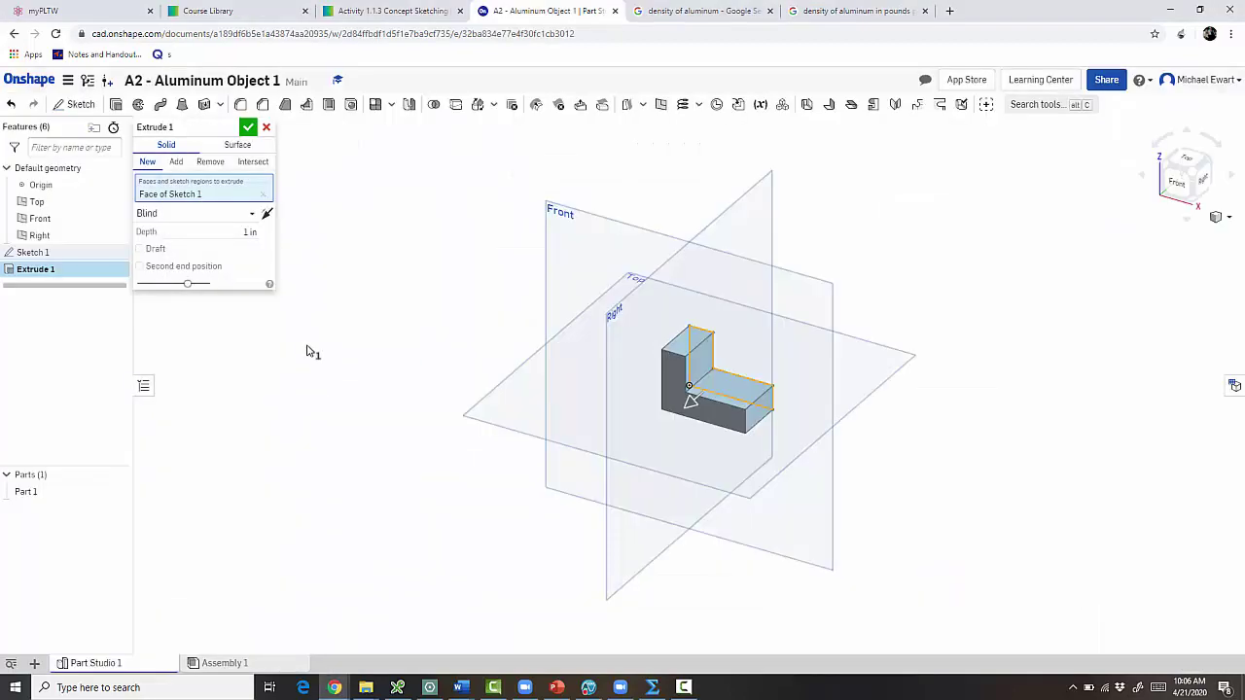
{"action": "left_click", "coordinate": [267, 214]}
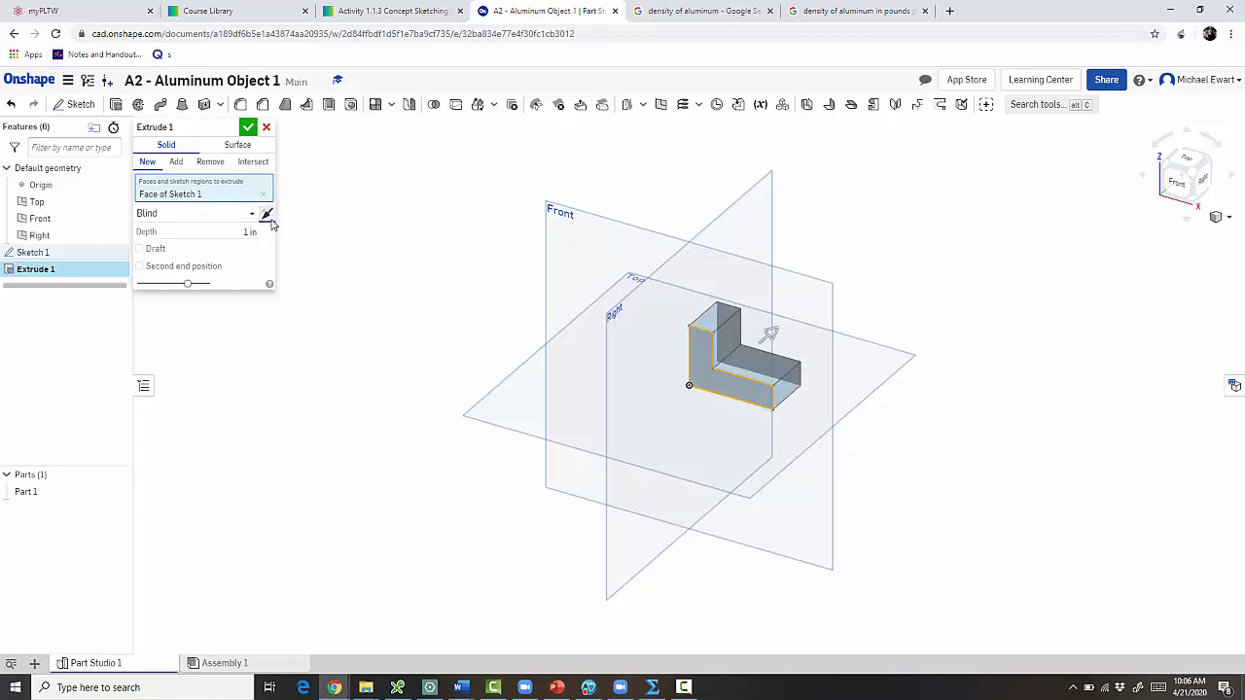
{"action": "left_click", "coordinate": [269, 216]}
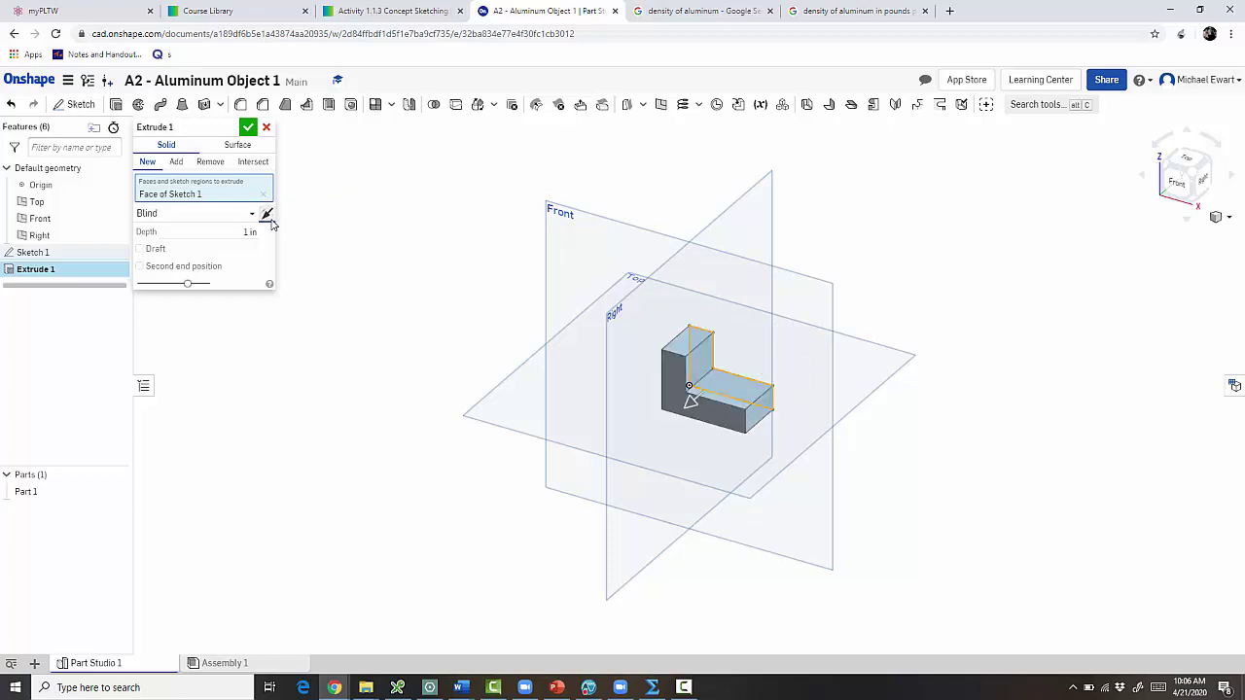
{"action": "left_click", "coordinate": [247, 232]}
{"action": "key", "text": "Return"}
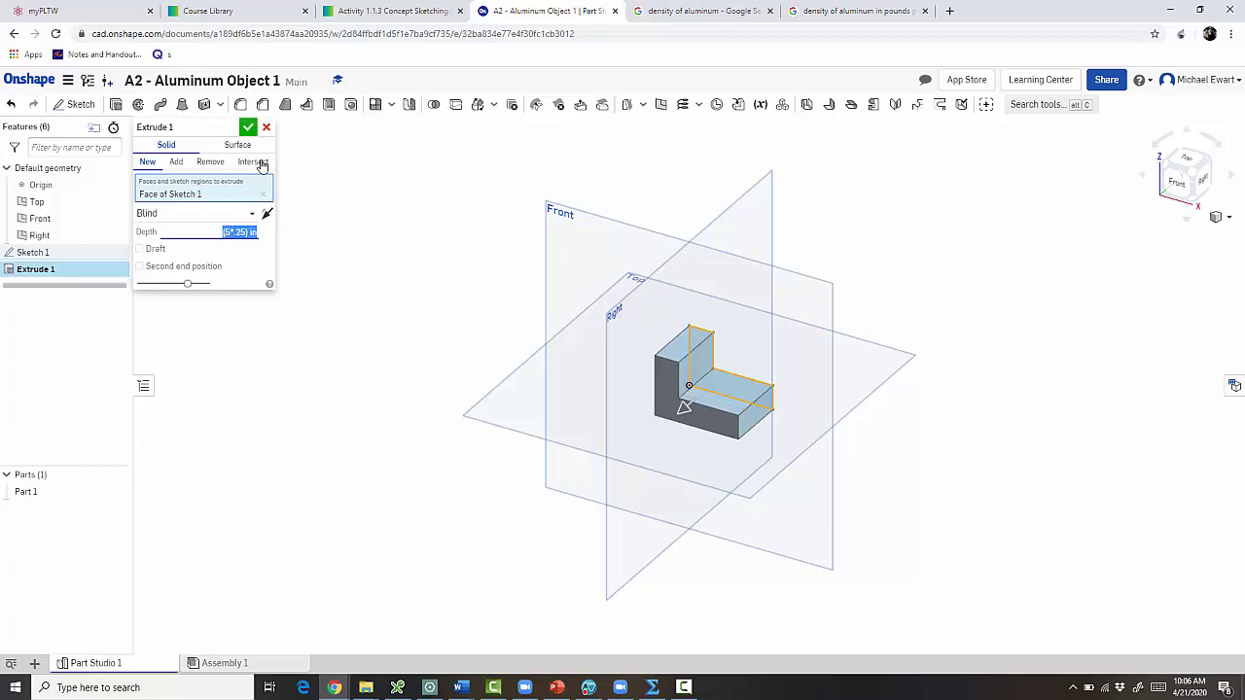
{"action": "left_click", "coordinate": [248, 128]}
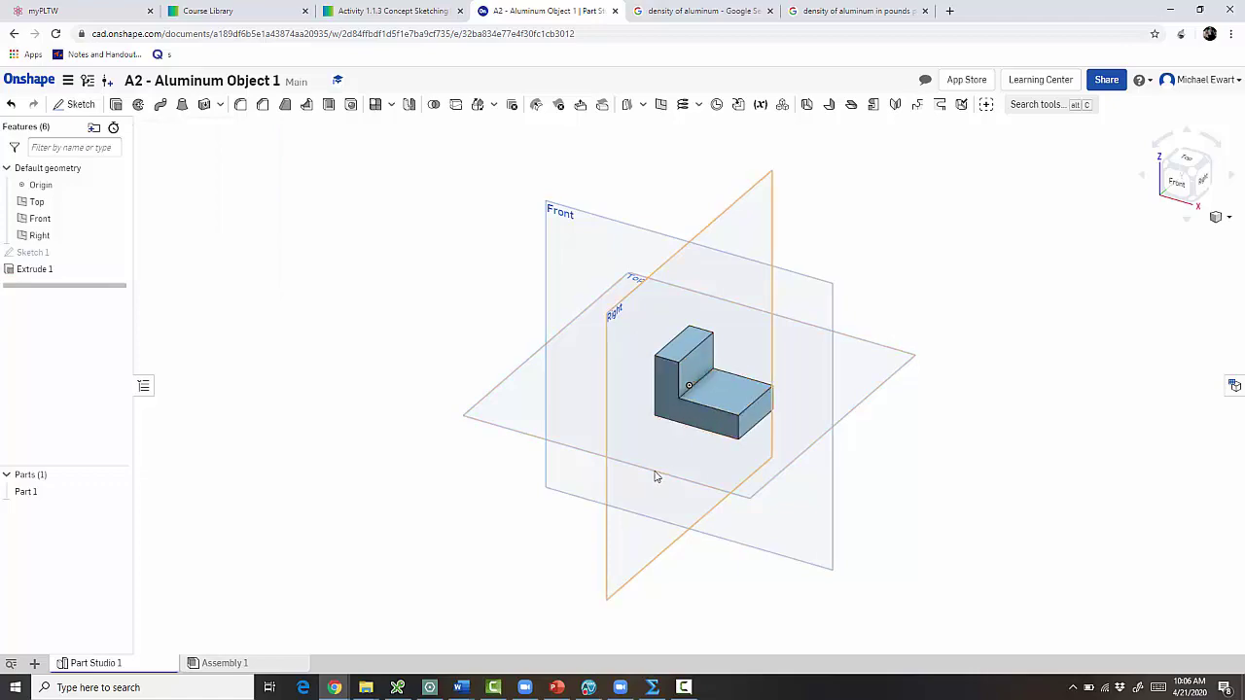
Consult the isometric drawing and sketch a slot rectangle about 0.86 by 0.39 in on the low step's upper face, starting at its outer edge
{"action": "key", "text": "alt+Tab"}
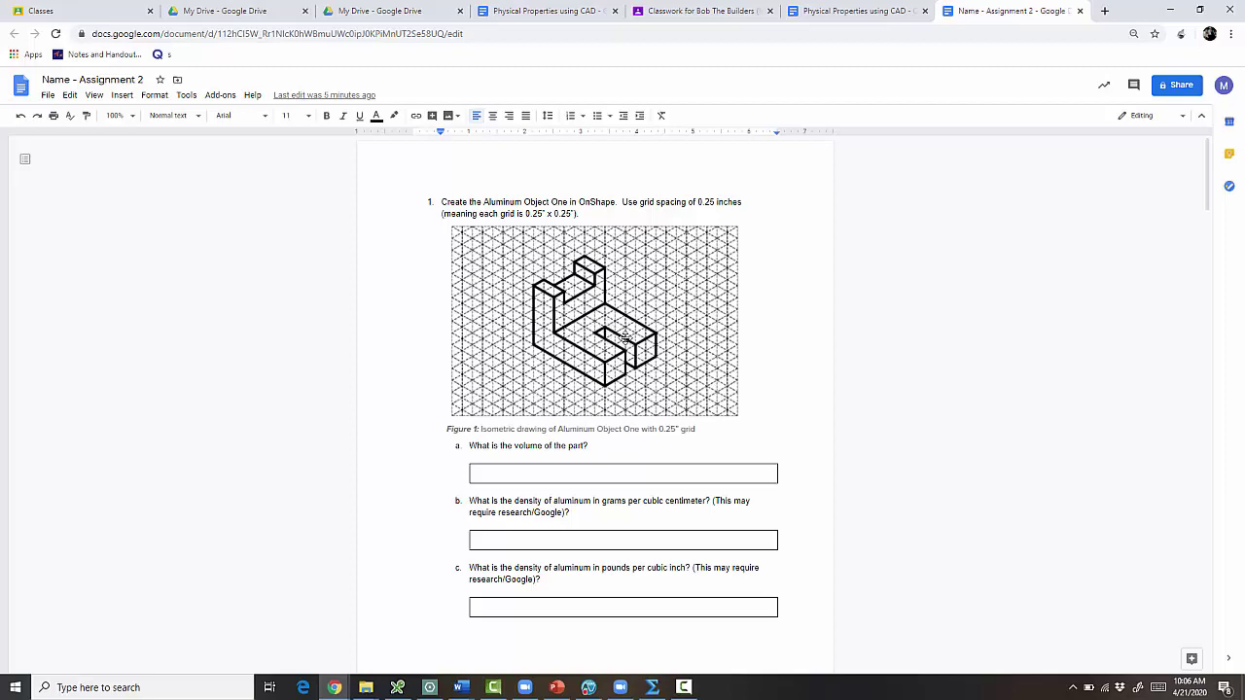
{"action": "key", "text": "alt+Tab"}
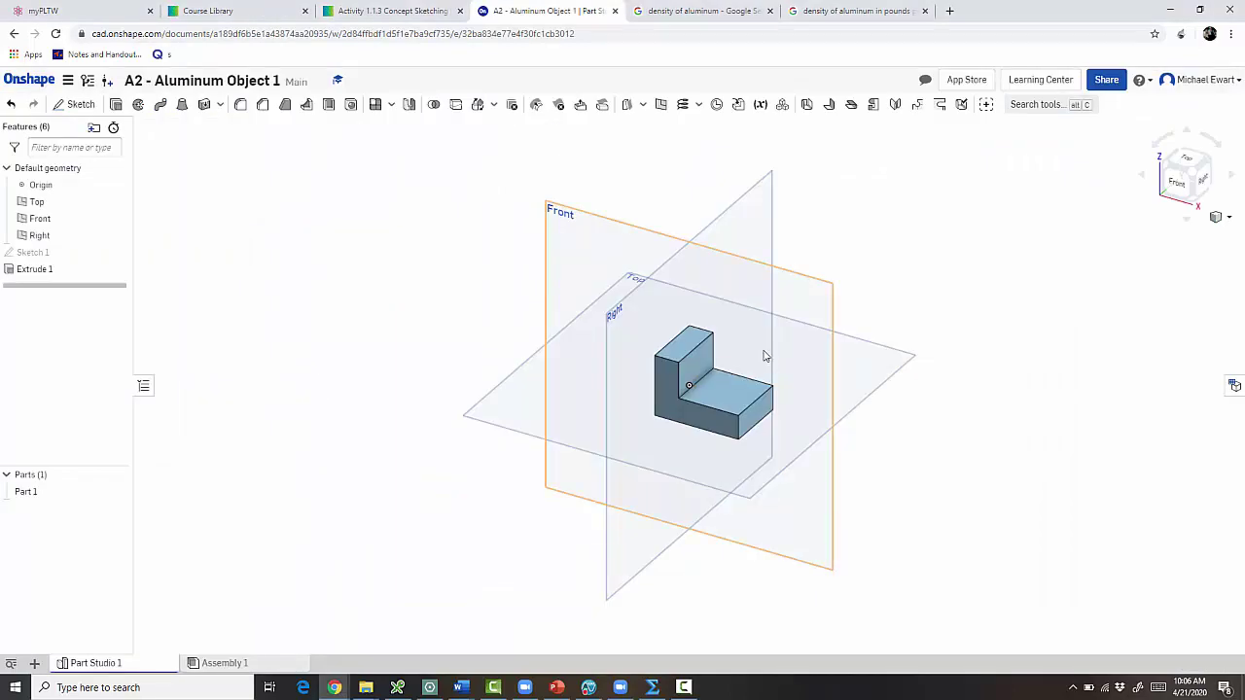
{"action": "left_click", "coordinate": [75, 104]}
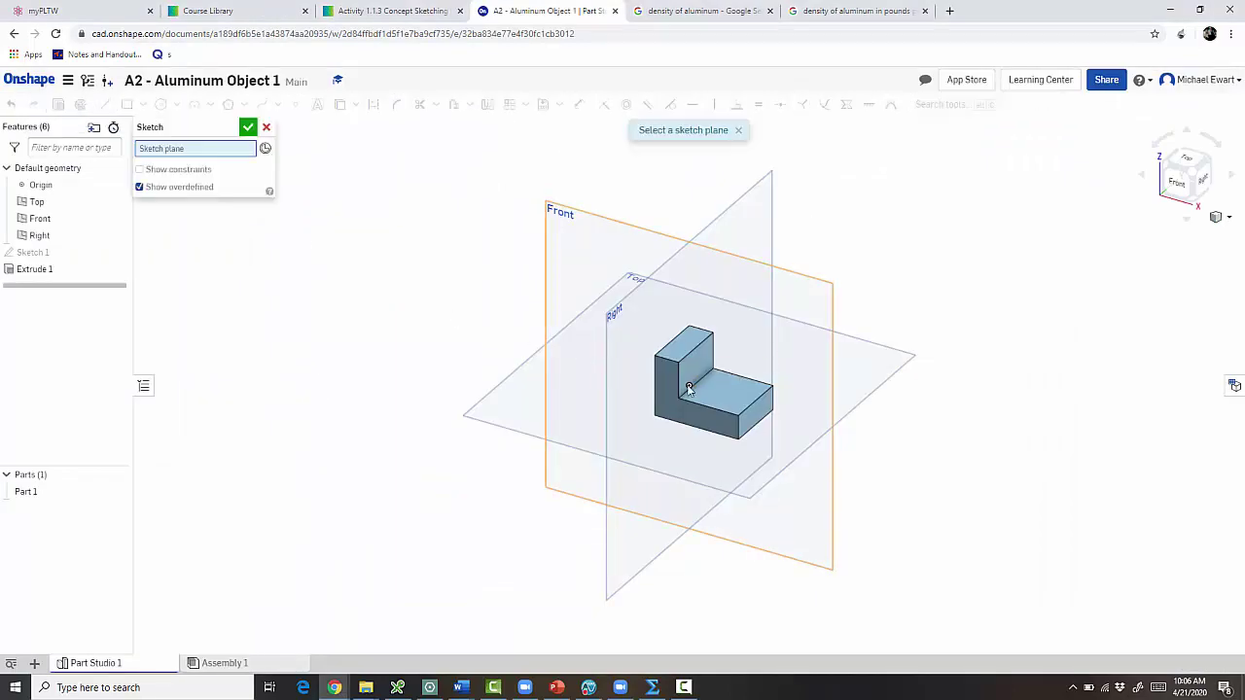
{"action": "left_click", "coordinate": [735, 395]}
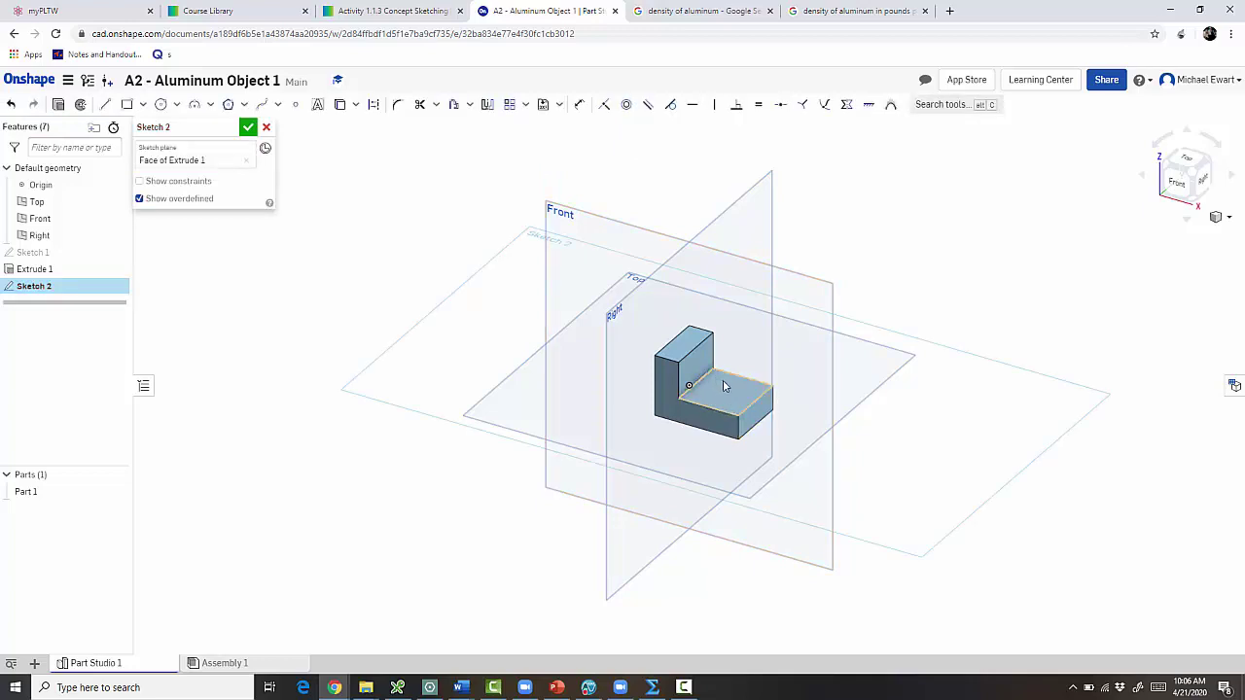
{"action": "left_click", "coordinate": [1189, 159]}
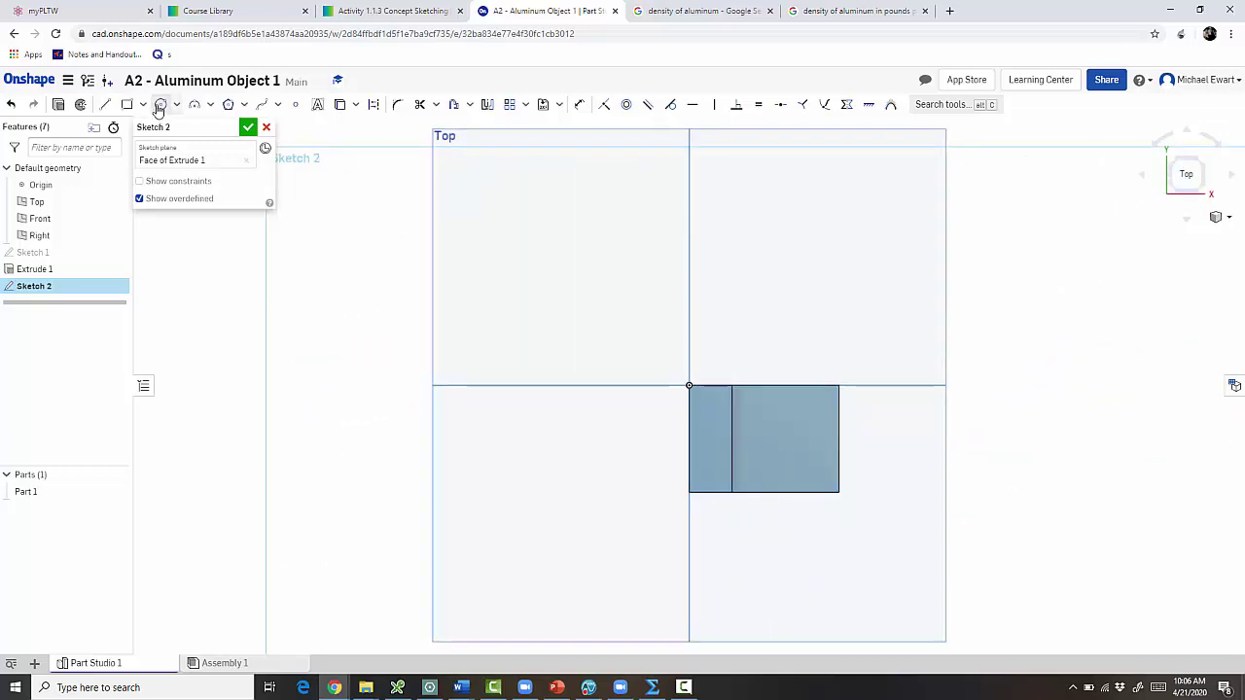
{"action": "left_click", "coordinate": [127, 104]}
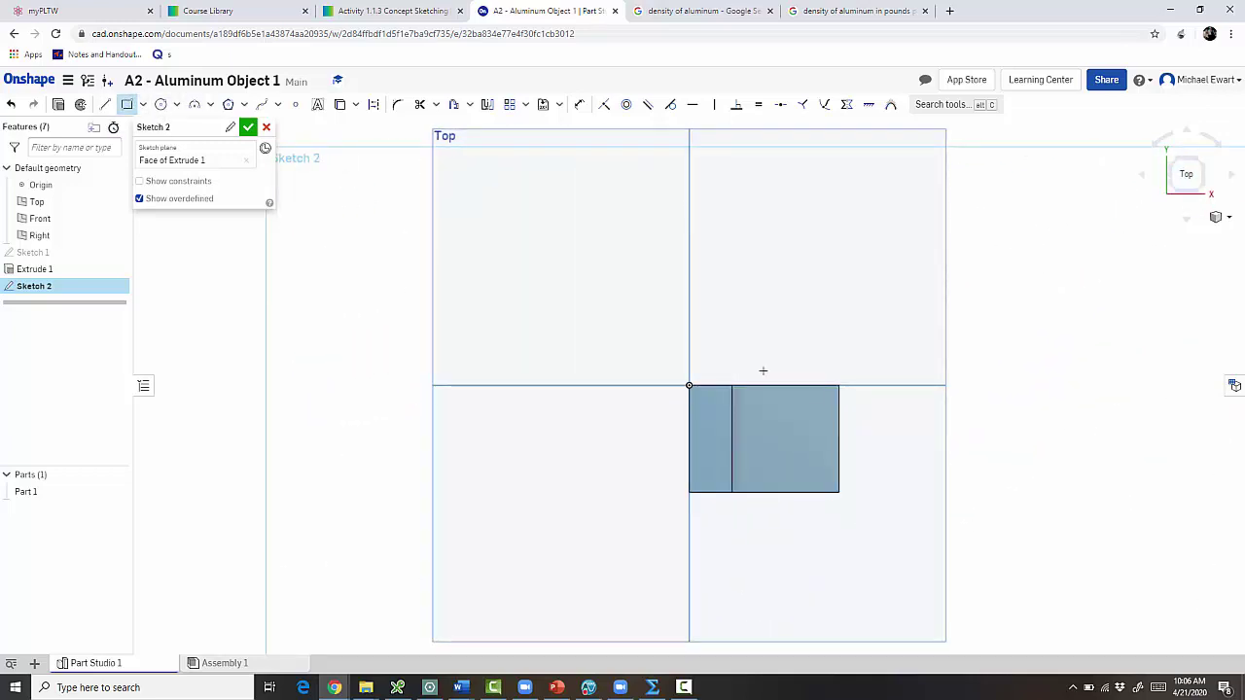
{"action": "left_click", "coordinate": [840, 422]}
{"action": "left_click", "coordinate": [765, 455]}
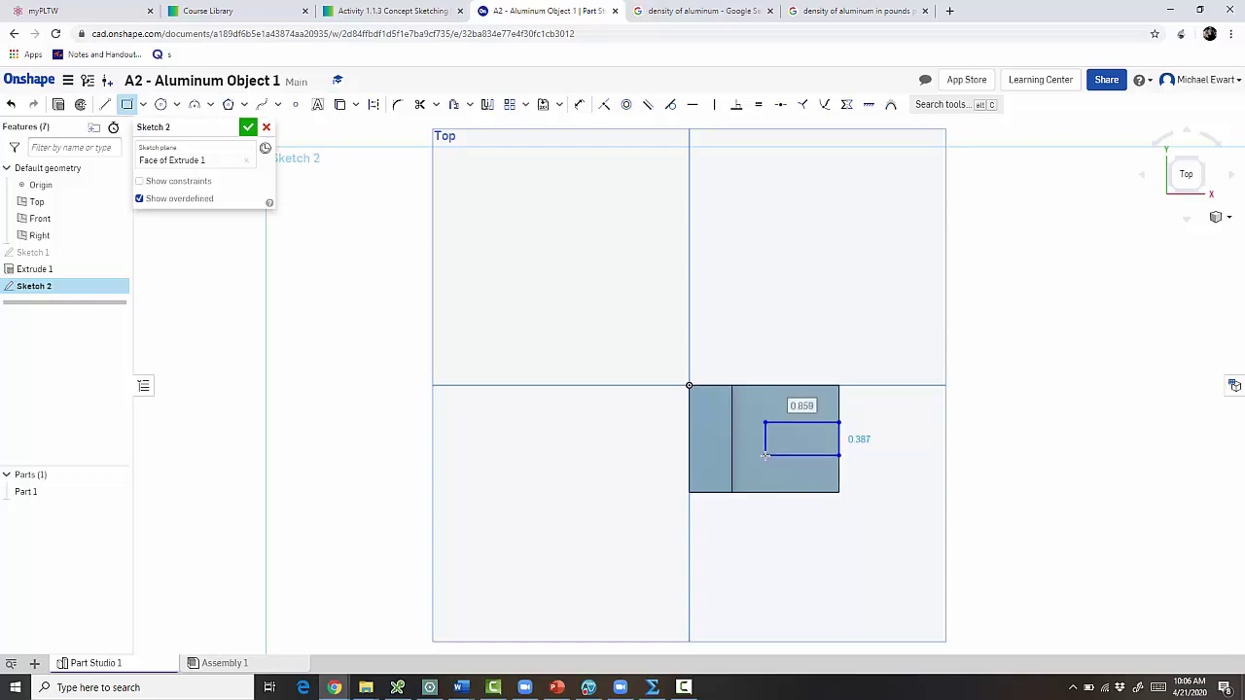
Dimension the slot rectangle to 0.75 in long and 0.25 in wide
{"action": "key", "text": "d"}
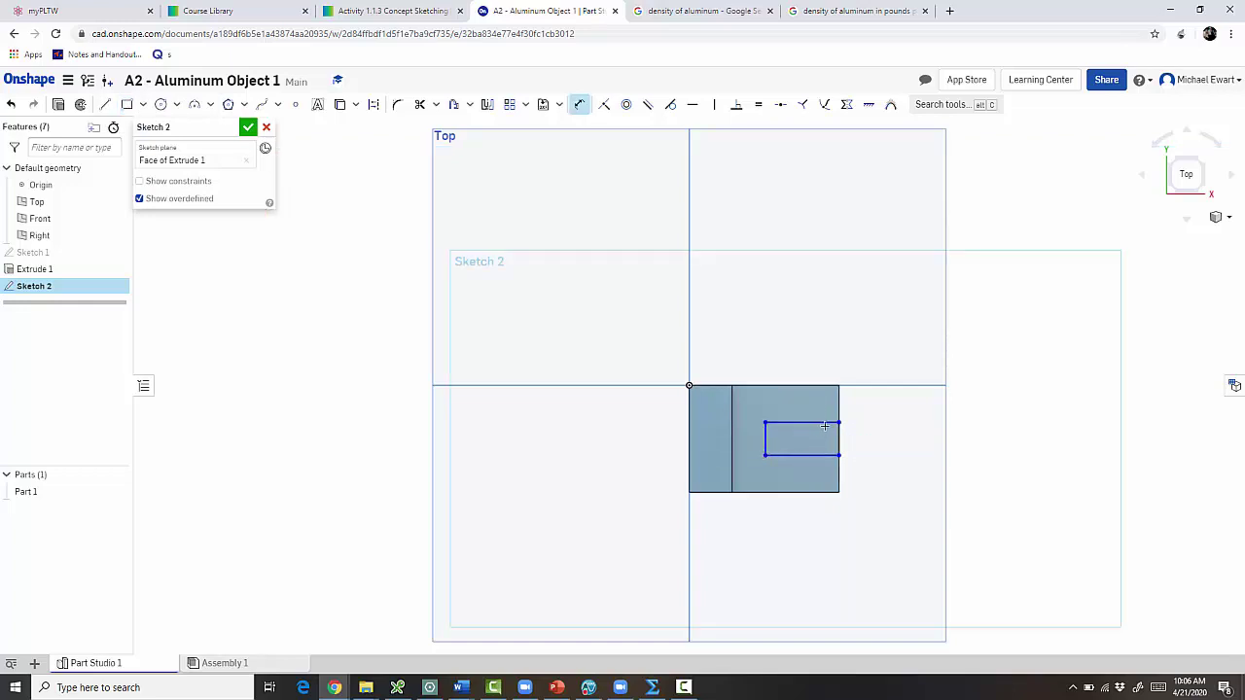
{"action": "left_click", "coordinate": [820, 424]}
{"action": "left_click", "coordinate": [803, 411]}
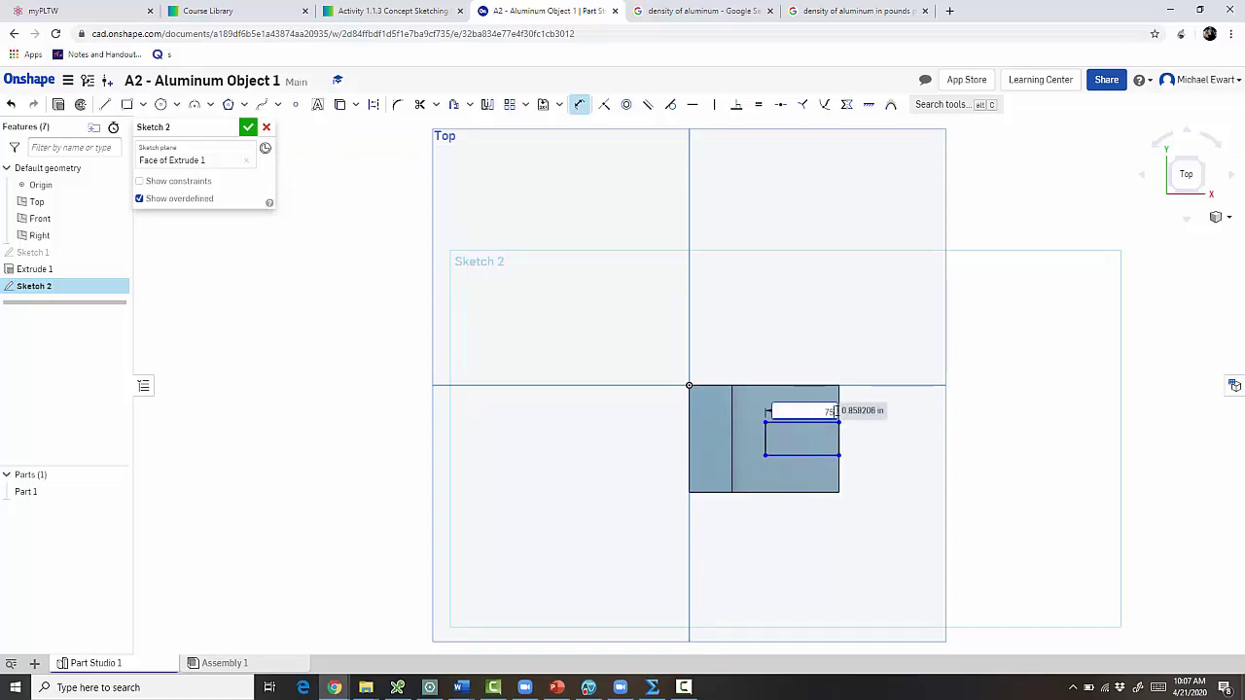
{"action": "type", "text": ".75"}
{"action": "key", "text": "Return"}
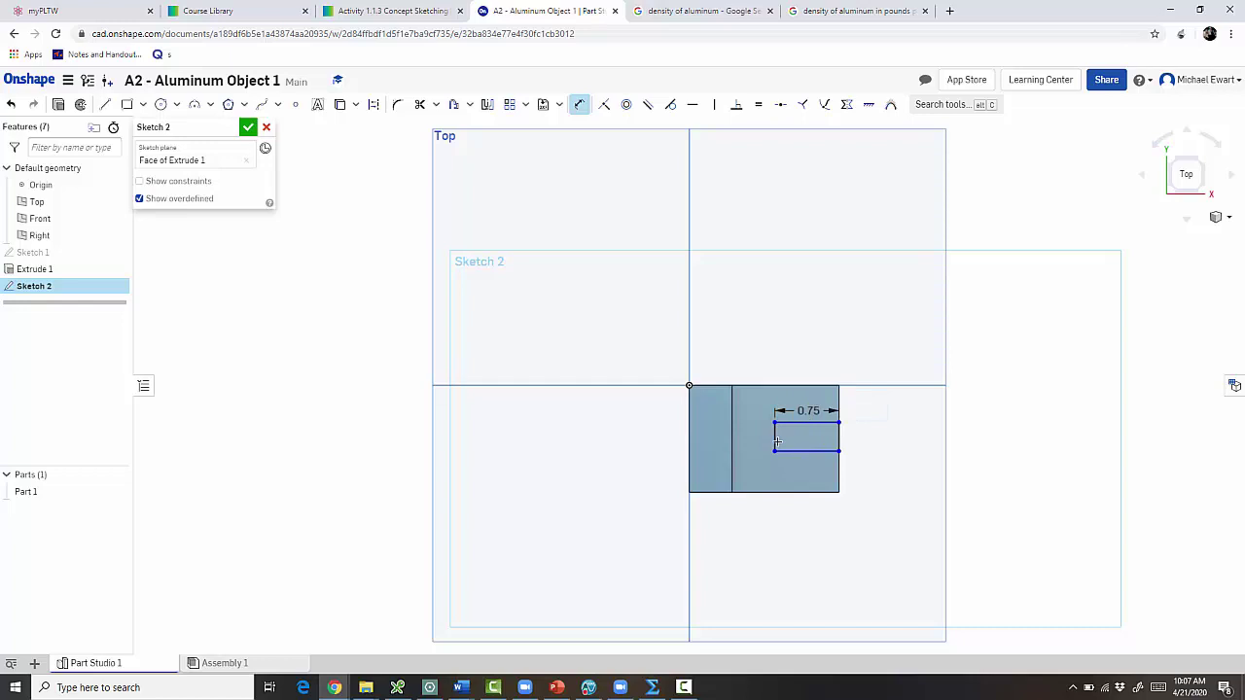
{"action": "left_click", "coordinate": [776, 438]}
{"action": "left_click", "coordinate": [759, 440]}
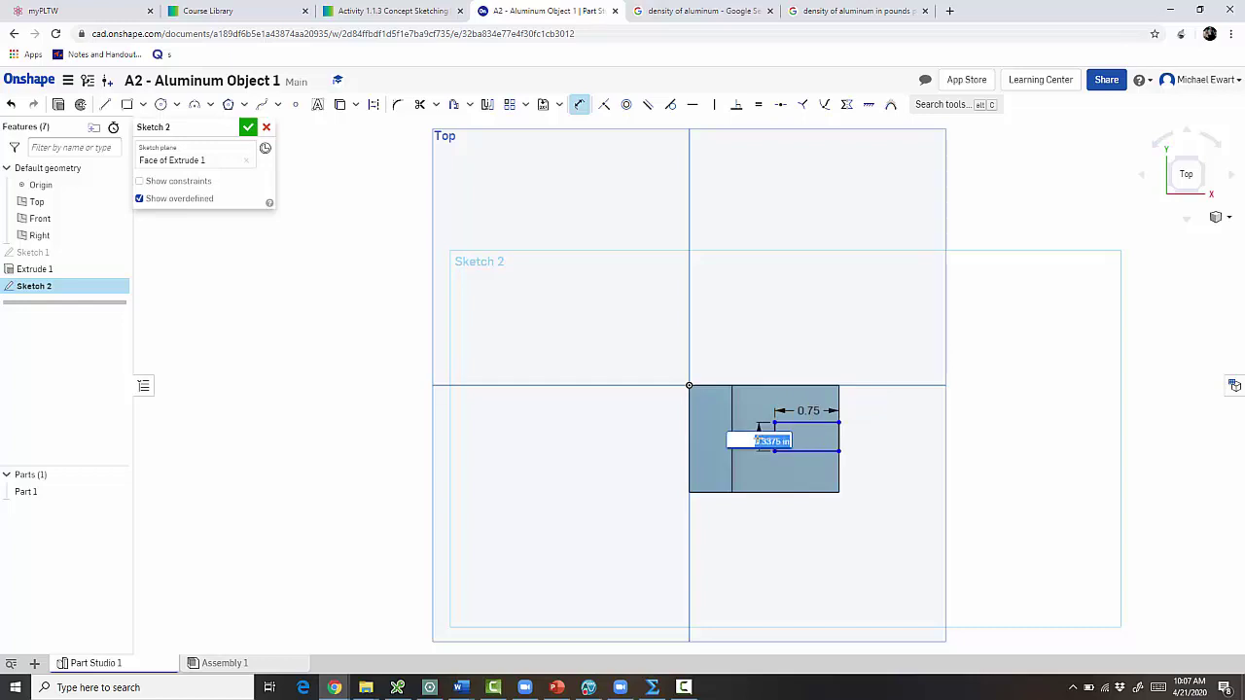
{"action": "type", "text": ".25"}
{"action": "key", "text": "Return"}
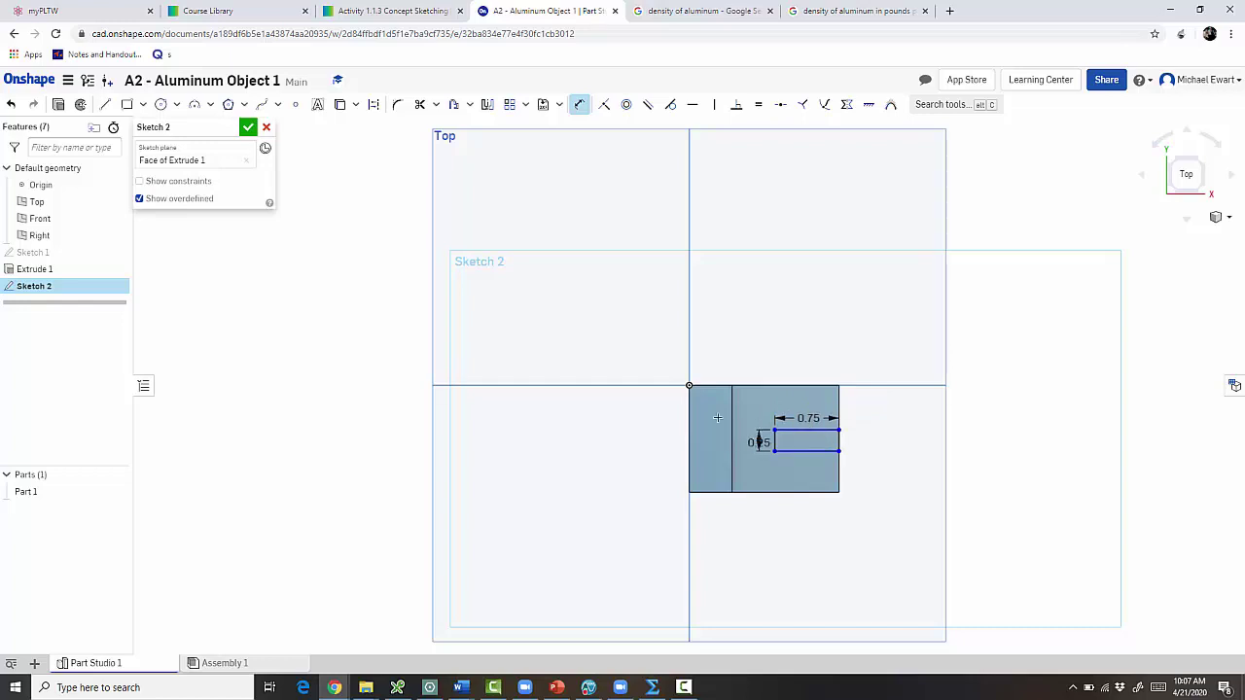
{"action": "key", "text": "Escape"}
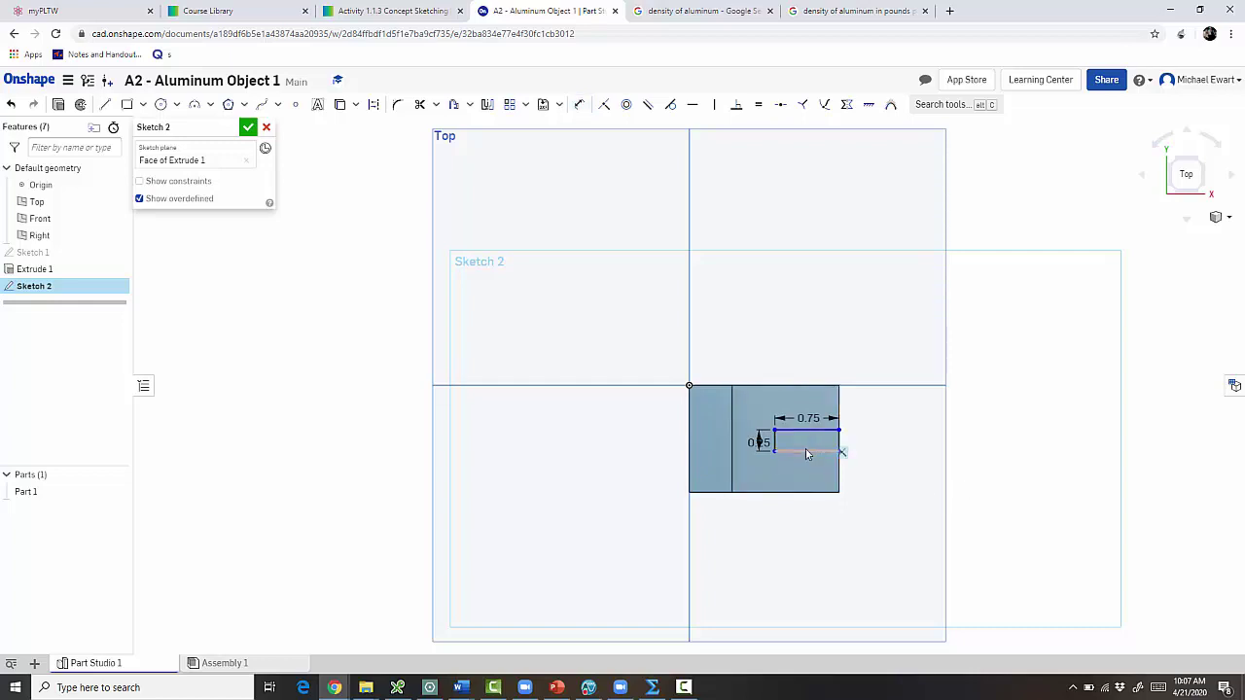
Dimension the slot rectangle 0.5 in from the low step's front edge and finish the sketch
{"action": "left_click", "coordinate": [841, 439]}
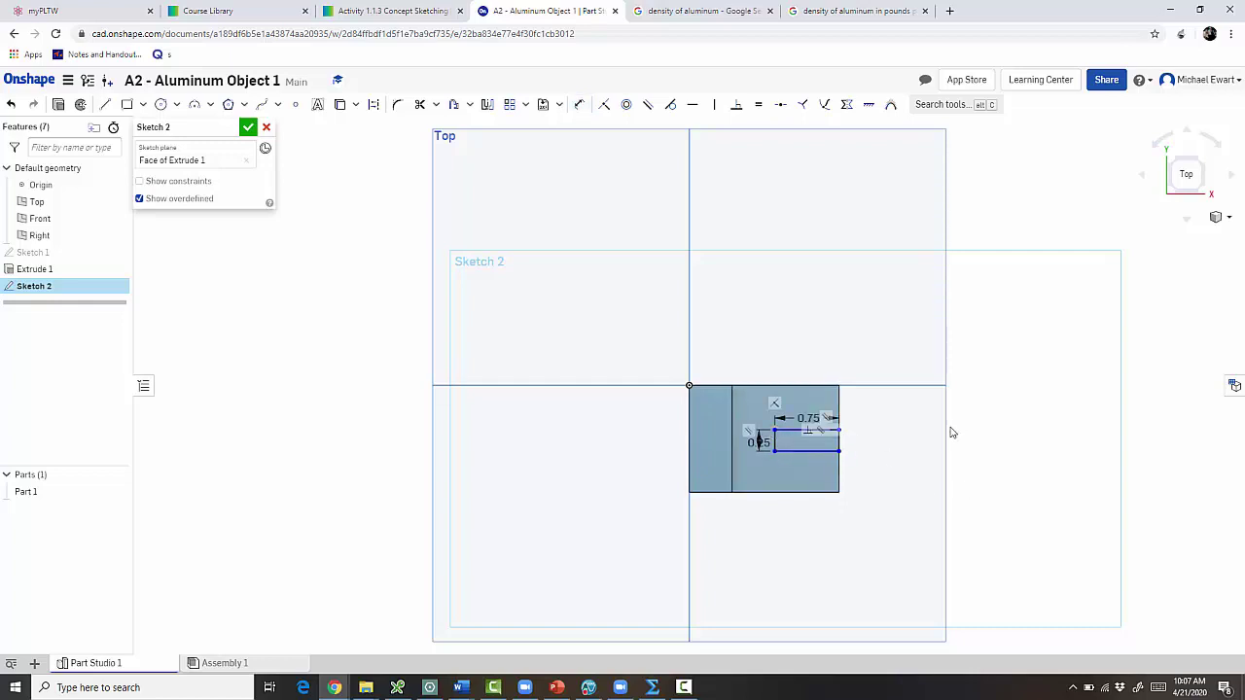
{"action": "mouse_move", "coordinate": [784, 443]}
{"action": "left_mouse_down"}
{"action": "mouse_move", "coordinate": [784, 422]}
{"action": "mouse_move", "coordinate": [778, 472]}
{"action": "mouse_move", "coordinate": [786, 417]}
{"action": "mouse_move", "coordinate": [784, 494]}
{"action": "mouse_move", "coordinate": [780, 416]}
{"action": "mouse_move", "coordinate": [782, 446]}
{"action": "left_mouse_up"}
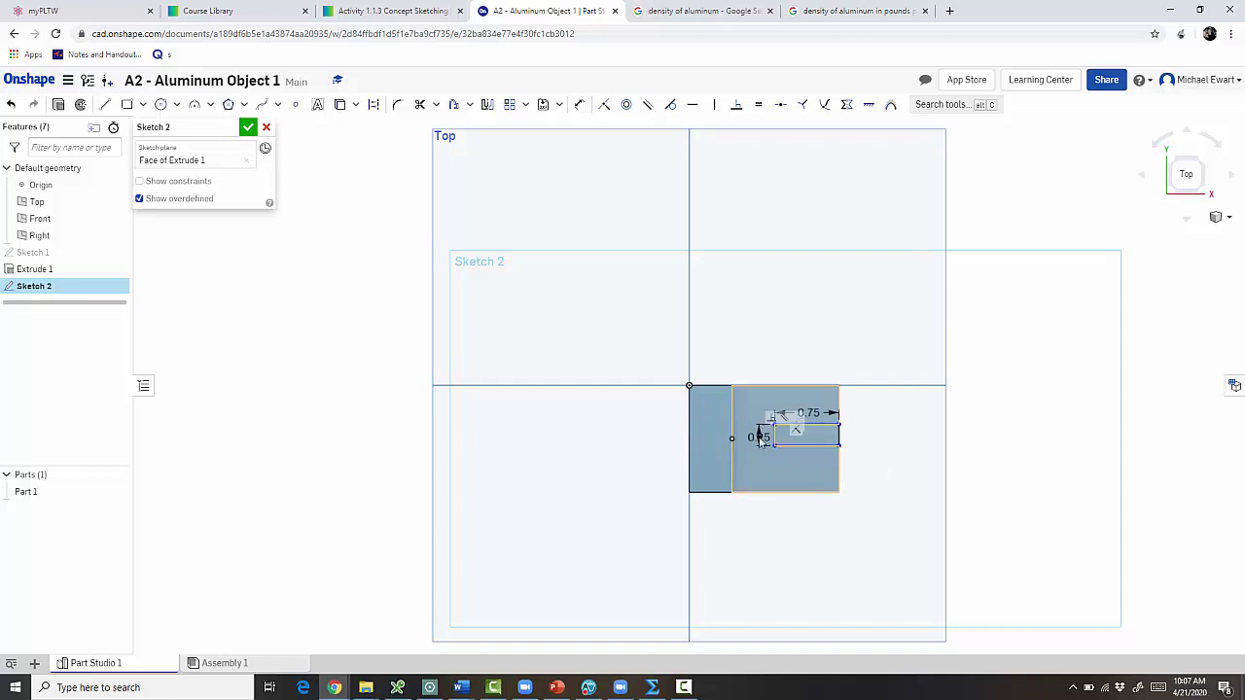
{"action": "key", "text": "d"}
{"action": "left_click", "coordinate": [814, 446]}
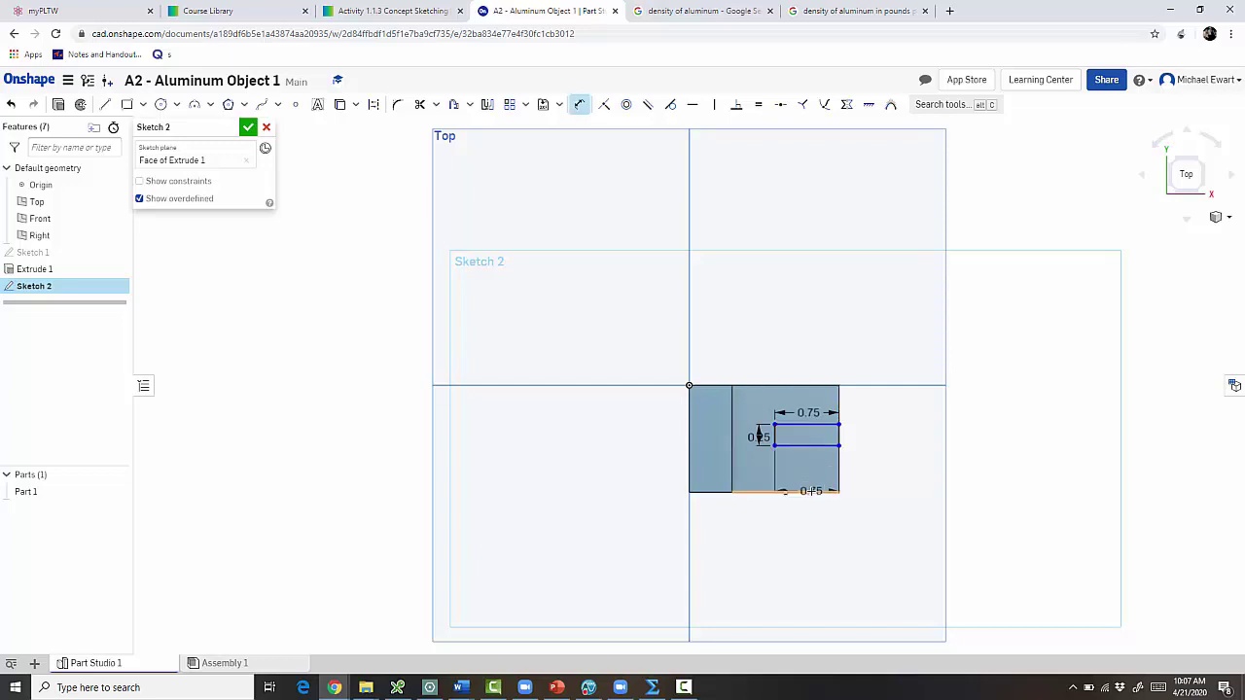
{"action": "left_click", "coordinate": [825, 489]}
{"action": "left_click", "coordinate": [865, 468]}
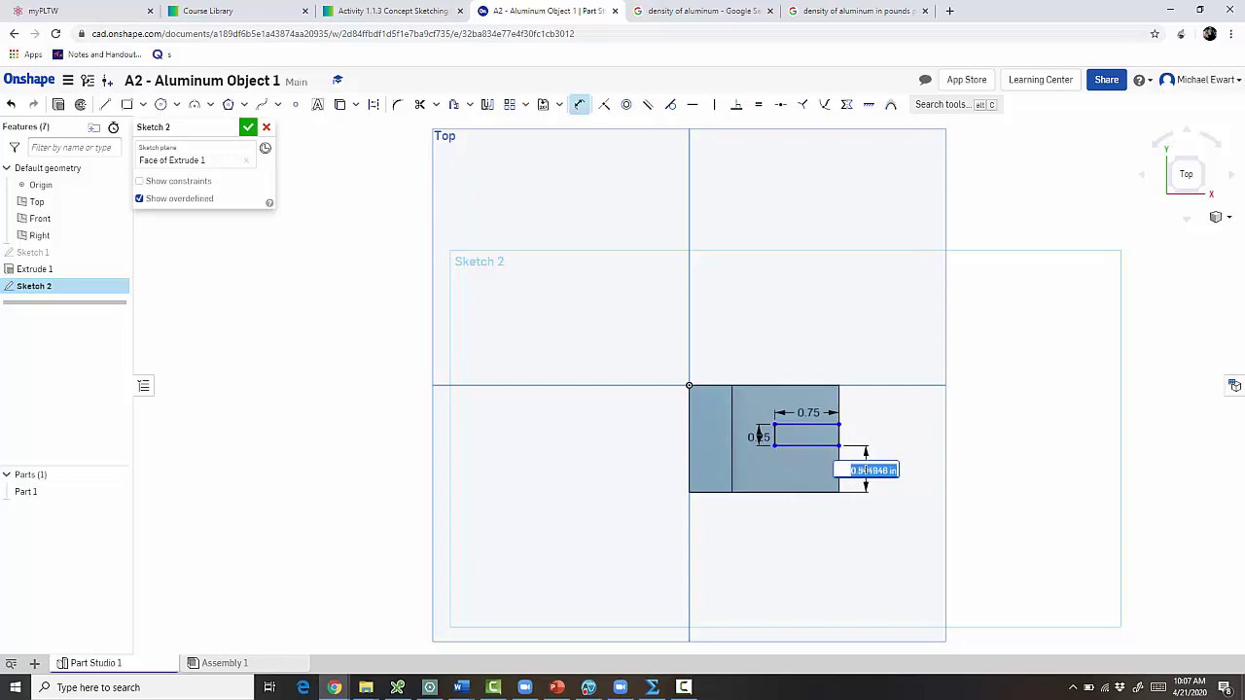
{"action": "type", "text": "0.5"}
{"action": "key", "text": "Return"}
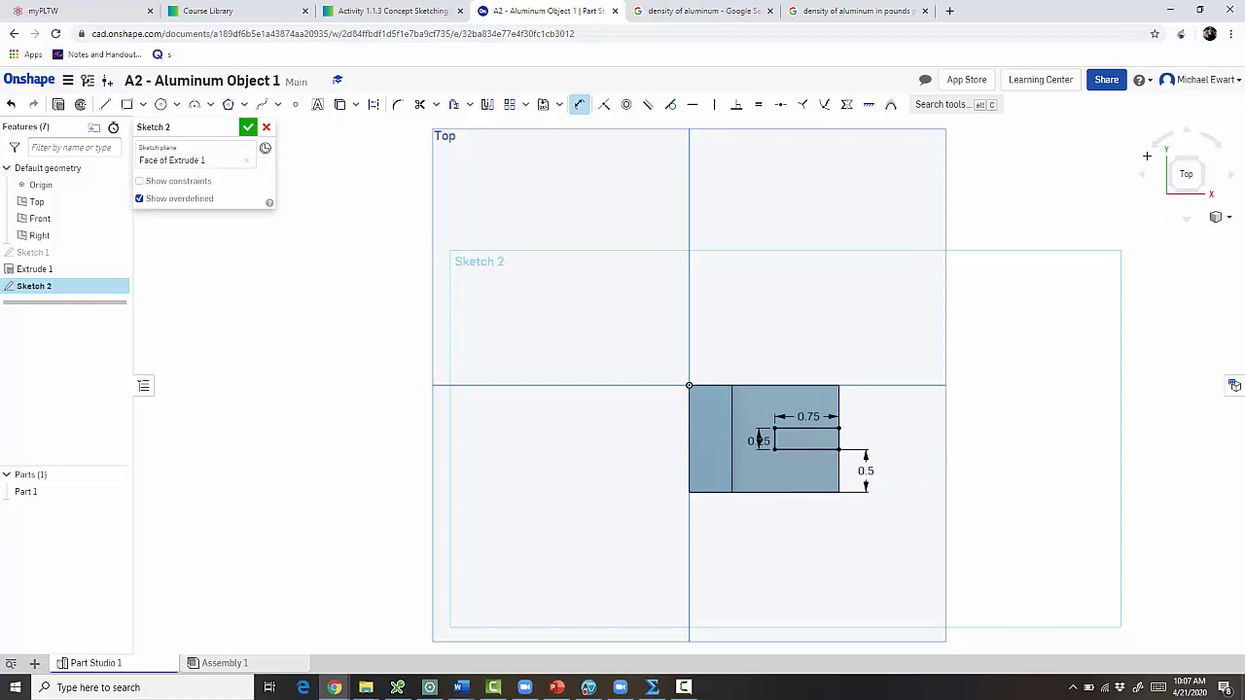
{"action": "left_click", "coordinate": [248, 127]}
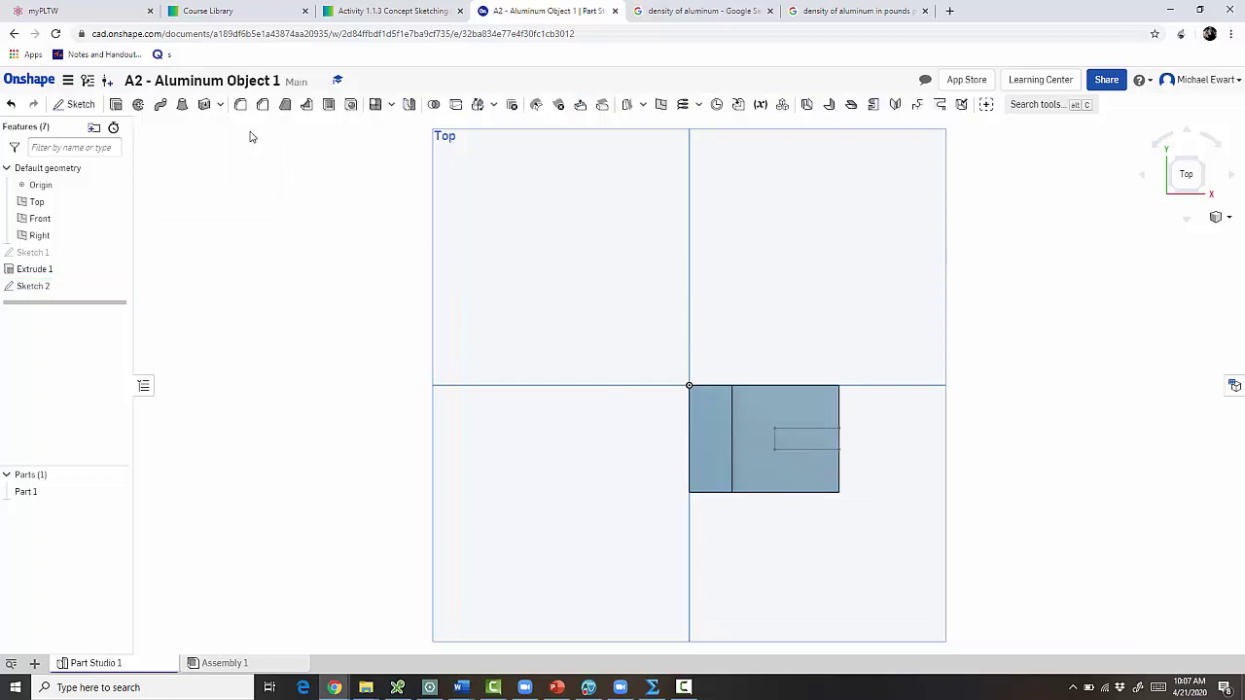
{"action": "left_click", "coordinate": [1203, 194]}
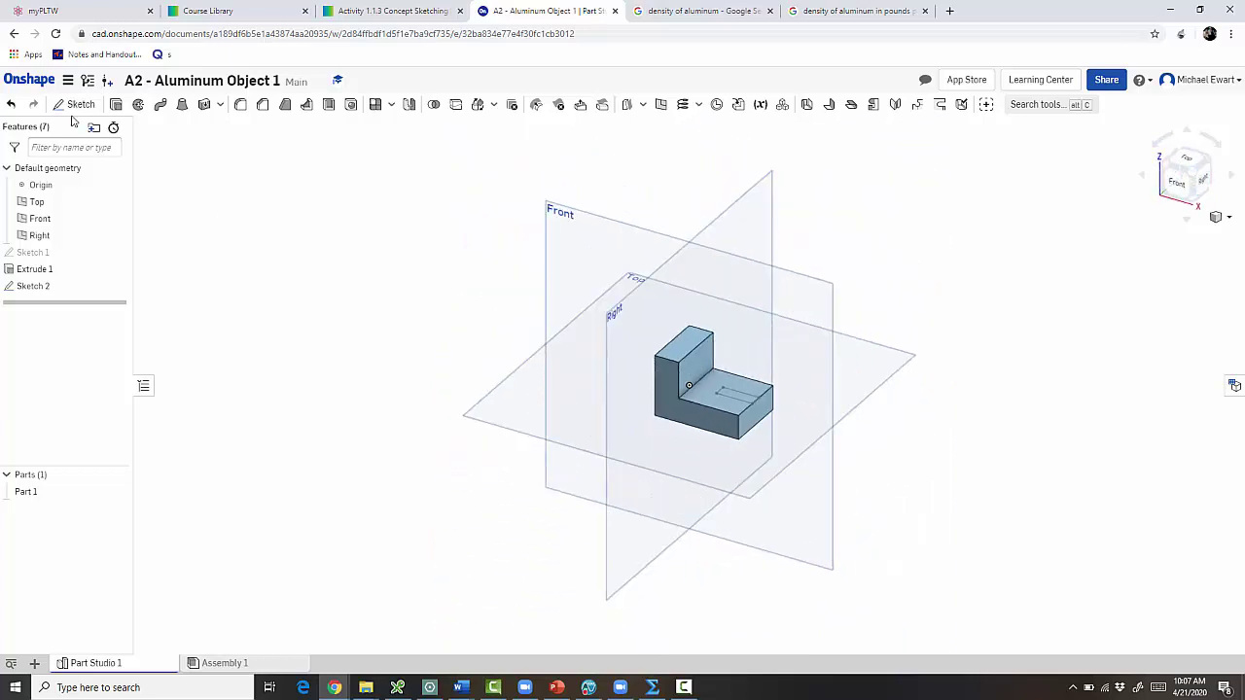
{"action": "left_click", "coordinate": [116, 105]}
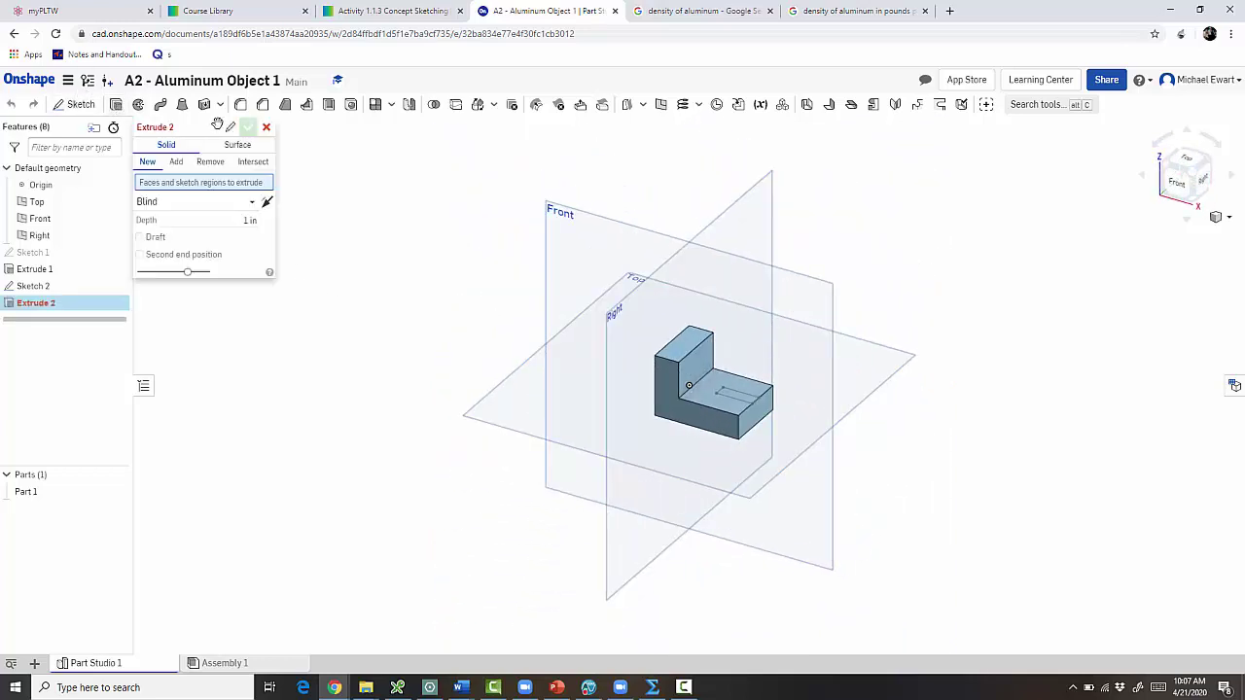
{"action": "left_click", "coordinate": [266, 131]}
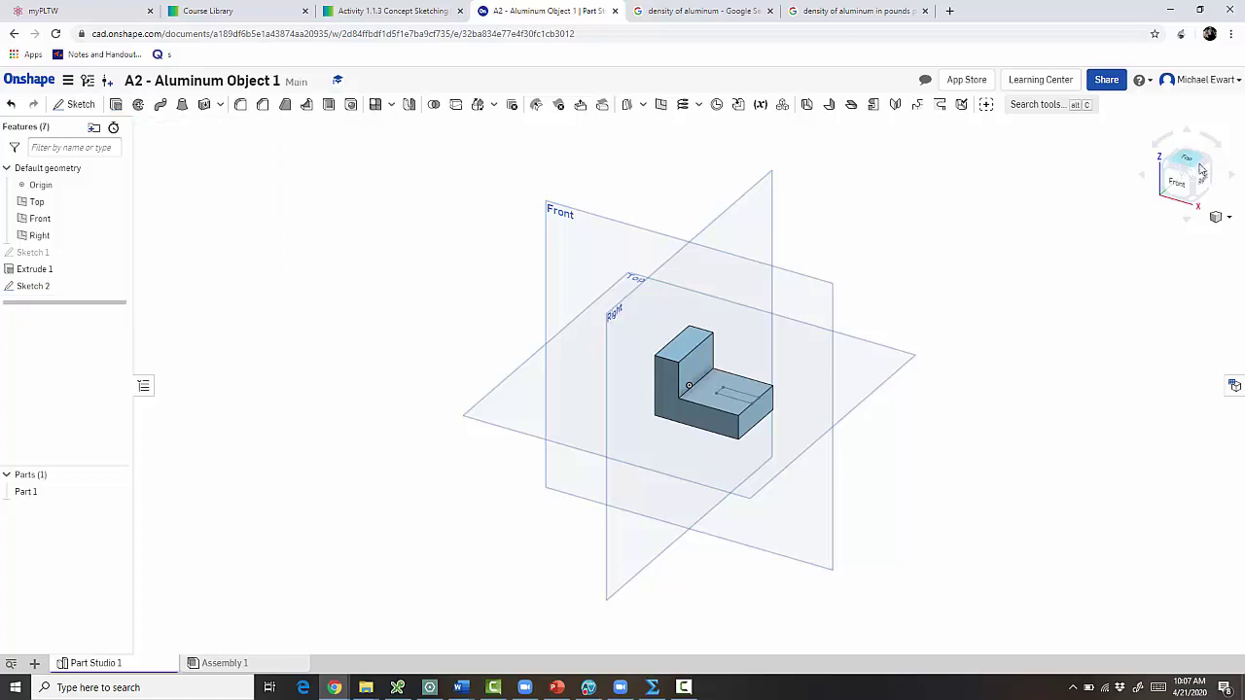
{"action": "left_click", "coordinate": [1193, 170]}
{"action": "left_click", "coordinate": [1202, 169]}
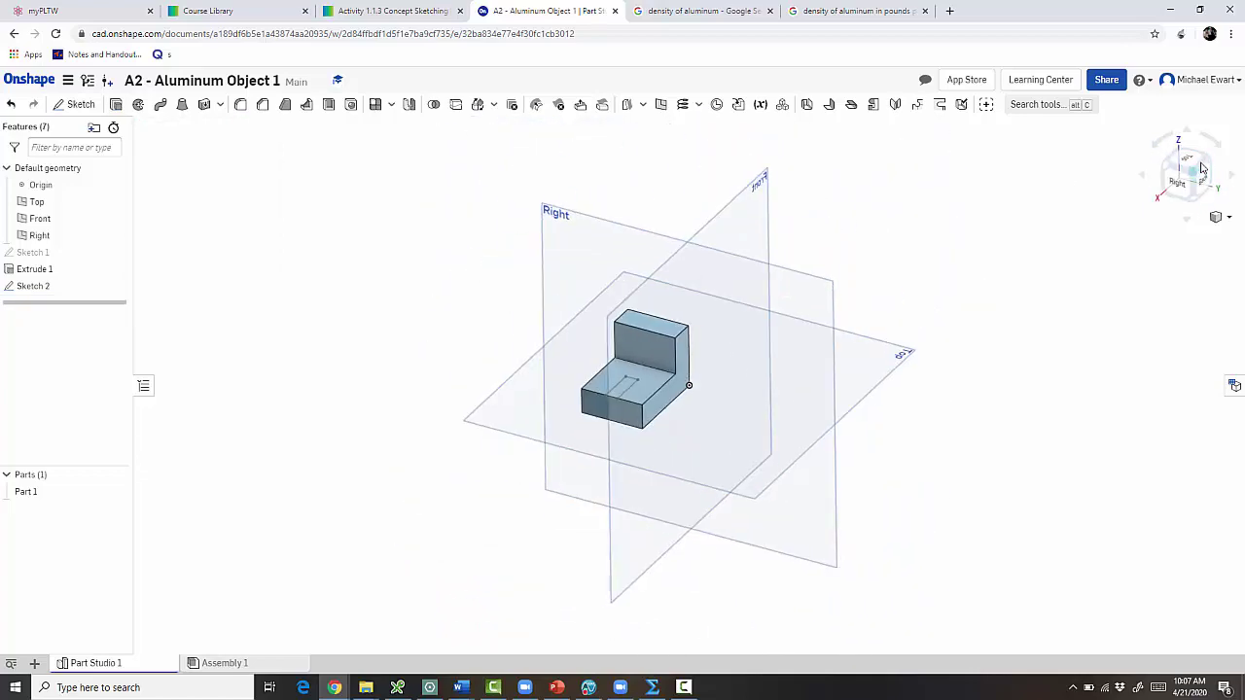
Extrude the slot rectangle as a Remove cut, Through all, to open the slot in the low step
{"action": "left_click", "coordinate": [1221, 217]}
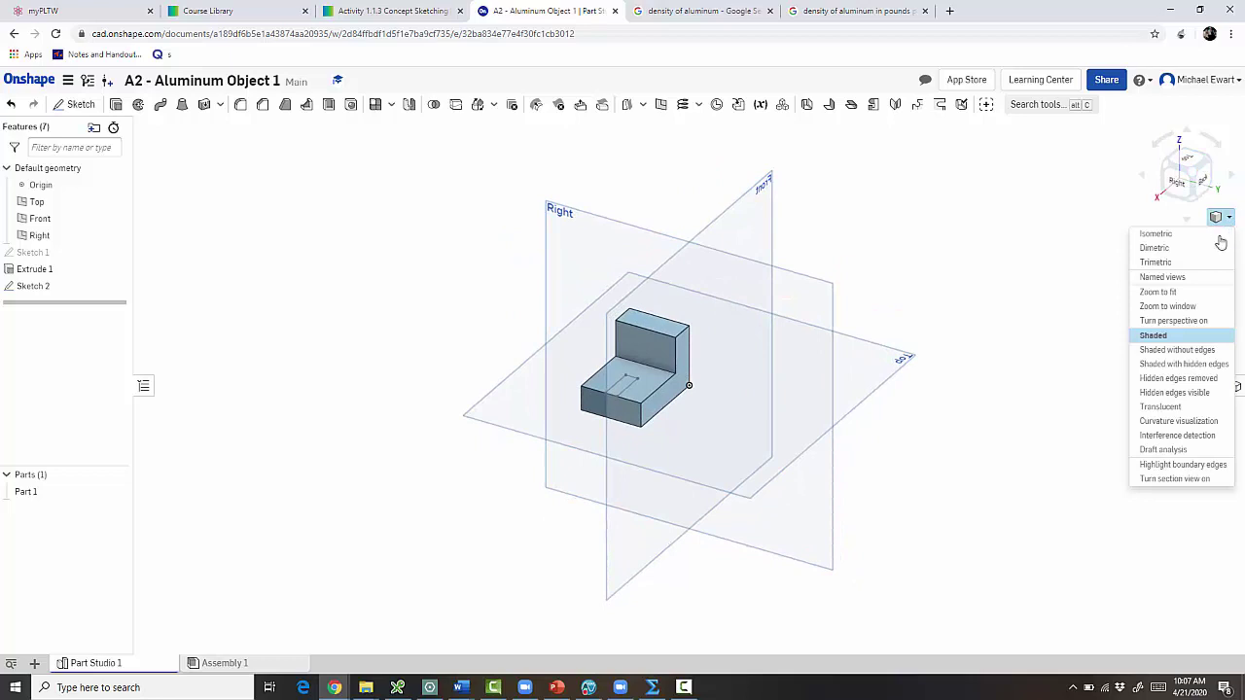
{"action": "left_click", "coordinate": [1175, 234]}
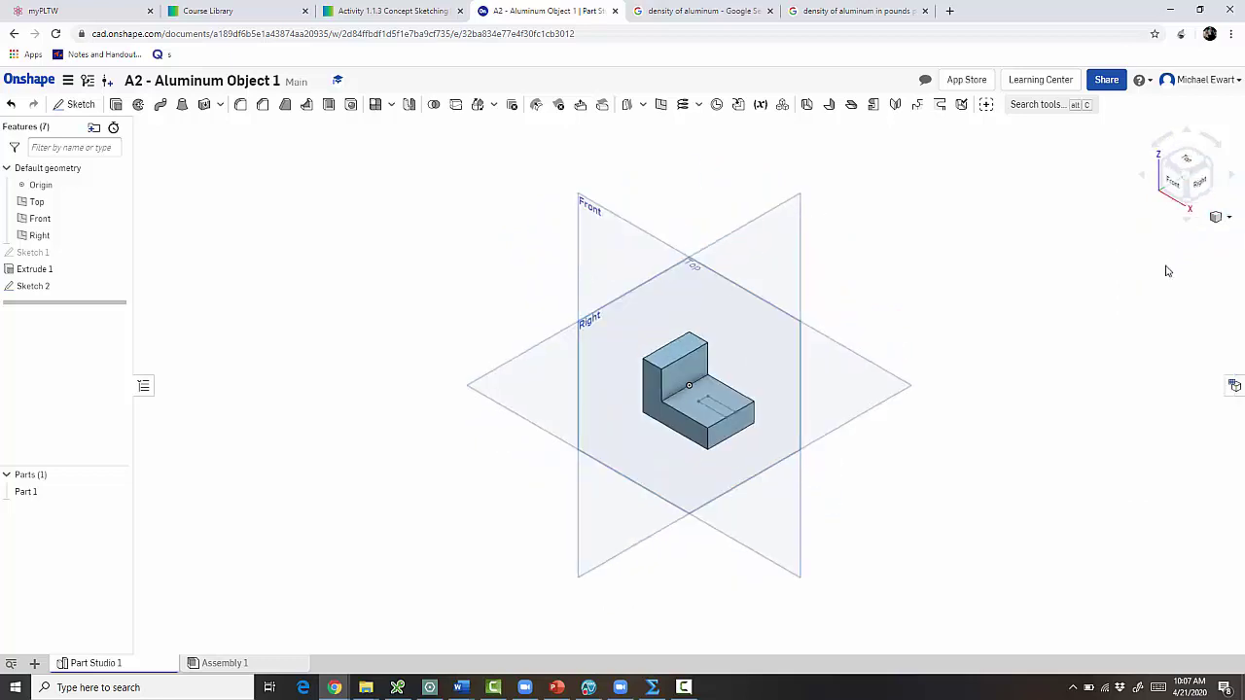
{"action": "left_click", "coordinate": [118, 106]}
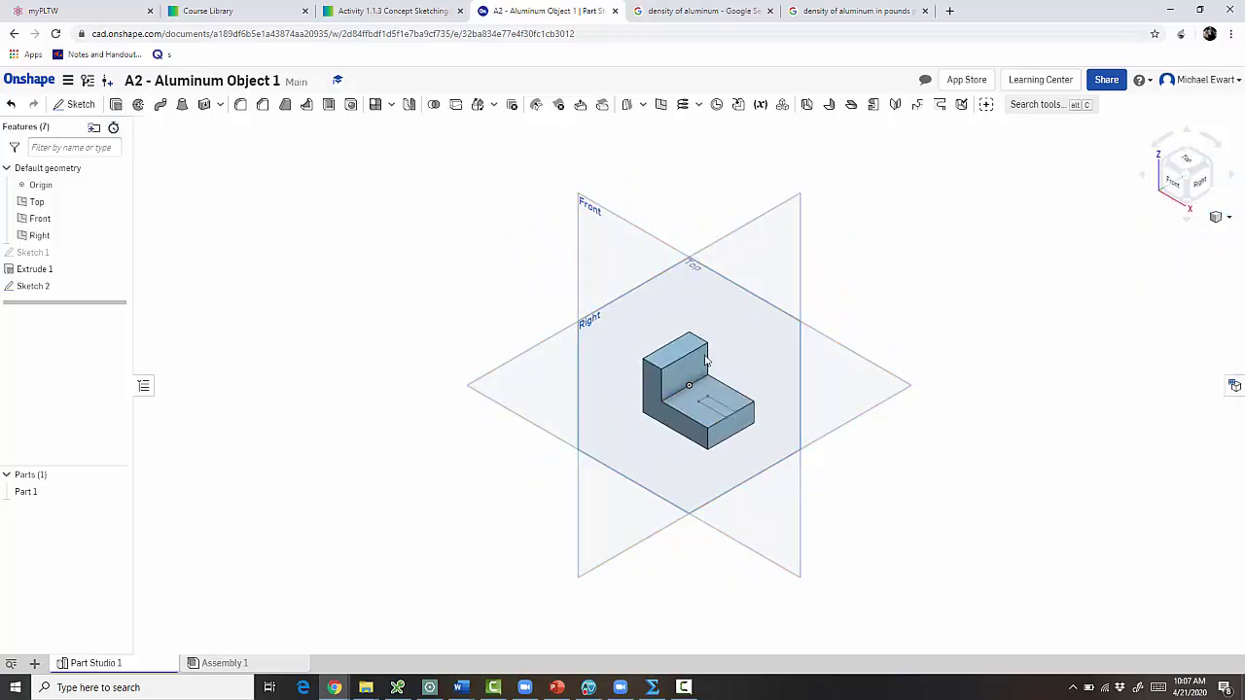
{"action": "left_click", "coordinate": [723, 413]}
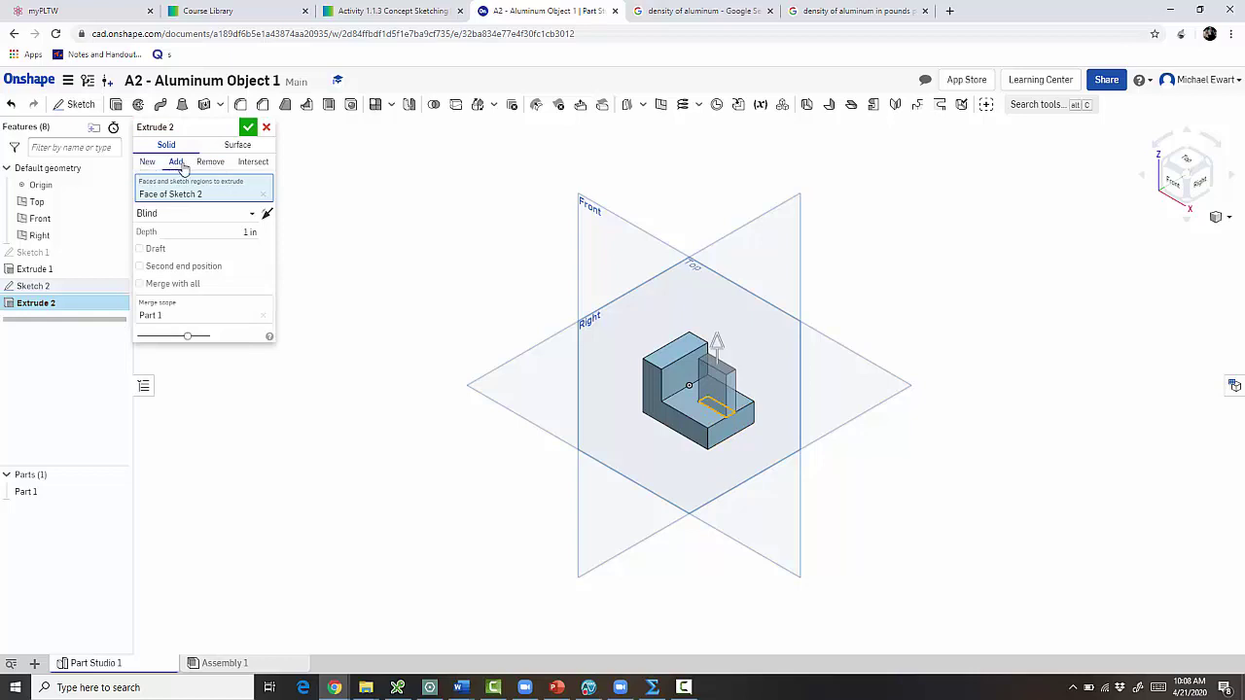
{"action": "left_click", "coordinate": [200, 162]}
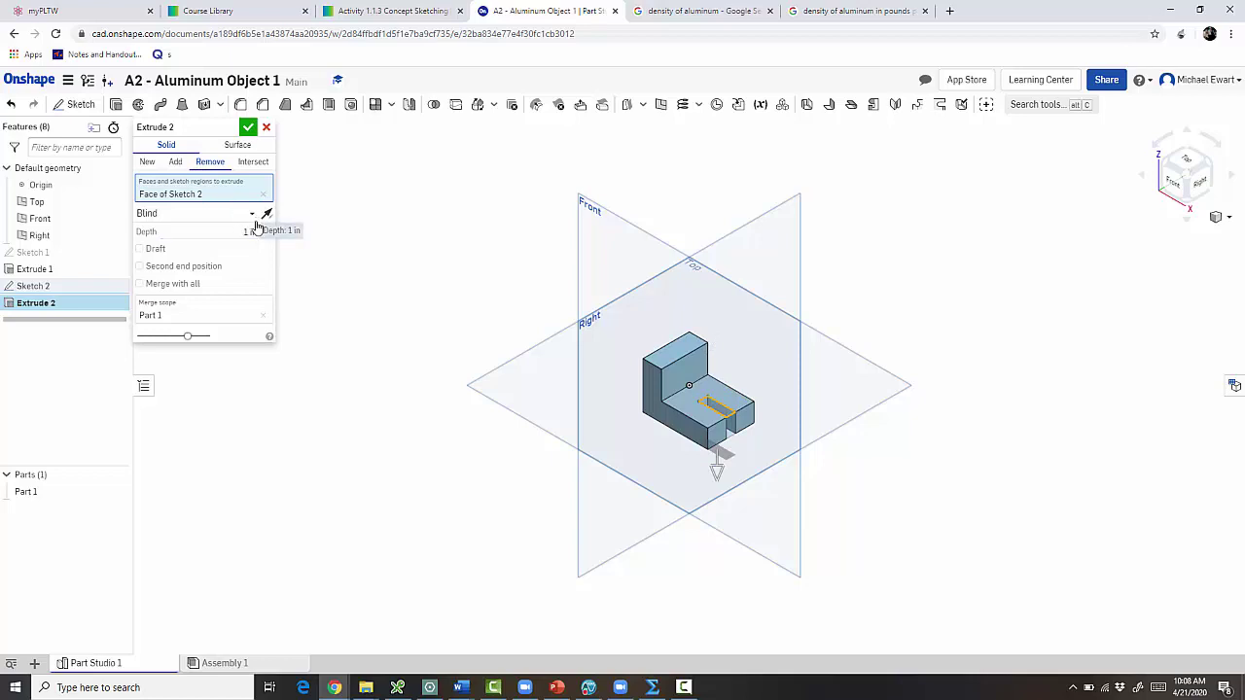
{"action": "left_click", "coordinate": [251, 215]}
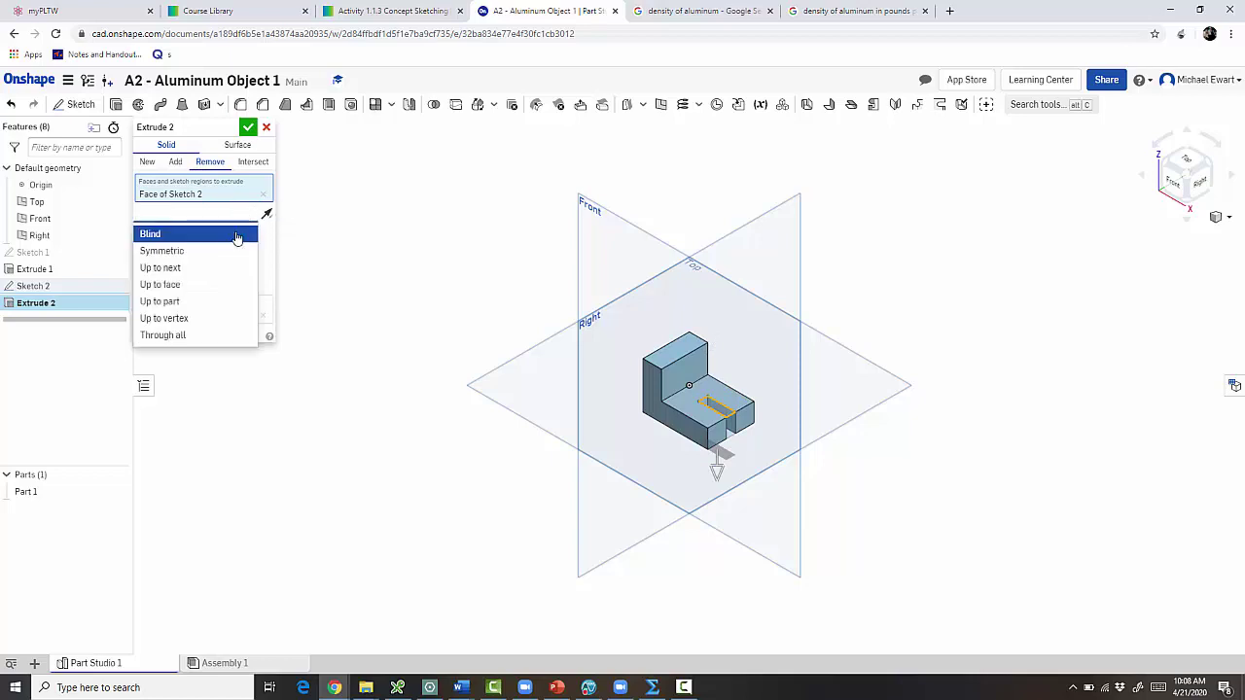
{"action": "left_click", "coordinate": [202, 335]}
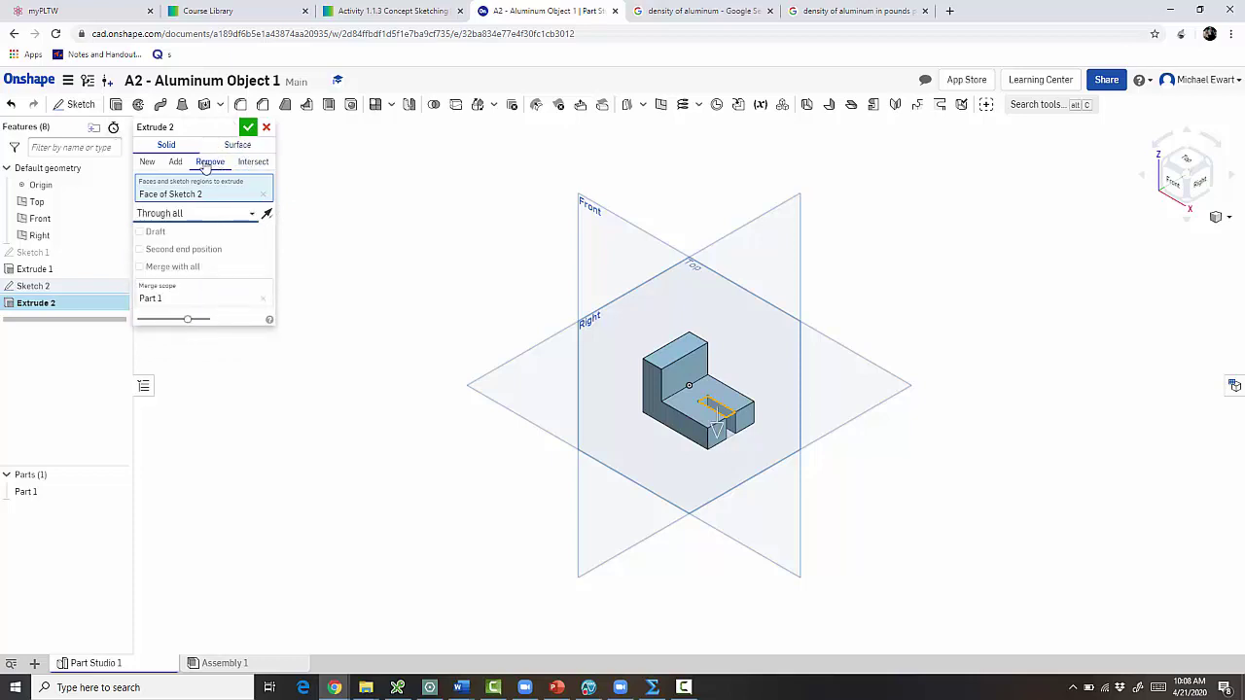
{"action": "left_click", "coordinate": [248, 127]}
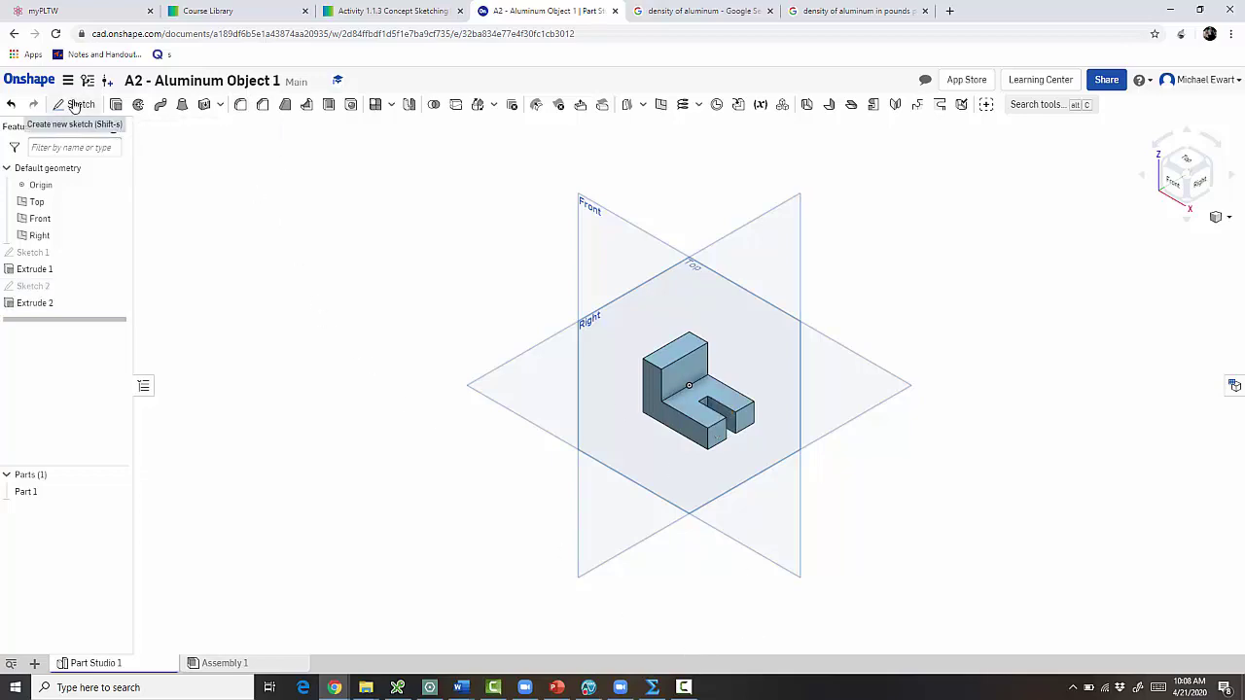
Consult the isometric drawing and sketch a notch rectangle about 0.62 in wide on the upright's inner face, starting at its upper edge
{"action": "key", "text": "alt+Tab"}
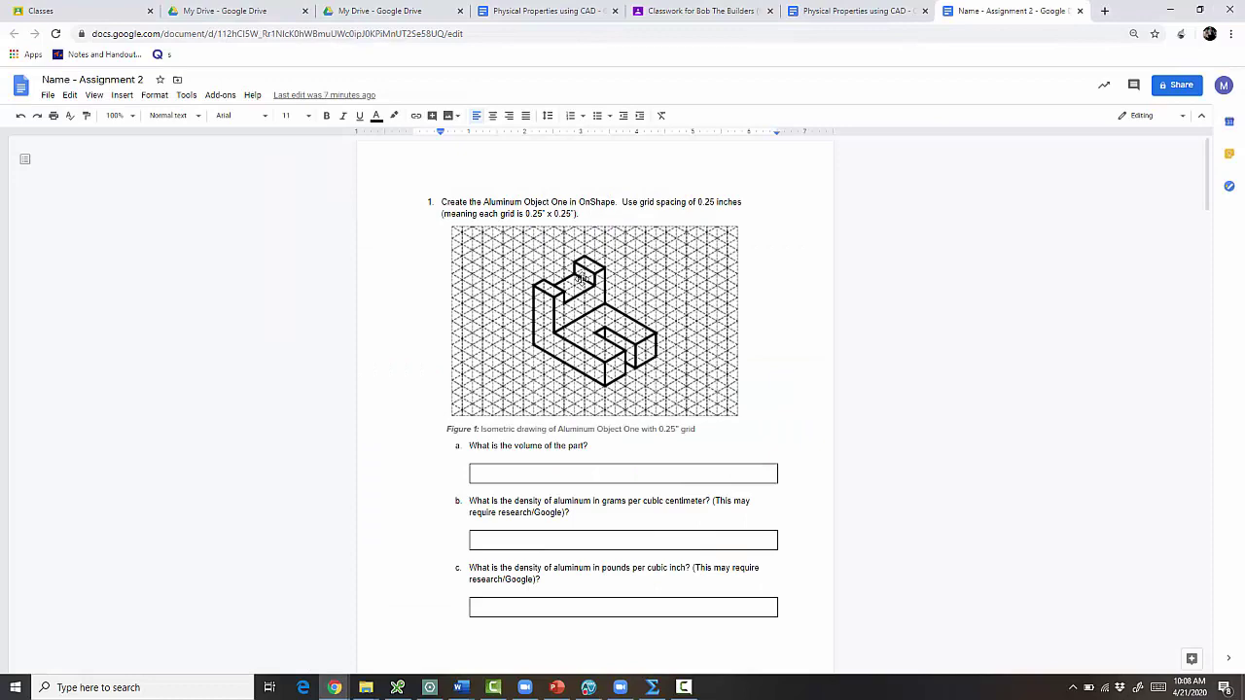
{"action": "key", "text": "alt+Tab"}
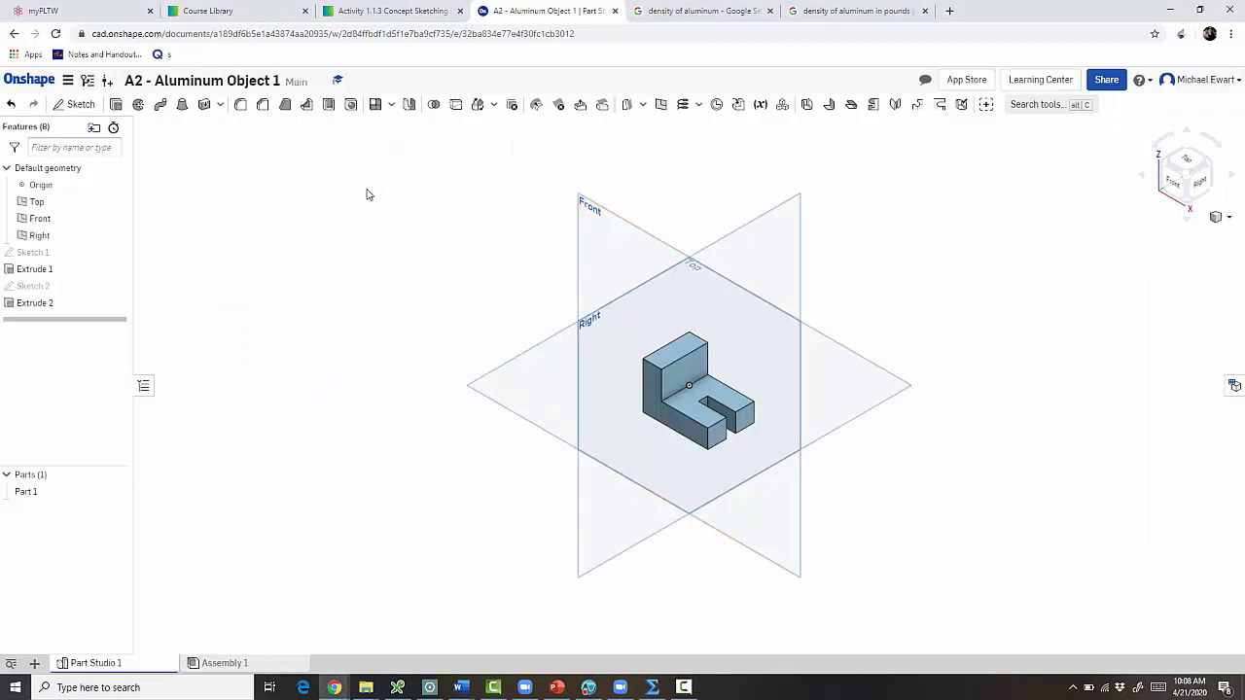
{"action": "left_click", "coordinate": [70, 105]}
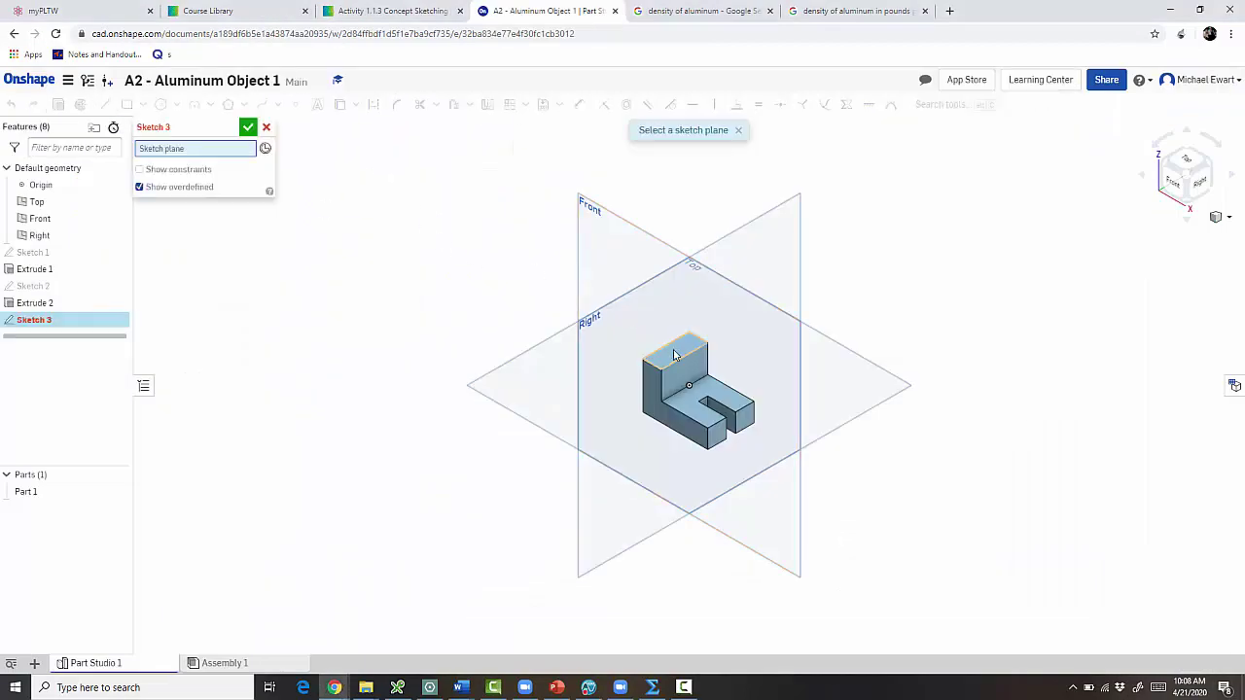
{"action": "left_click", "coordinate": [695, 372]}
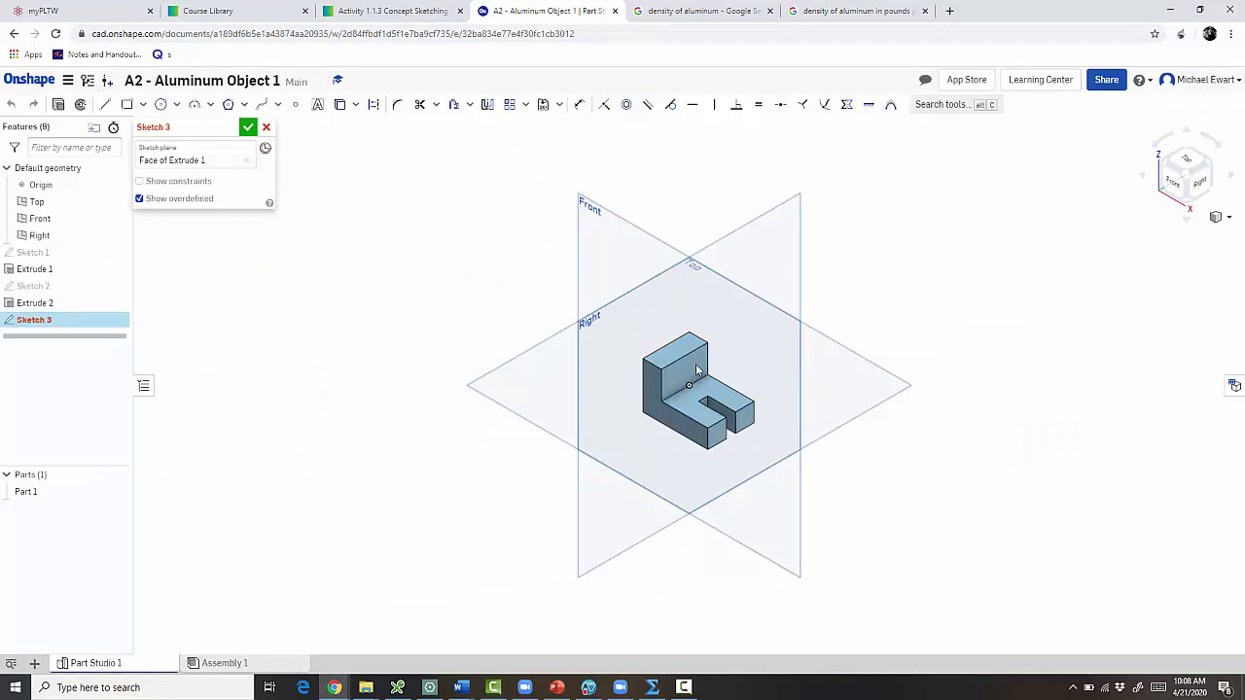
{"action": "left_click", "coordinate": [1199, 180]}
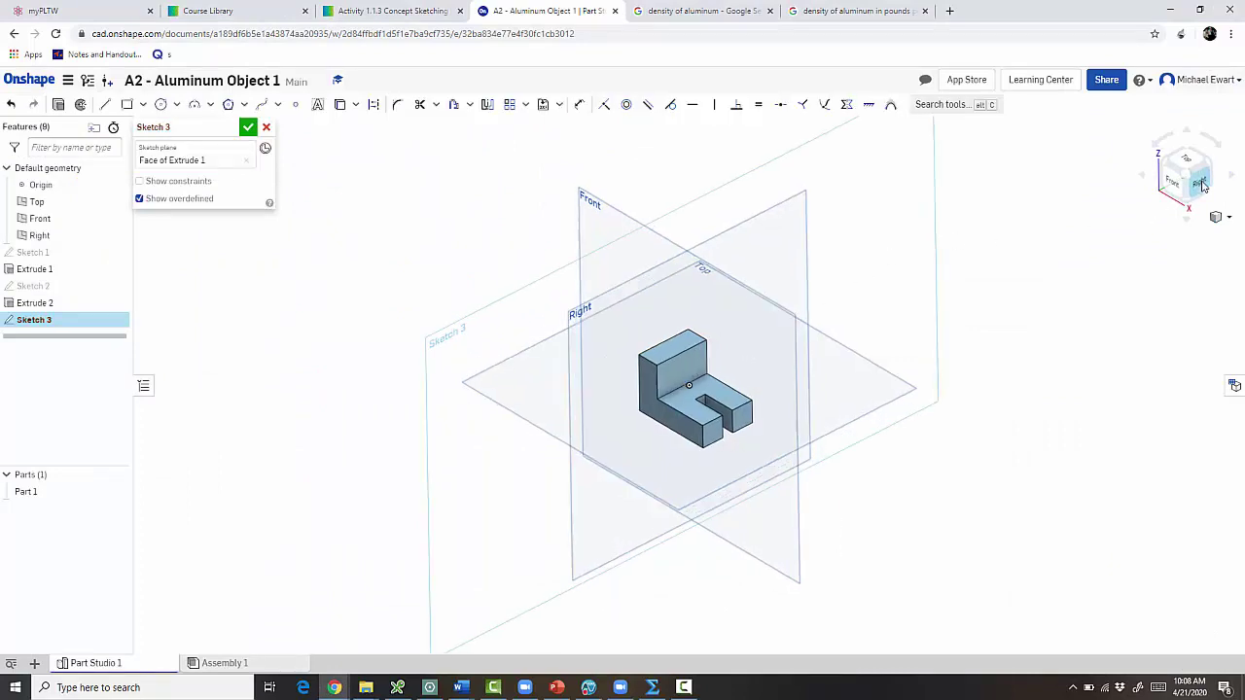
{"action": "left_click", "coordinate": [127, 104]}
{"action": "left_click", "coordinate": [611, 278]}
{"action": "left_click", "coordinate": [665, 300]}
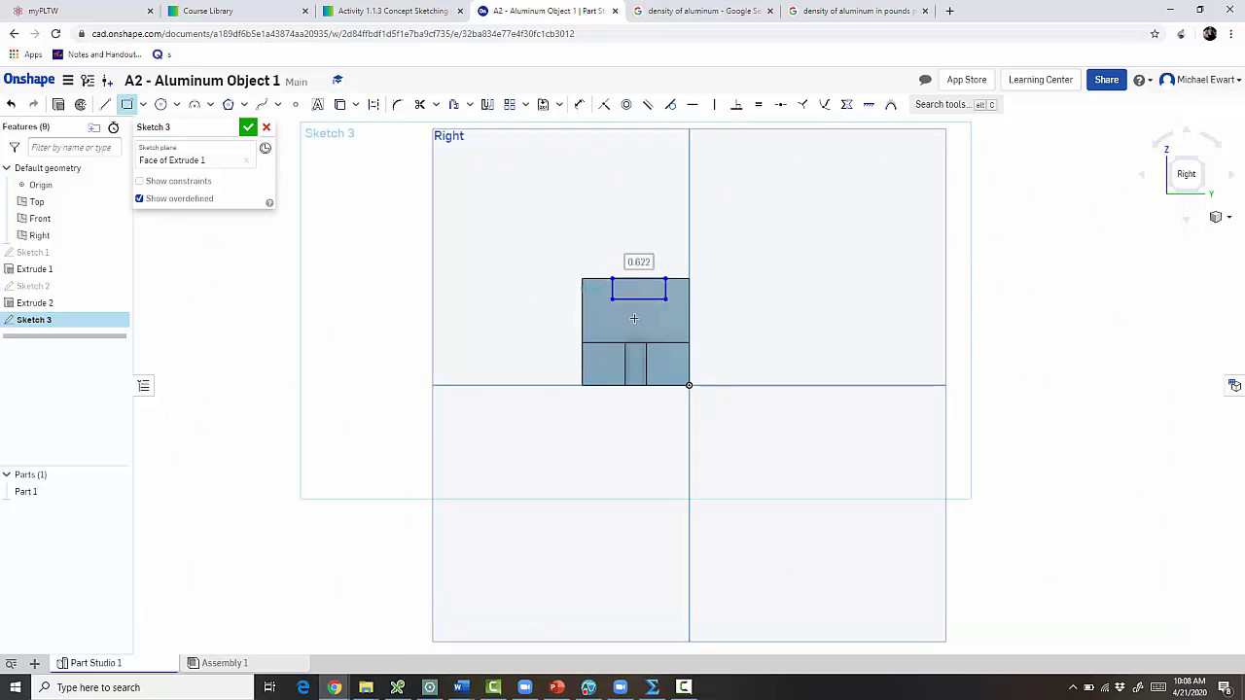
Dimension the notch rectangle to 0.75 in wide and 0.25 in deep
{"action": "key", "text": "u"}
{"action": "left_click", "coordinate": [633, 301]}
{"action": "left_click", "coordinate": [633, 315]}
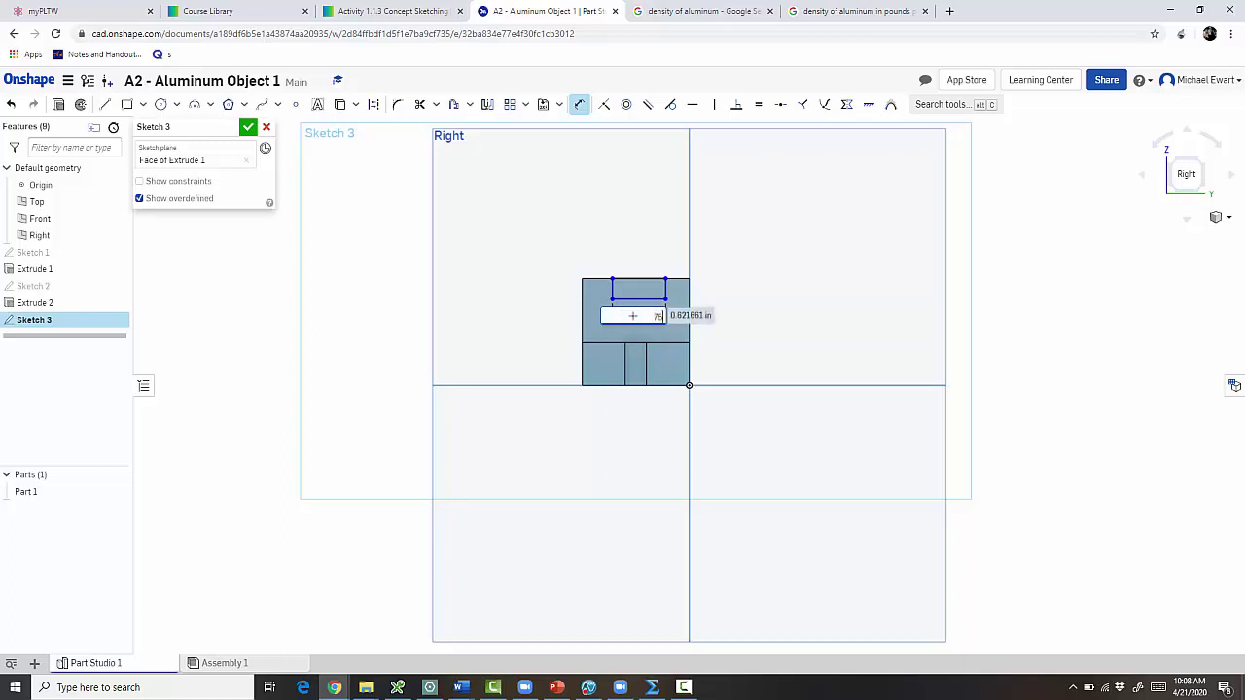
{"action": "type", "text": ".75"}
{"action": "key", "text": "Return"}
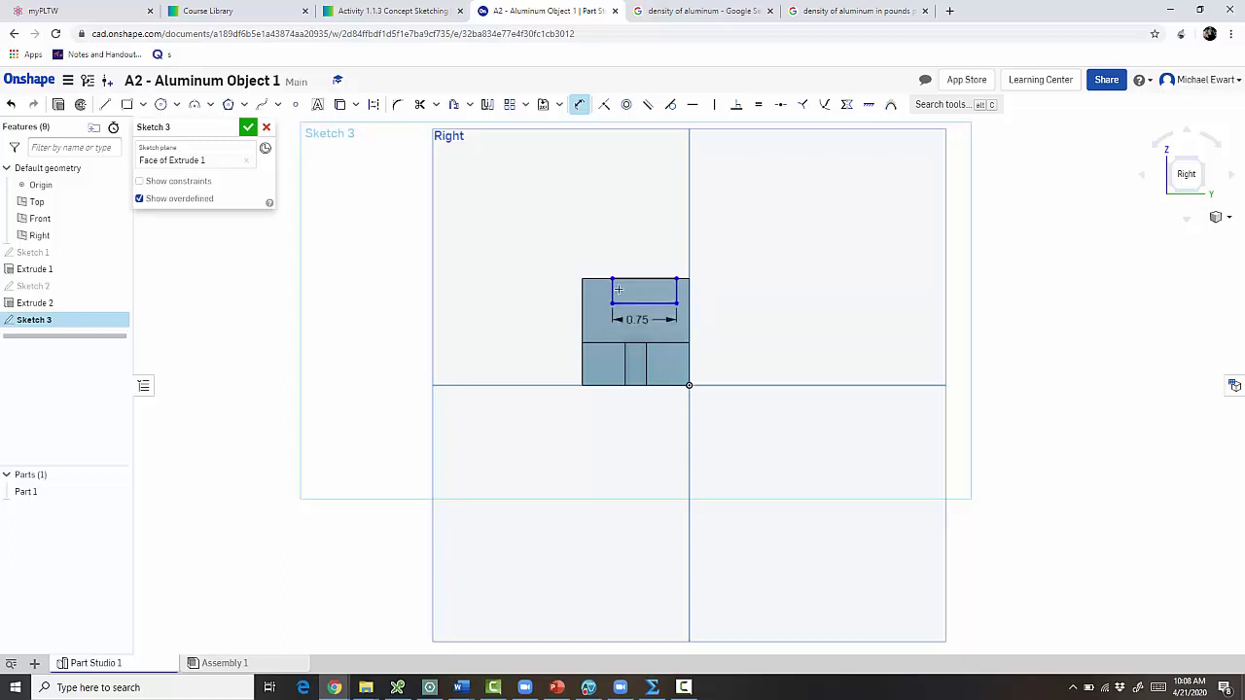
{"action": "left_click", "coordinate": [612, 289]}
{"action": "left_click", "coordinate": [600, 292]}
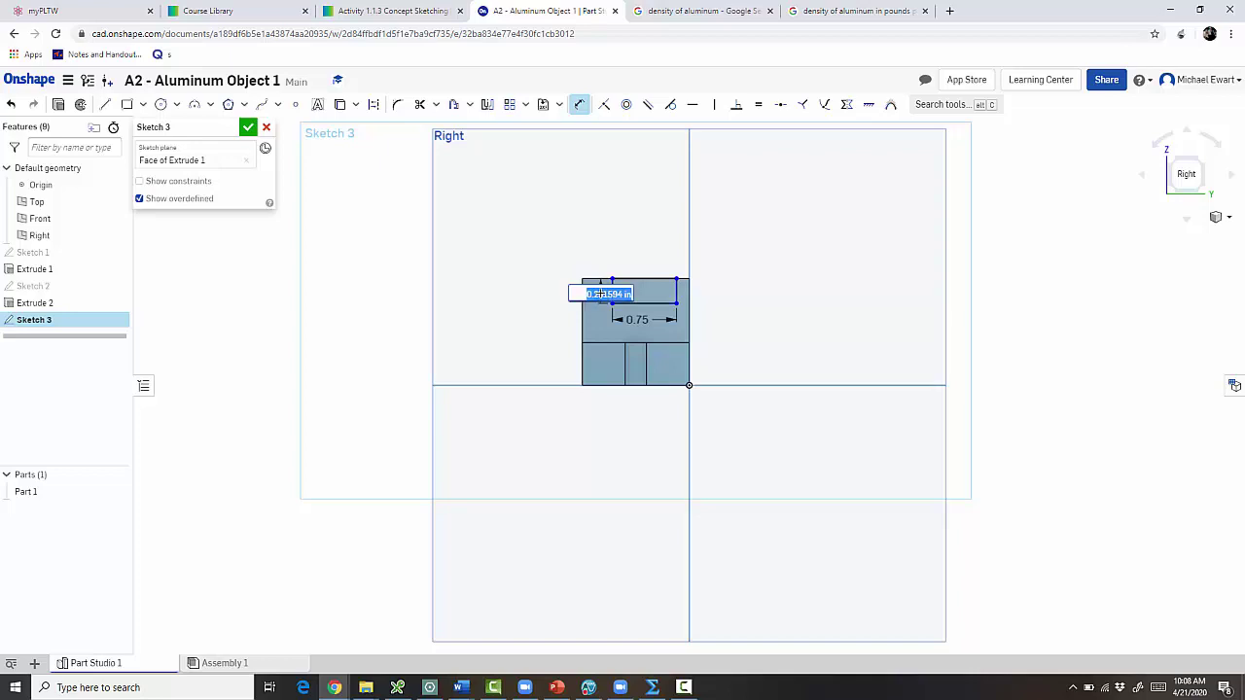
{"action": "type", "text": ".25"}
{"action": "key", "text": "Return"}
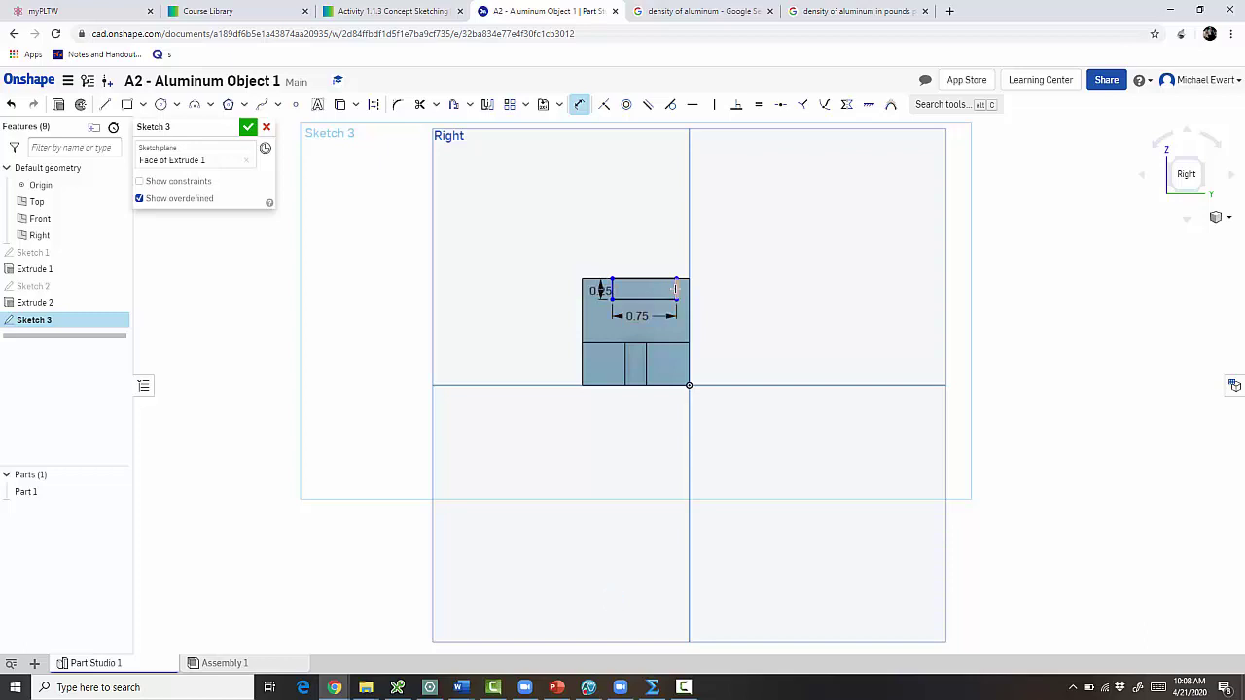
Dimension the notch rectangle 0.25 in from the upright's rear vertical edge and finish the sketch
{"action": "left_click", "coordinate": [678, 289]}
{"action": "left_click", "coordinate": [689, 285]}
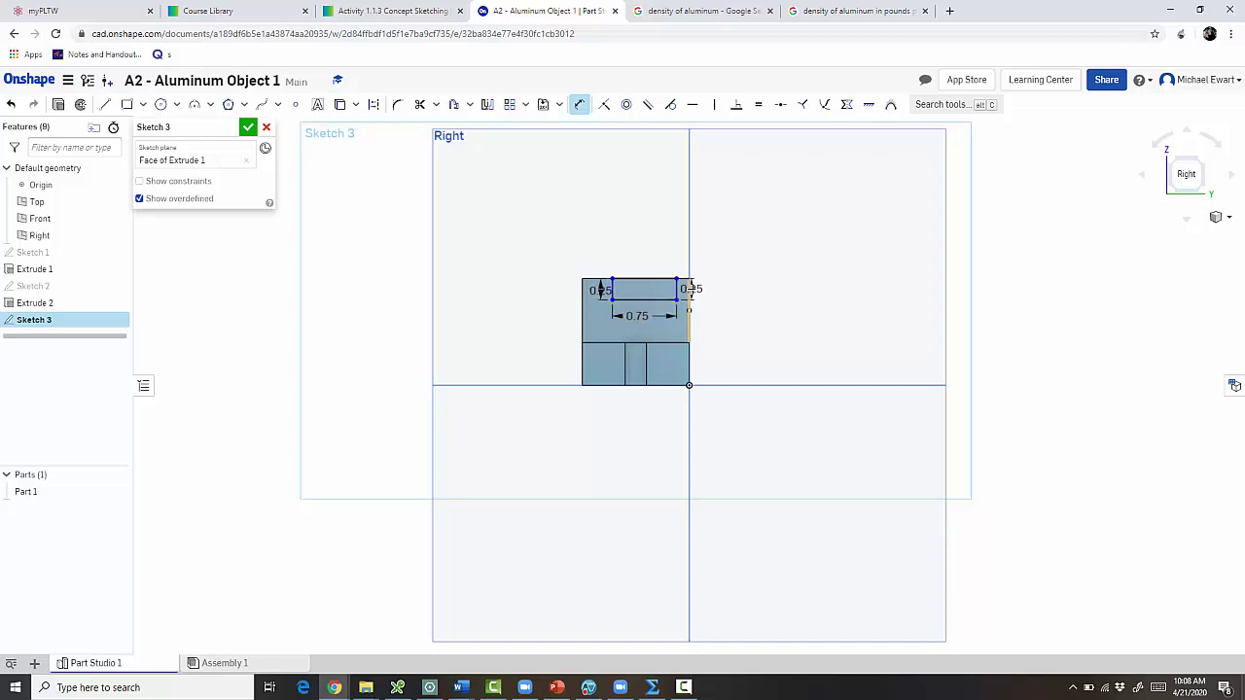
{"action": "left_click", "coordinate": [696, 255]}
{"action": "type", "text": "25"}
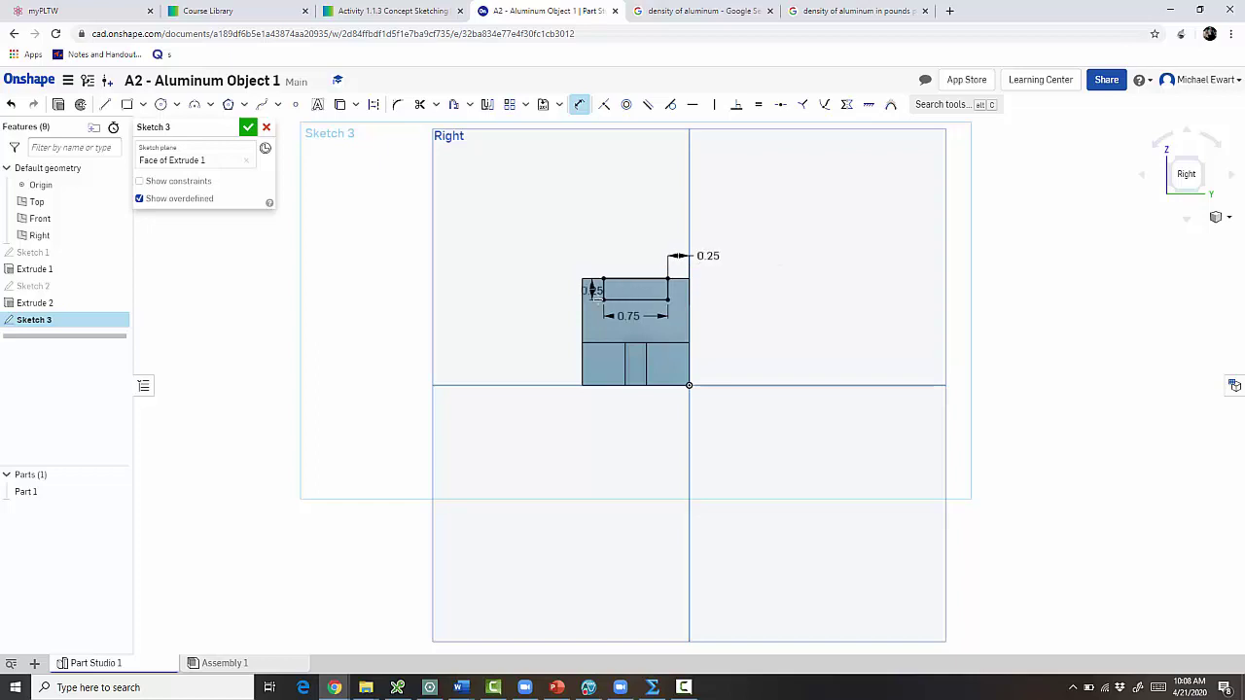
{"action": "left_click", "coordinate": [248, 127]}
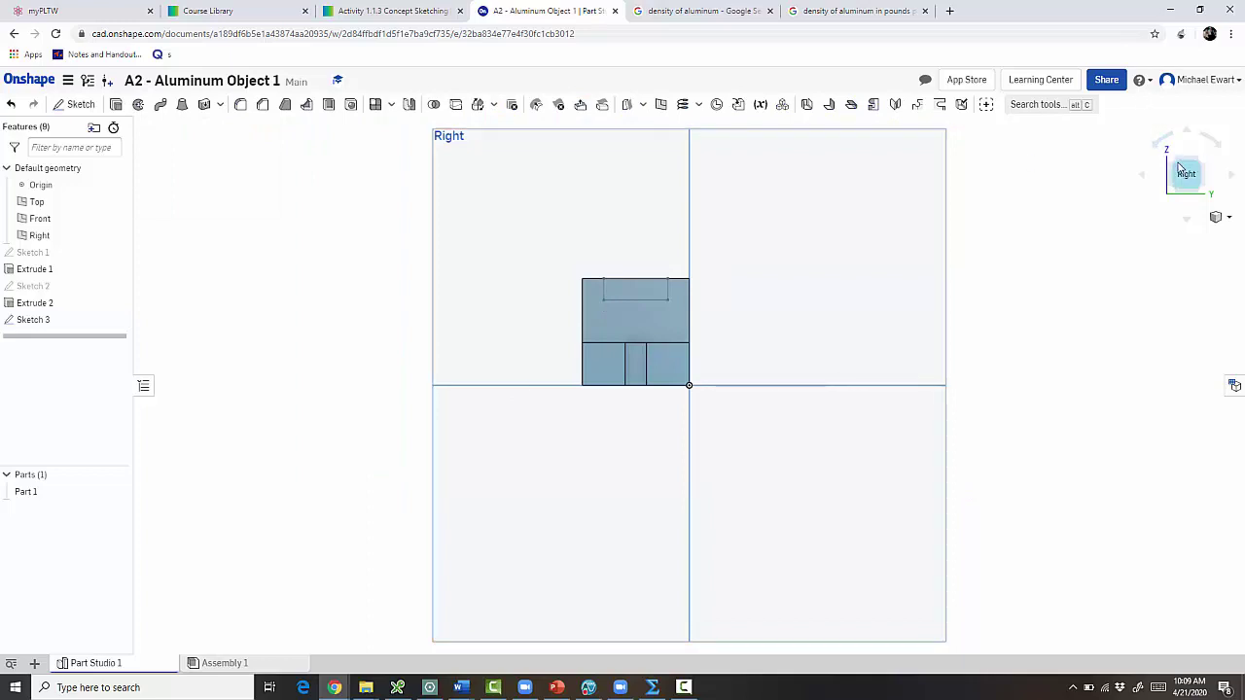
Extrude the notch rectangle as a Blind Remove cut 1 in deep to open the notch in the upright
{"action": "left_click", "coordinate": [1176, 165]}
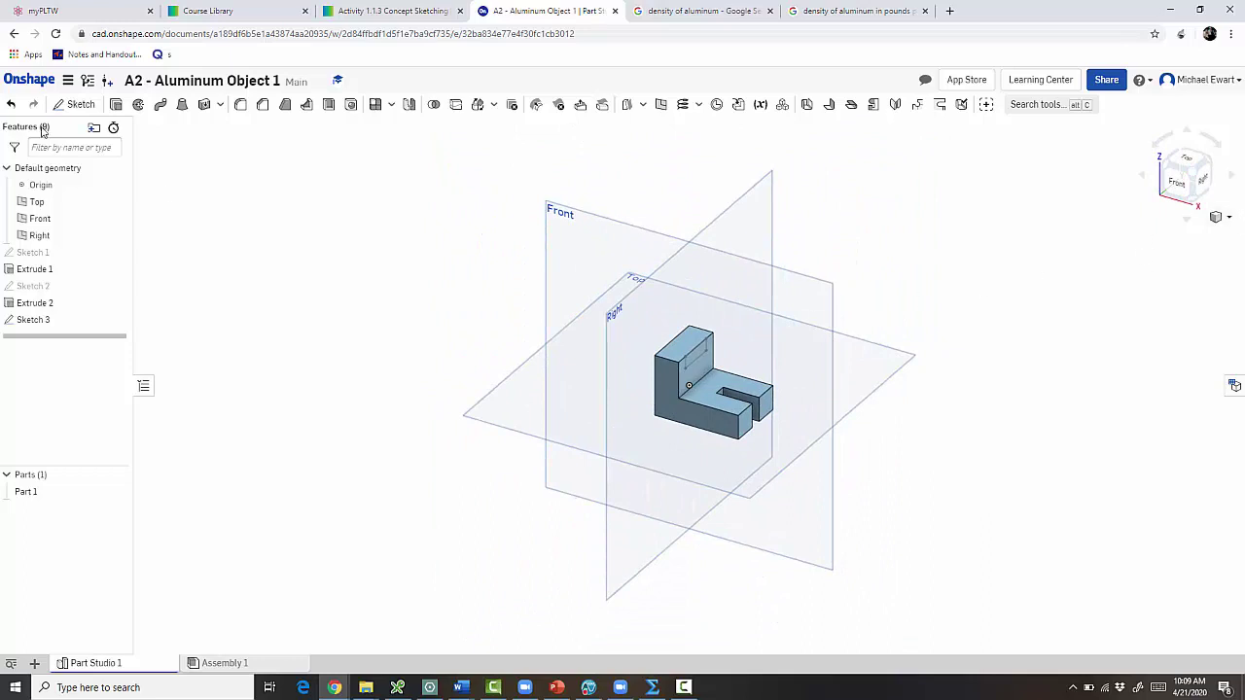
{"action": "left_click", "coordinate": [115, 105]}
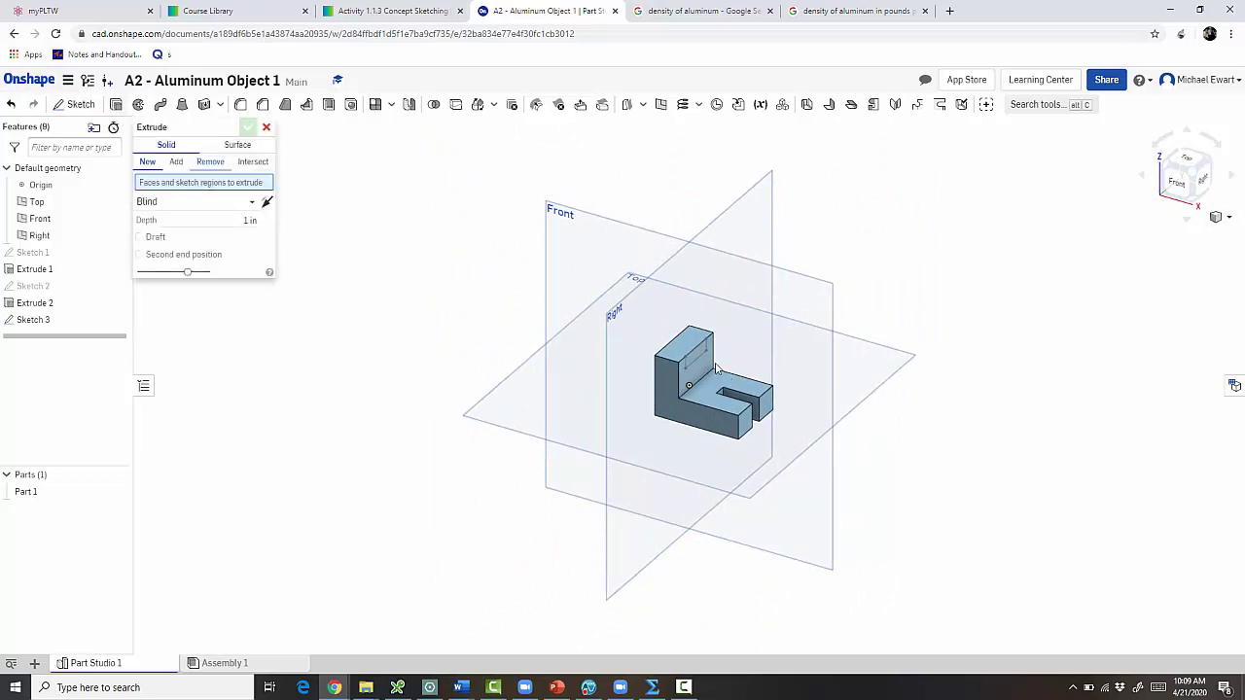
{"action": "left_click", "coordinate": [698, 361]}
{"action": "left_click", "coordinate": [176, 162]}
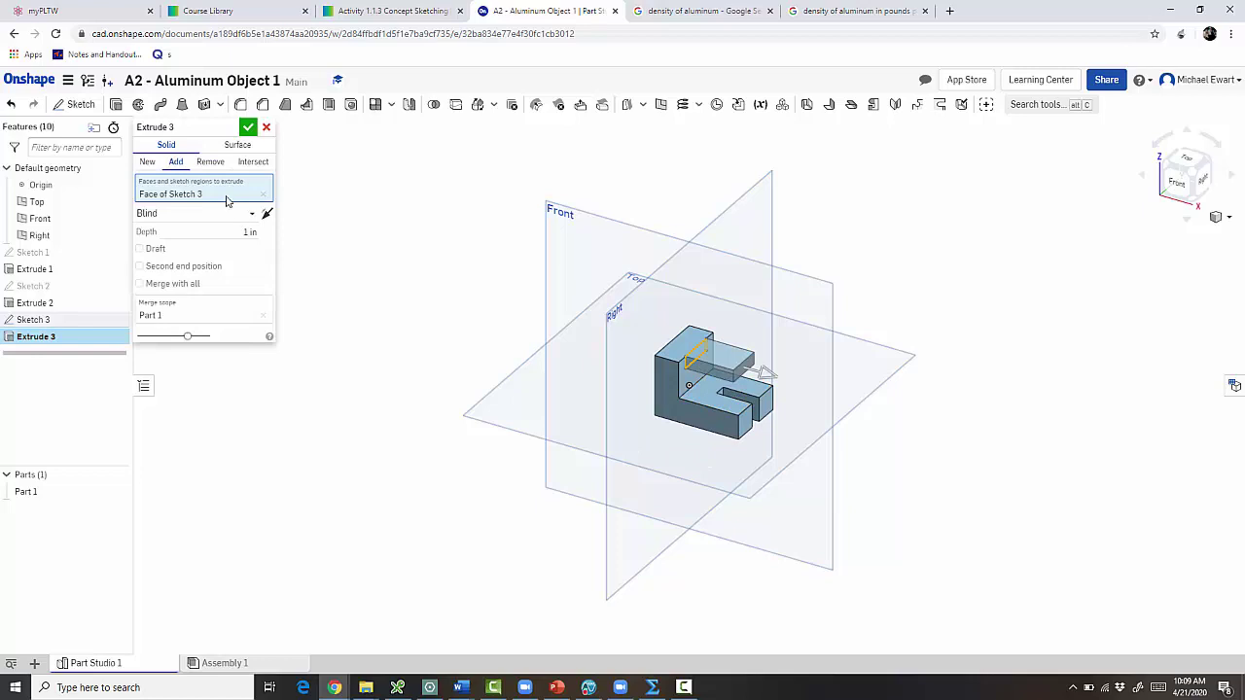
{"action": "left_click", "coordinate": [211, 167]}
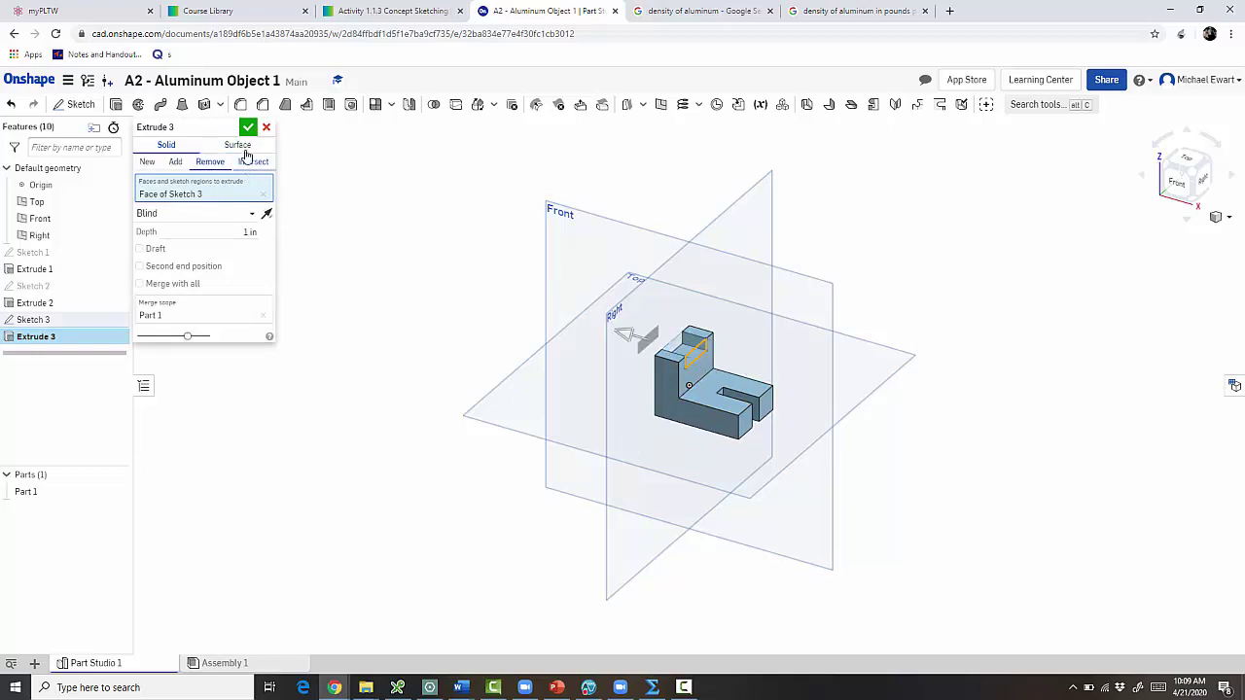
{"action": "left_click", "coordinate": [251, 130]}
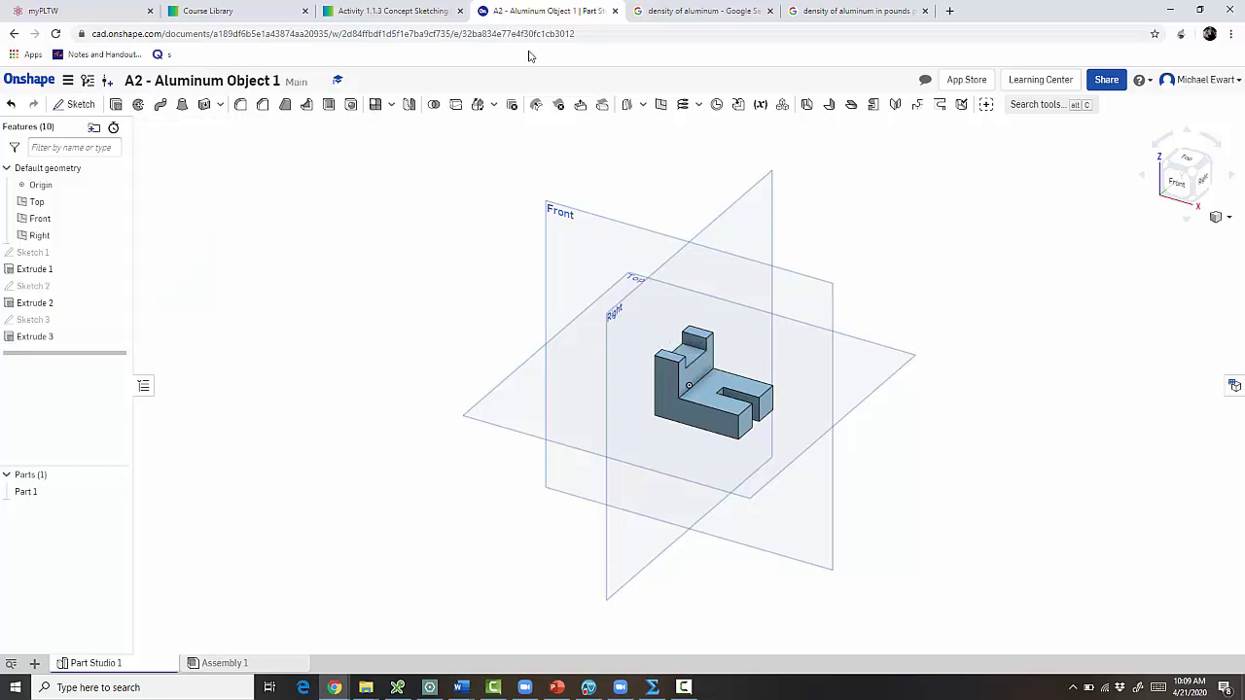
Check the assignment's volume question and read the volume of Part 1 from its mass properties
{"action": "key", "text": "alt+Tab"}
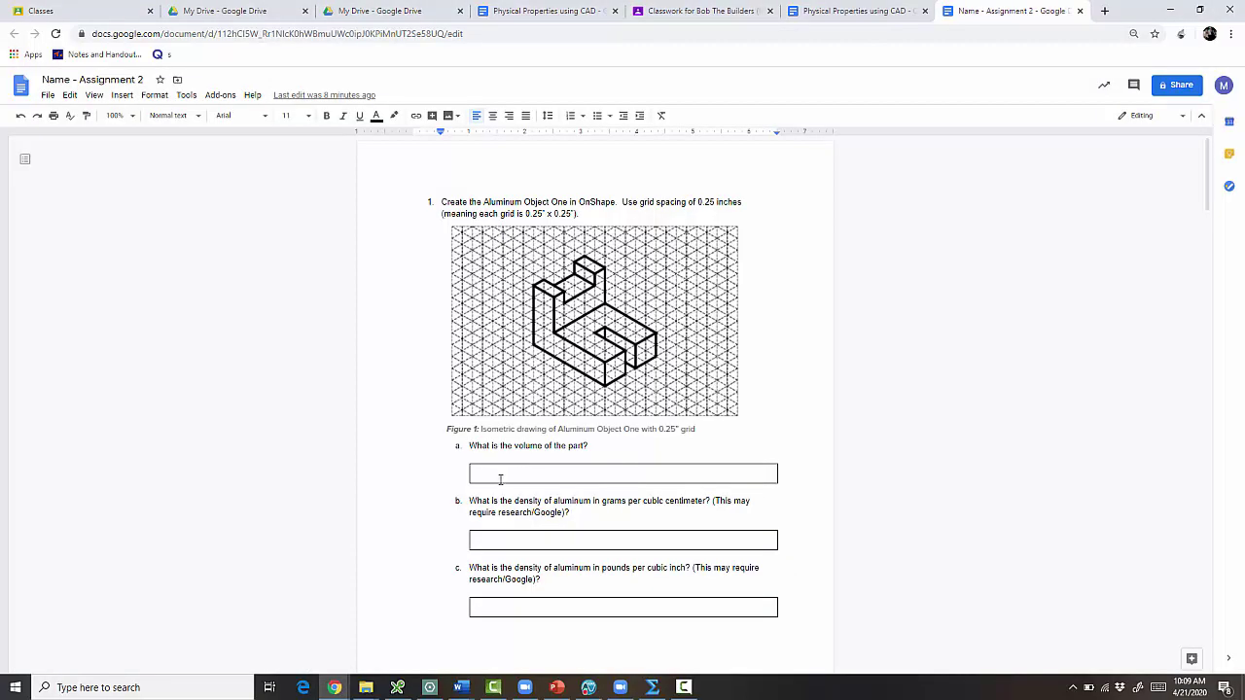
{"action": "key", "text": "alt+Tab"}
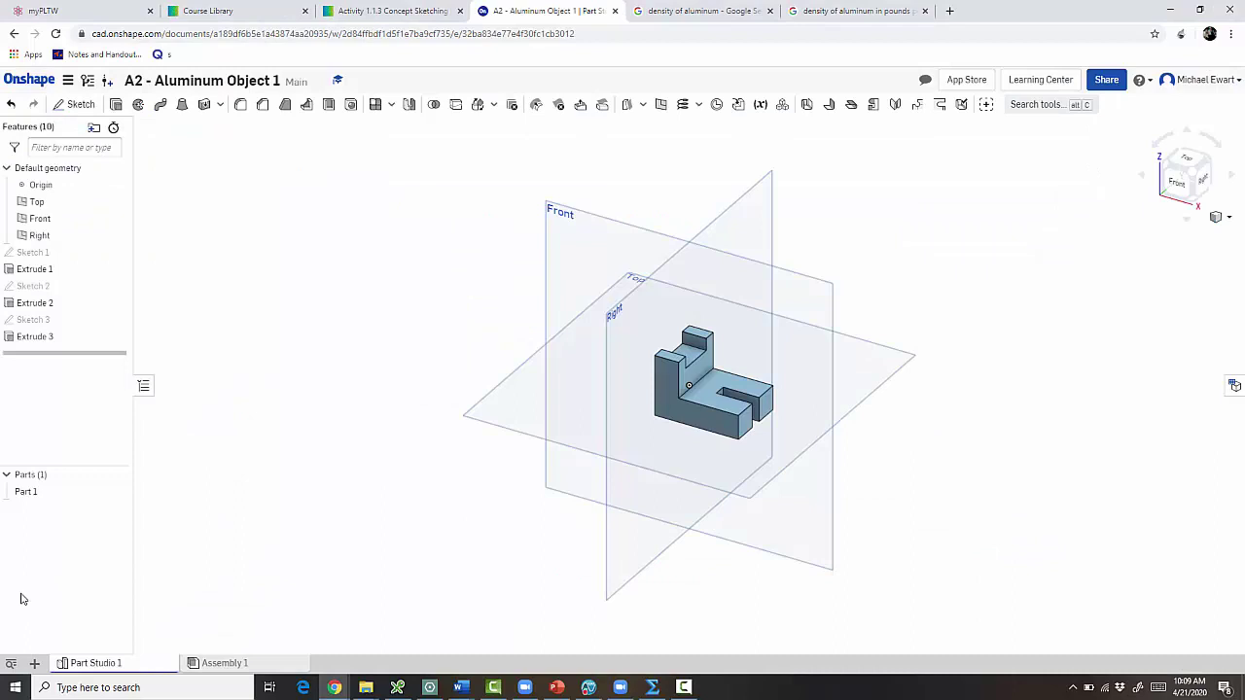
{"action": "left_click", "coordinate": [28, 492]}
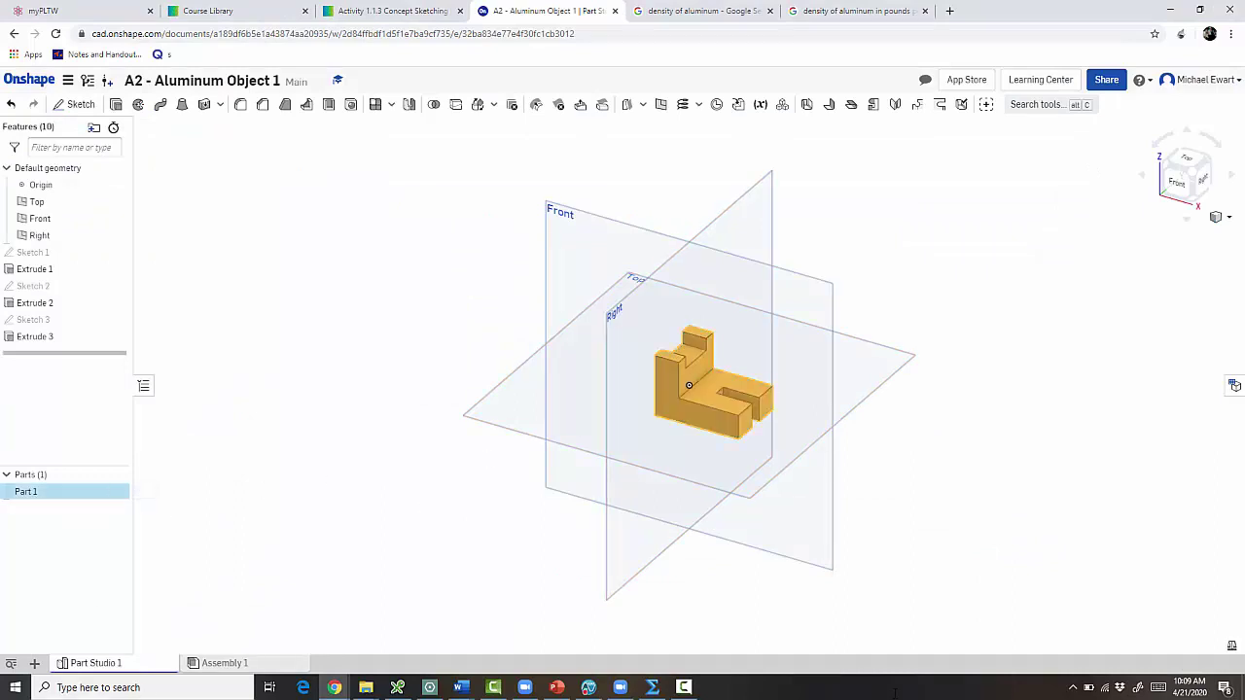
{"action": "left_click", "coordinate": [1233, 649]}
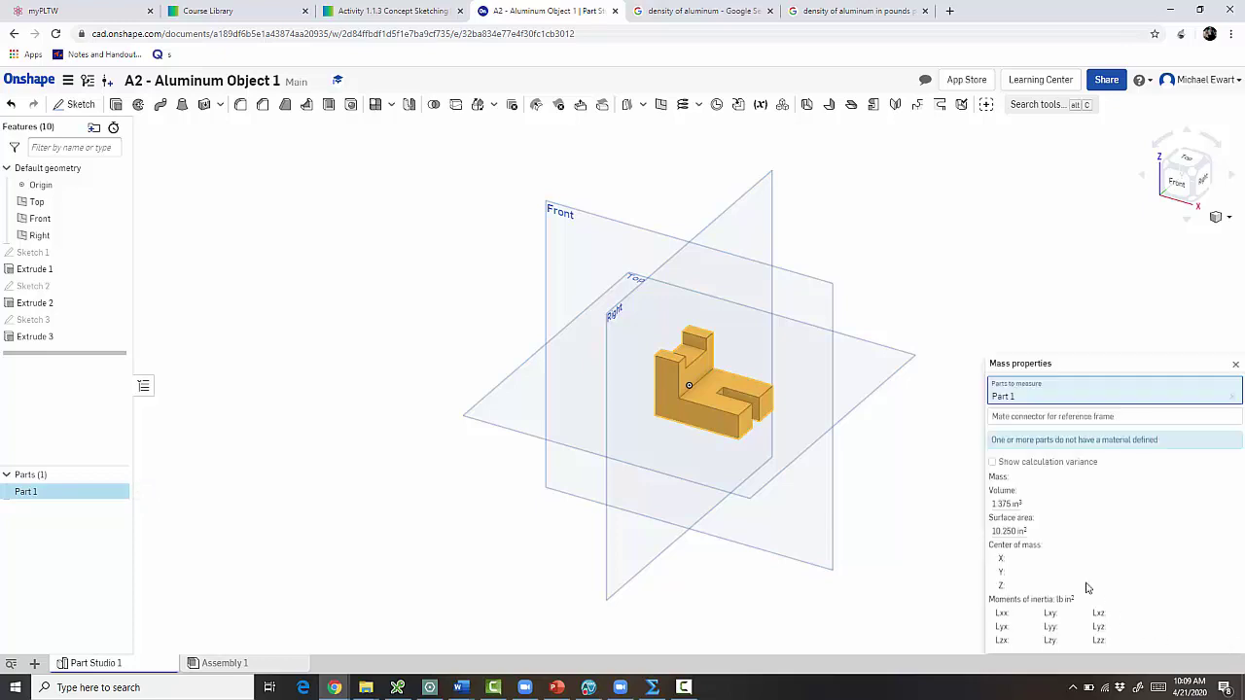
{"action": "mouse_move", "coordinate": [1003, 504]}
Switch to the Assignment 2 document and answer the part a volume question with "1.375 cubic inches"
{"action": "key", "text": "alt+Tab"}
{"action": "left_click", "coordinate": [504, 475]}
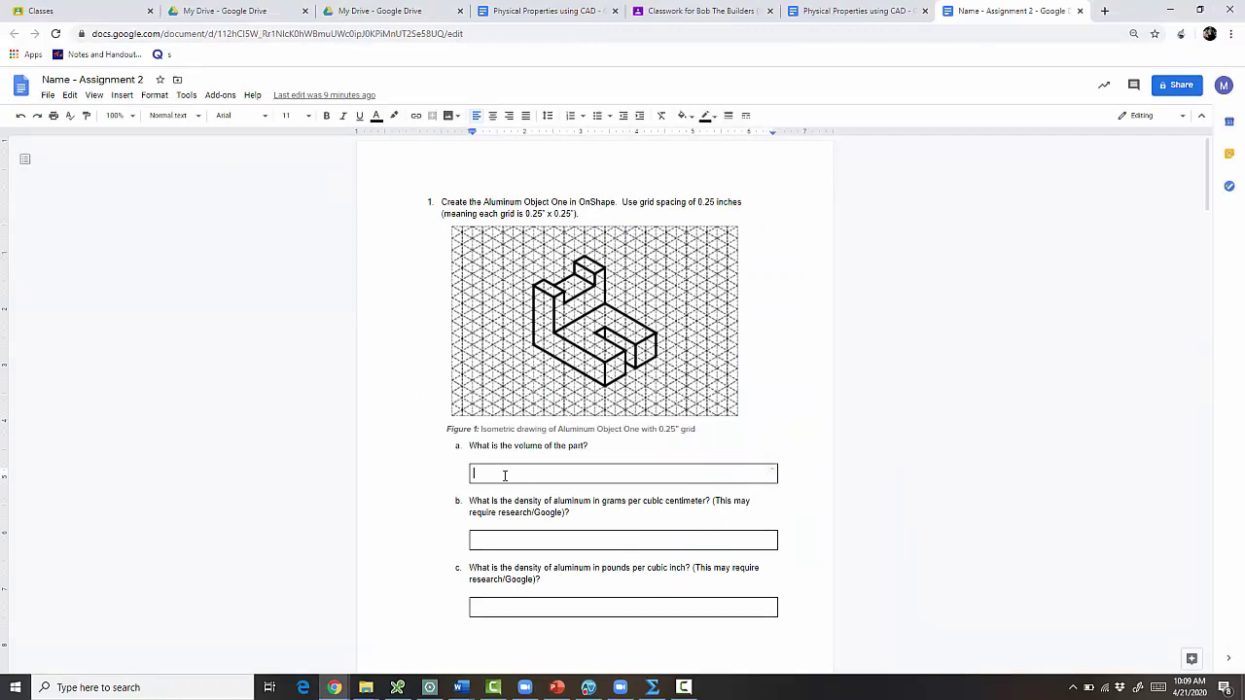
{"action": "type", "text": "1.375"}
{"action": "type", "text": " in"}
{"action": "key", "text": "BackSpace"}
{"action": "key", "text": "BackSpace"}
{"action": "key", "text": "ctrl+period"}
{"action": "type", "text": "375 c"}
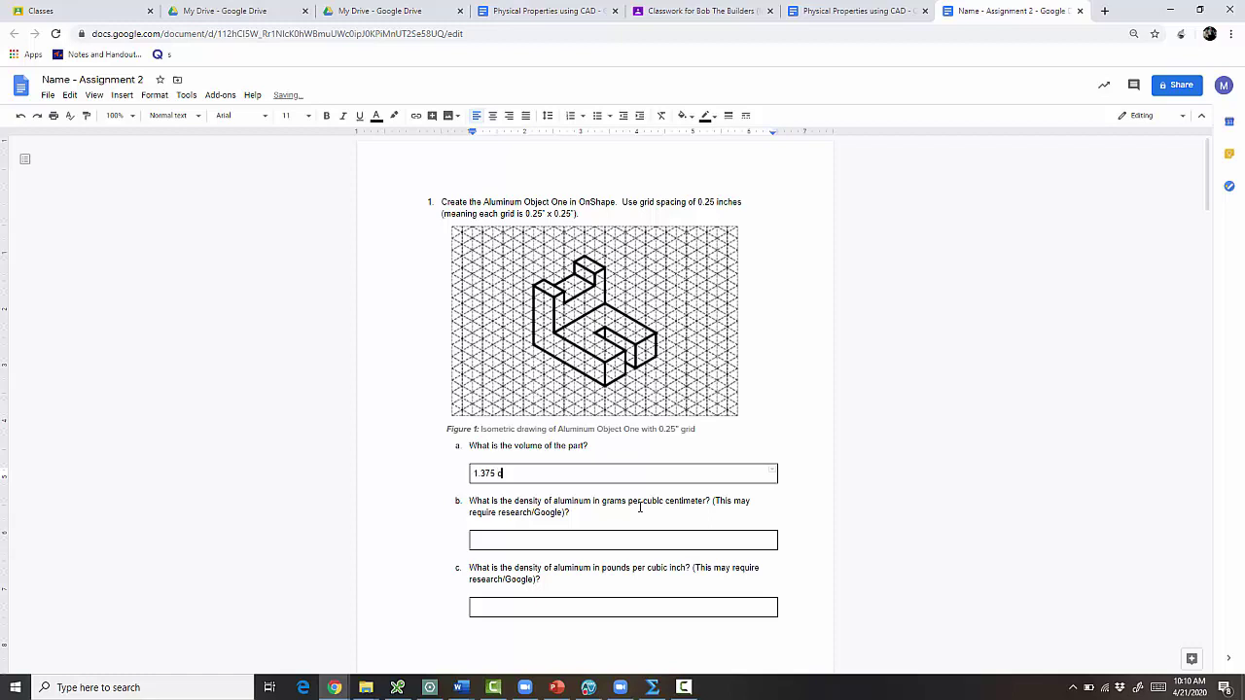
{"action": "type", "text": "ubic inches"}
Search Google for "density of aluminum" in a new browser tab
{"action": "key", "text": "ctrl+t"}
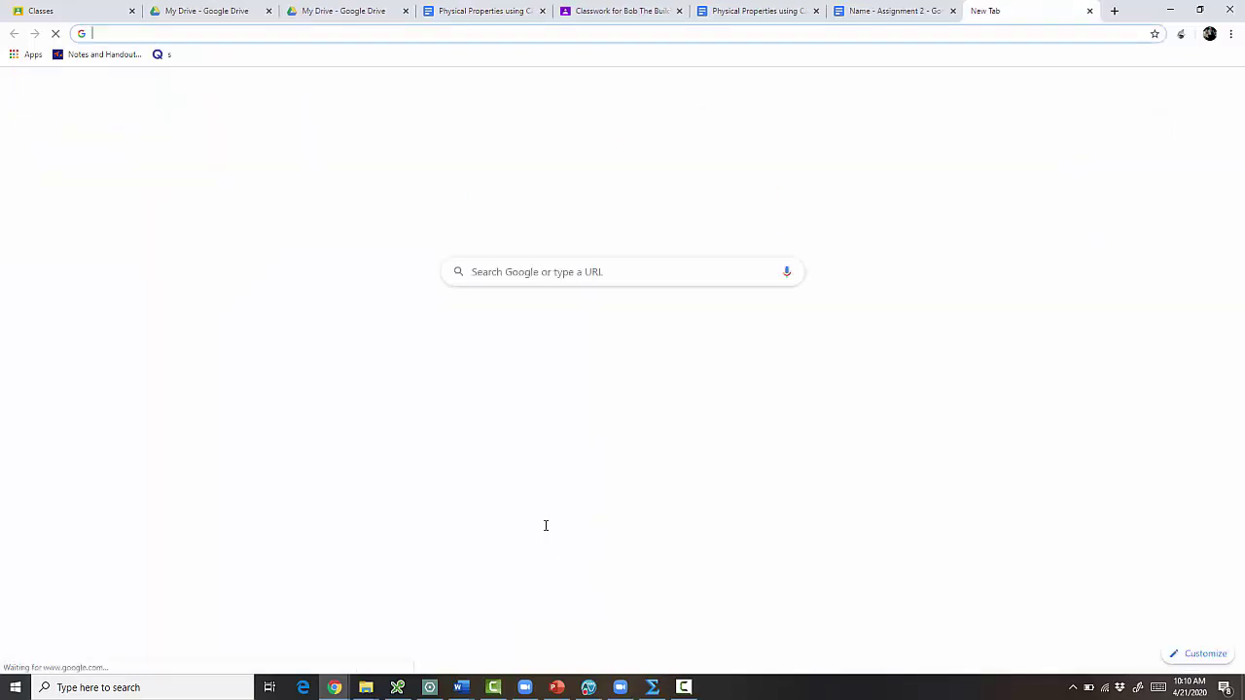
{"action": "type", "text": "dens"}
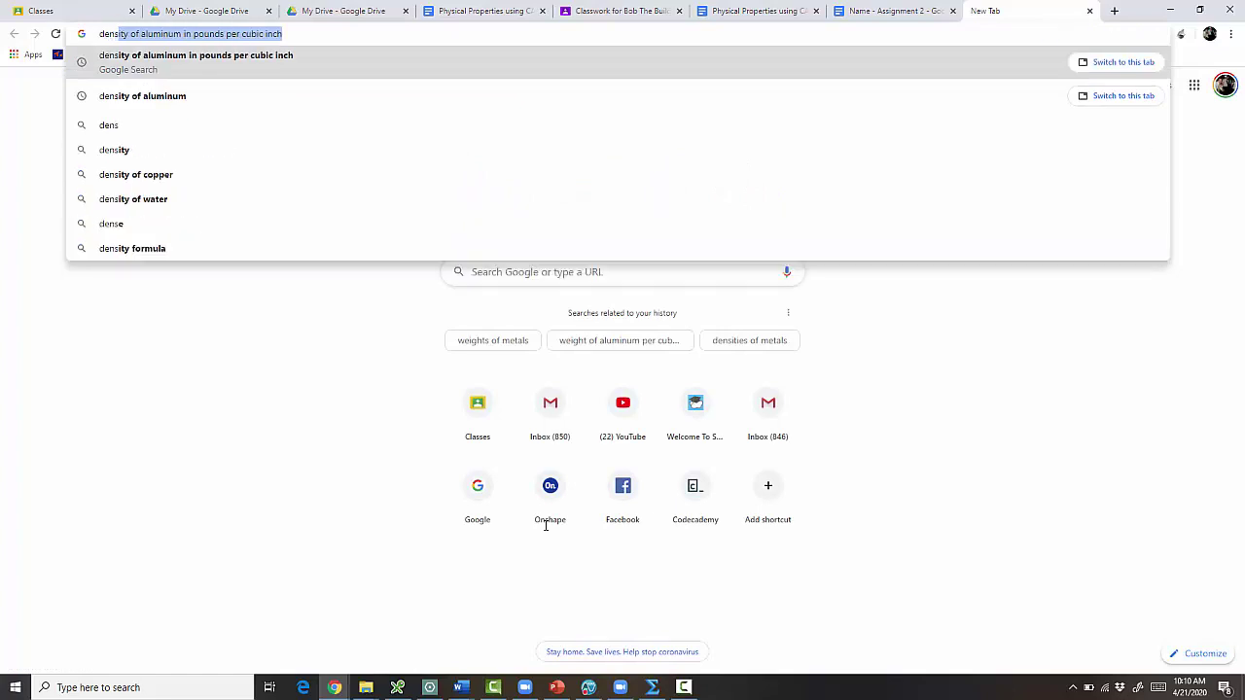
{"action": "key", "text": "BackSpace"}
{"action": "type", "text": "sit"}
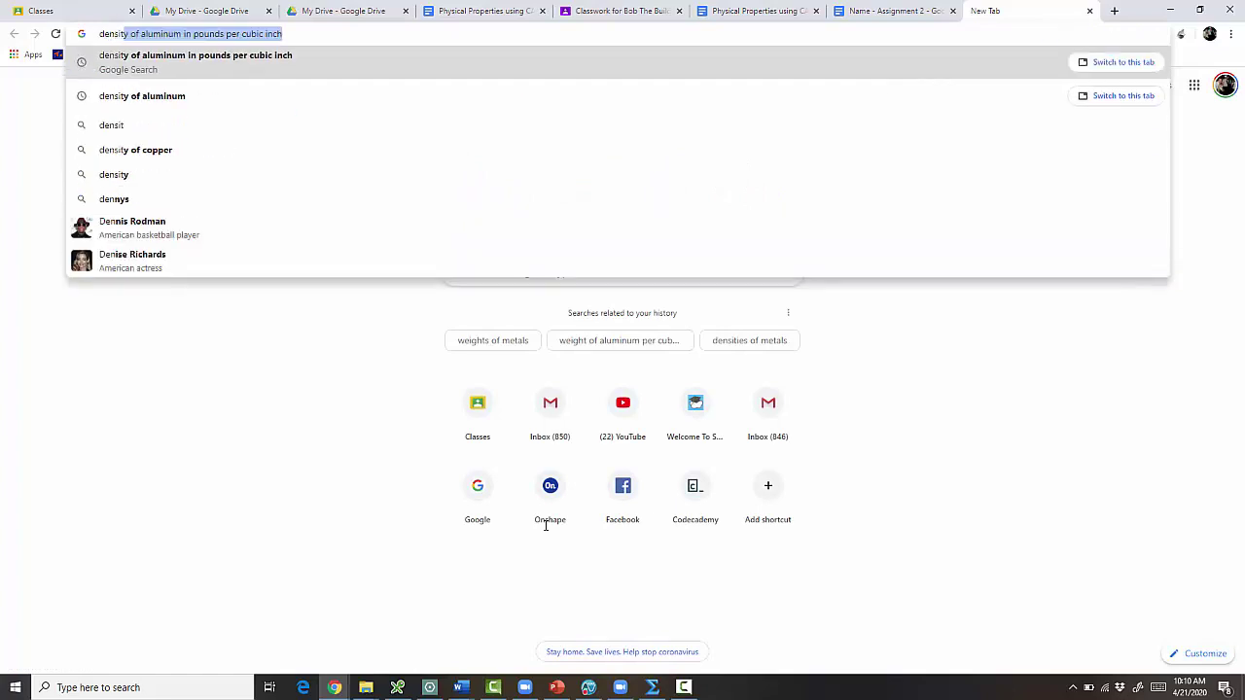
{"action": "type", "text": "y of aluminum"}
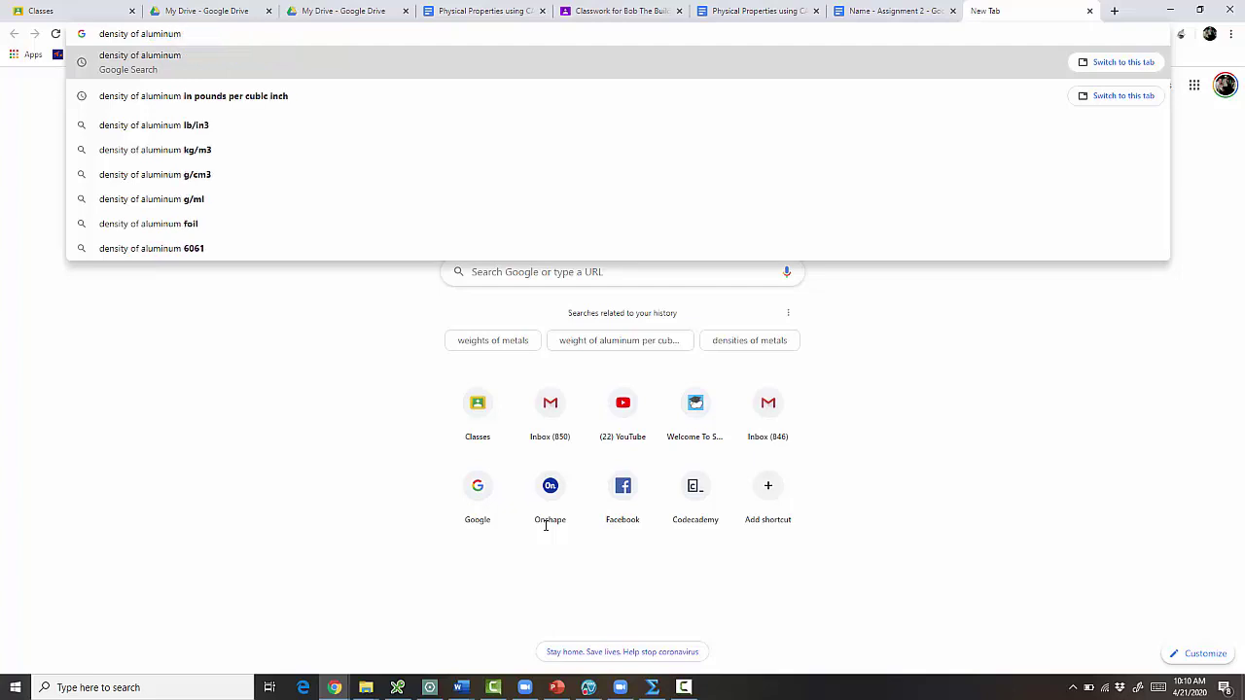
{"action": "key", "text": "Return"}
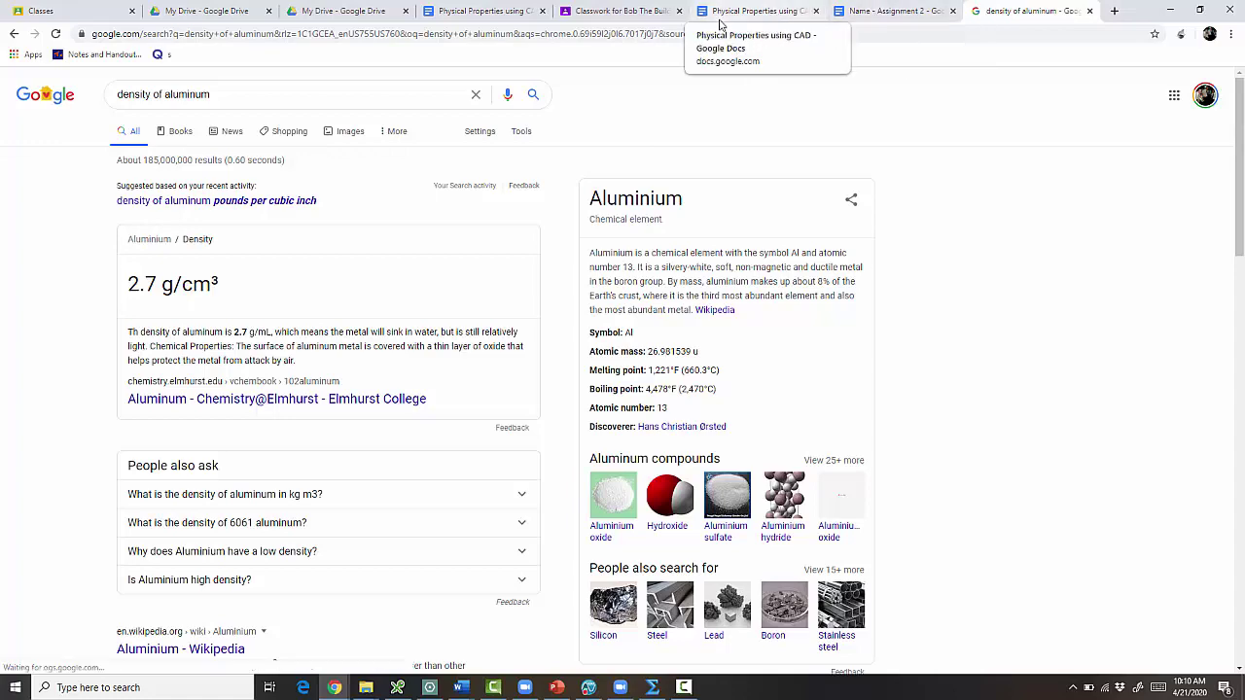
Return to the Assignment 2 document and answer the part b density question with "2.7 g/cm^3"
{"action": "left_click", "coordinate": [871, 12]}
{"action": "left_click", "coordinate": [593, 544]}
{"action": "type", "text": "2.7 g/cm^3"}
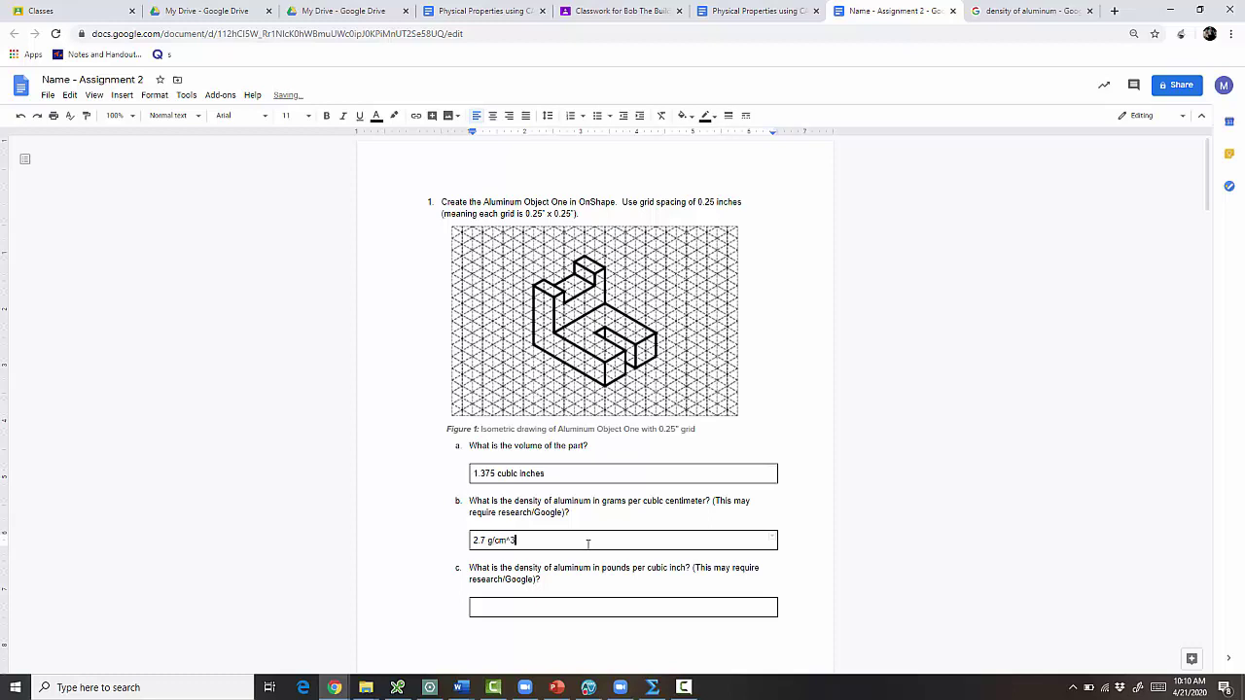
Refine the Google search to "density of aluminum in pounds per cubic inch"
{"action": "scroll", "coordinate": [567, 552], "scroll_direction": "down", "scroll_amount": 2}
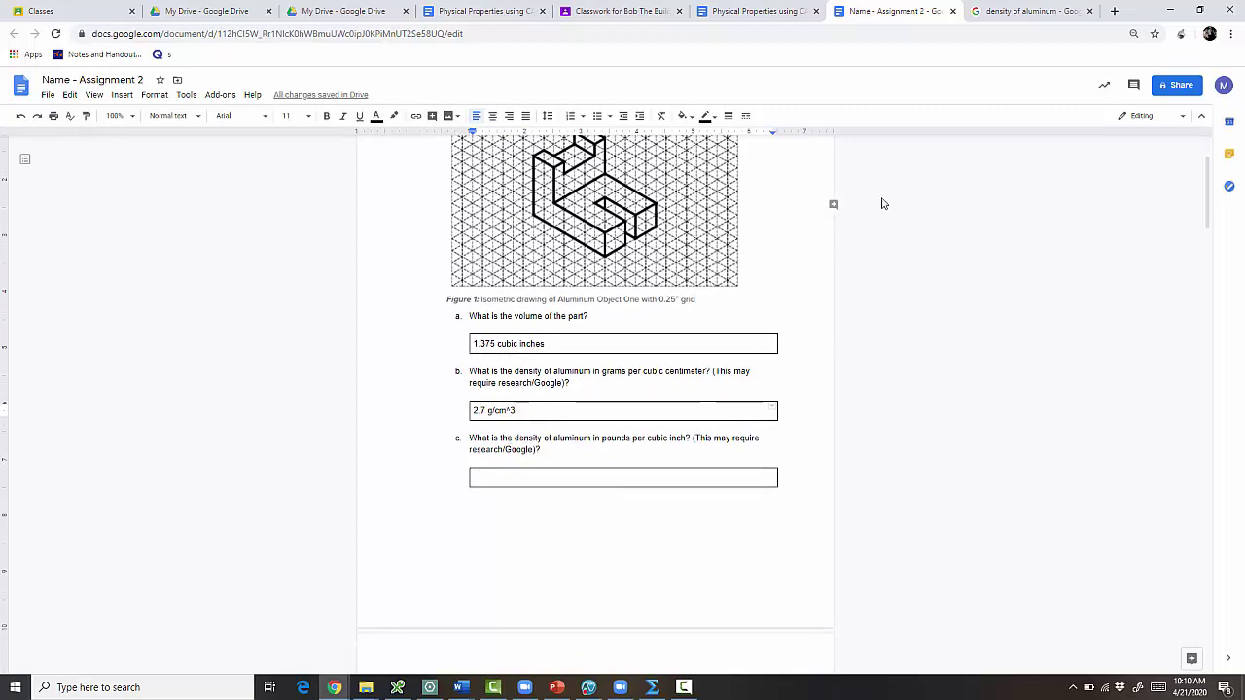
{"action": "left_click", "coordinate": [988, 12]}
{"action": "left_click", "coordinate": [239, 98]}
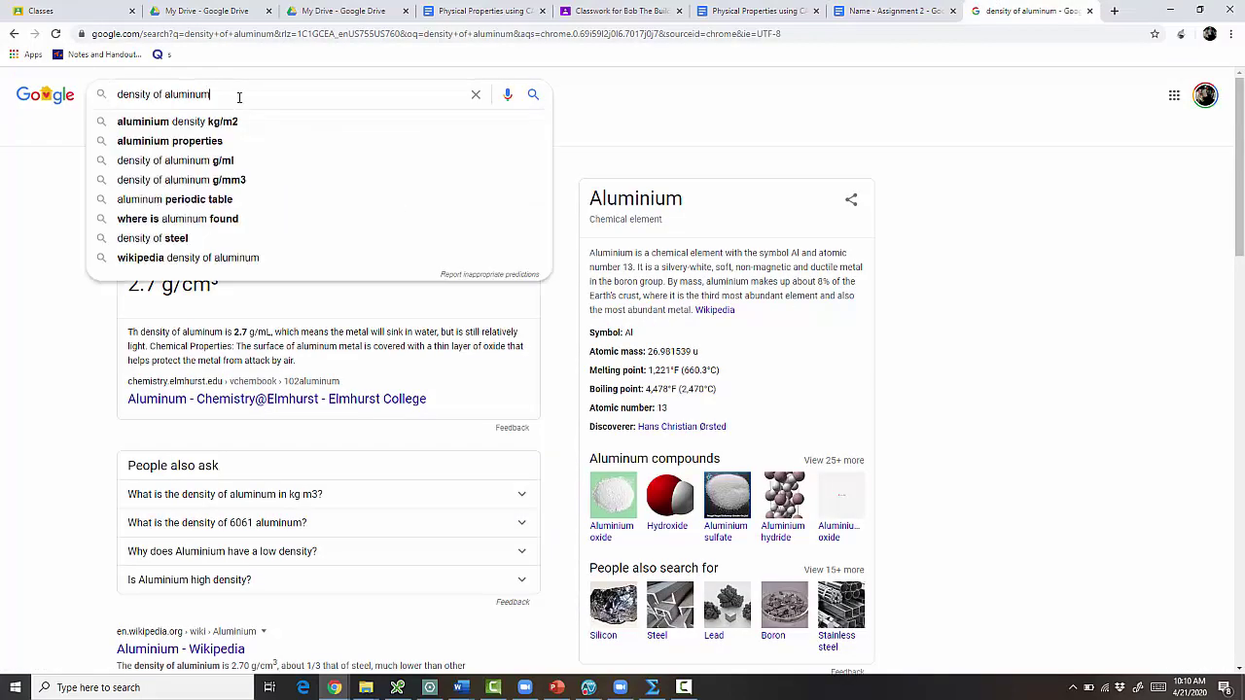
{"action": "type", "text": "in po"}
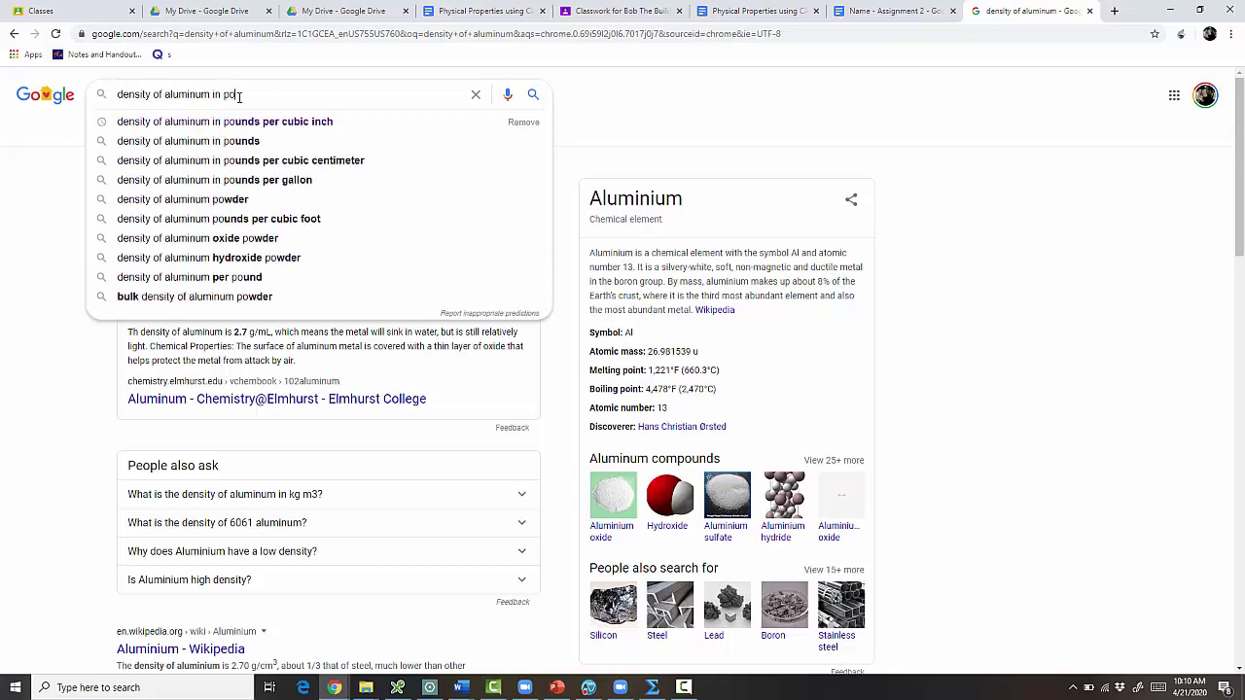
{"action": "key", "text": "Down"}
{"action": "key", "text": "Return"}
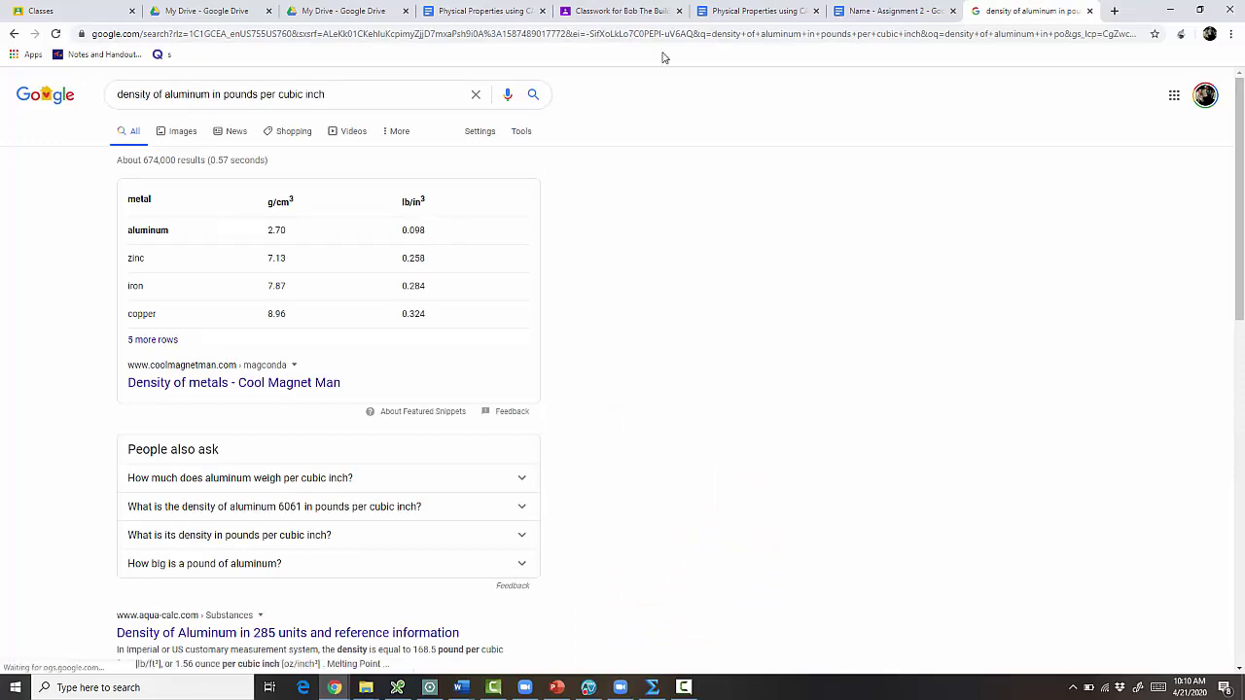
Return to the Assignment 2 document and answer the part c density question with "0.098 lb/in^3"
{"action": "left_click", "coordinate": [588, 9]}
{"action": "left_click", "coordinate": [879, 9]}
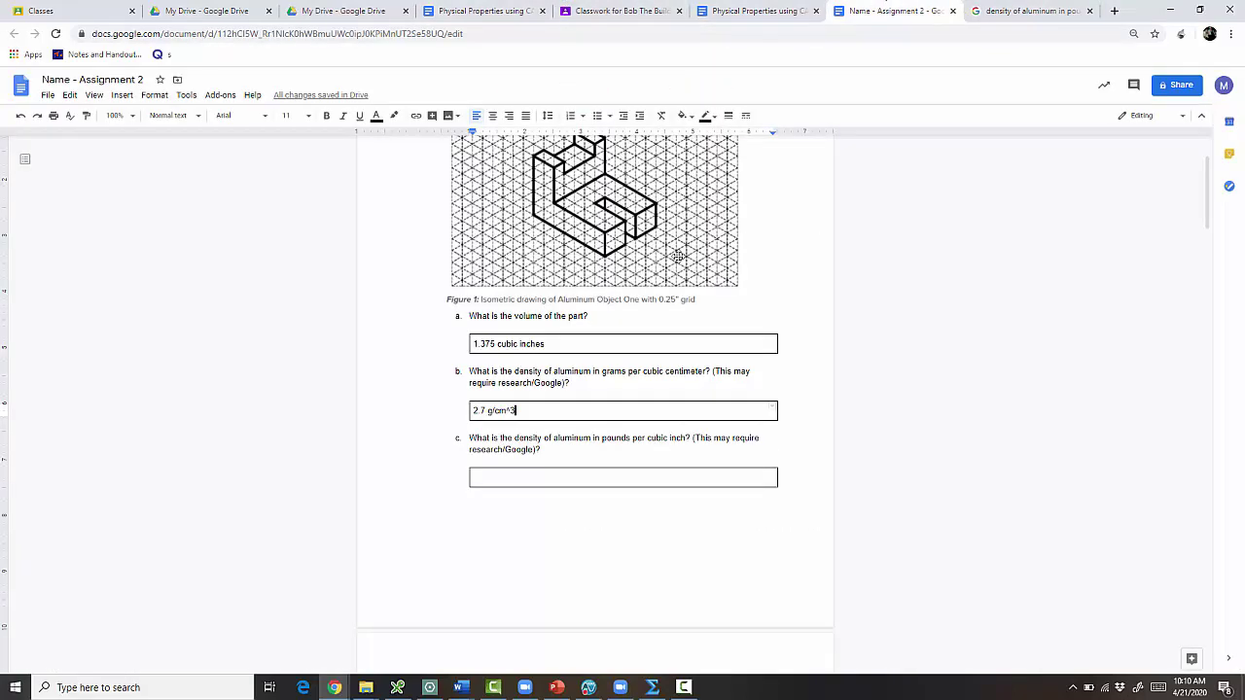
{"action": "left_click", "coordinate": [550, 471]}
{"action": "type", "text": "0.0"}
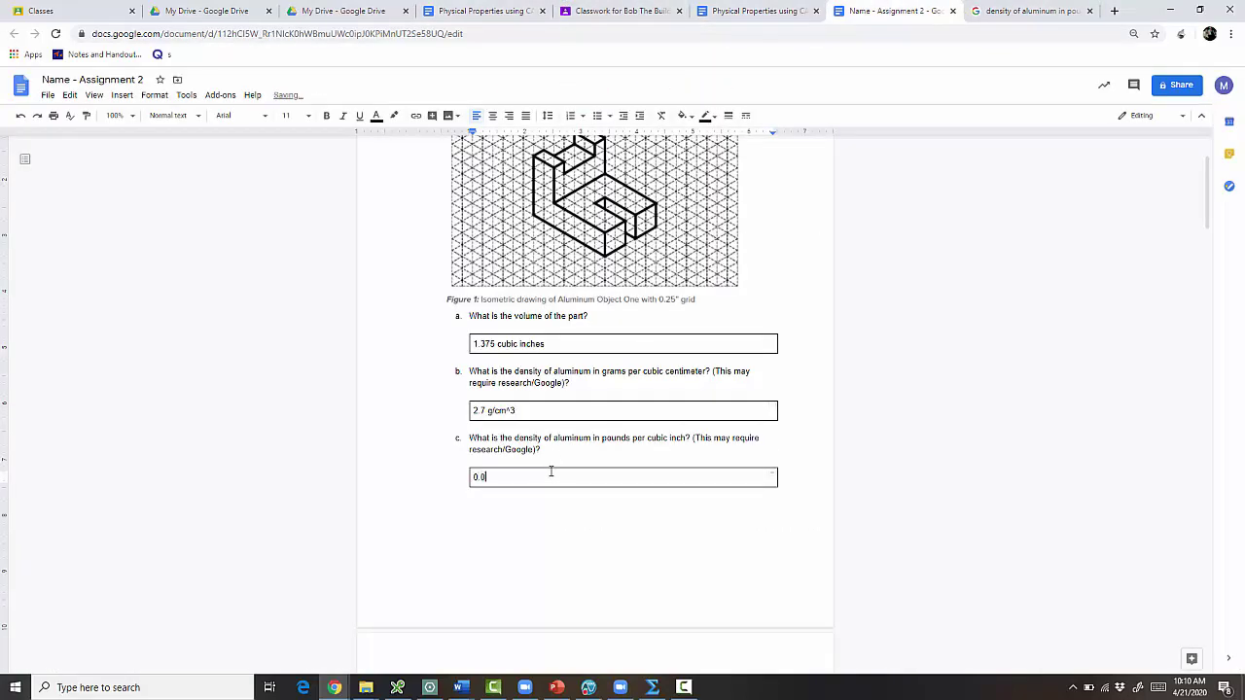
{"action": "type", "text": "98 lb/in^3"}
Try writing the mass calculation as ".098 = m / 1.375" in the part d answer box
{"action": "scroll", "coordinate": [559, 472], "scroll_direction": "down", "scroll_amount": 3}
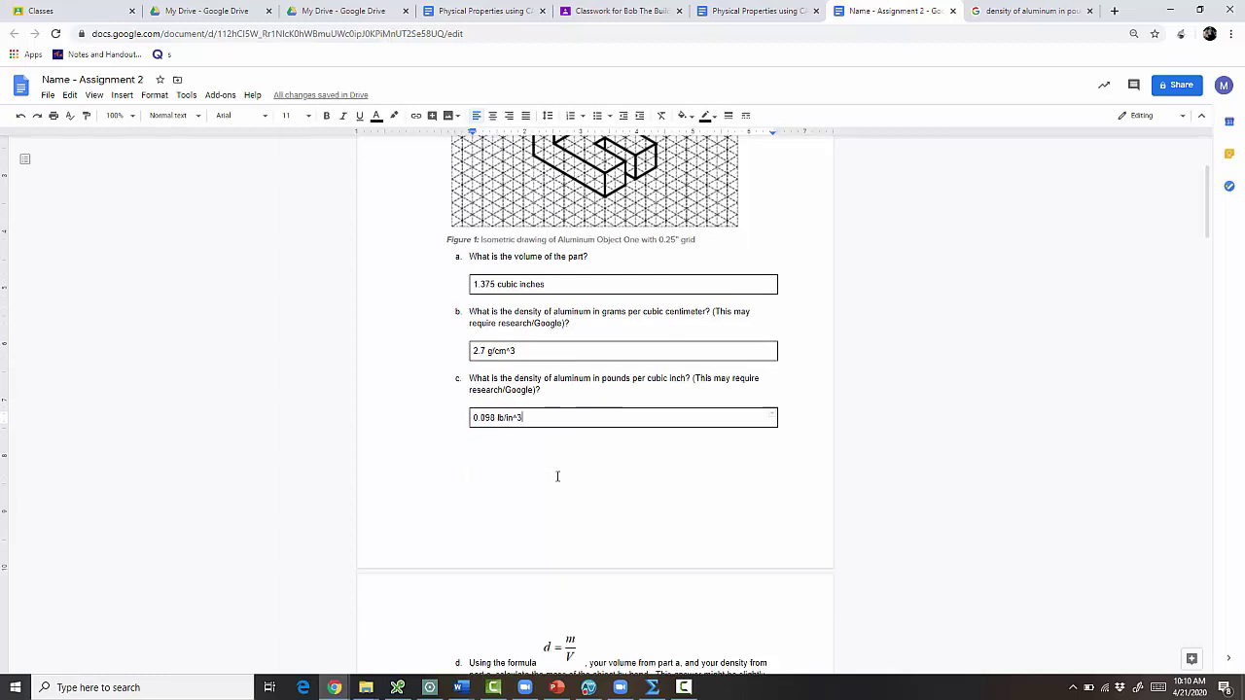
{"action": "scroll", "coordinate": [581, 506], "scroll_direction": "down", "scroll_amount": 1}
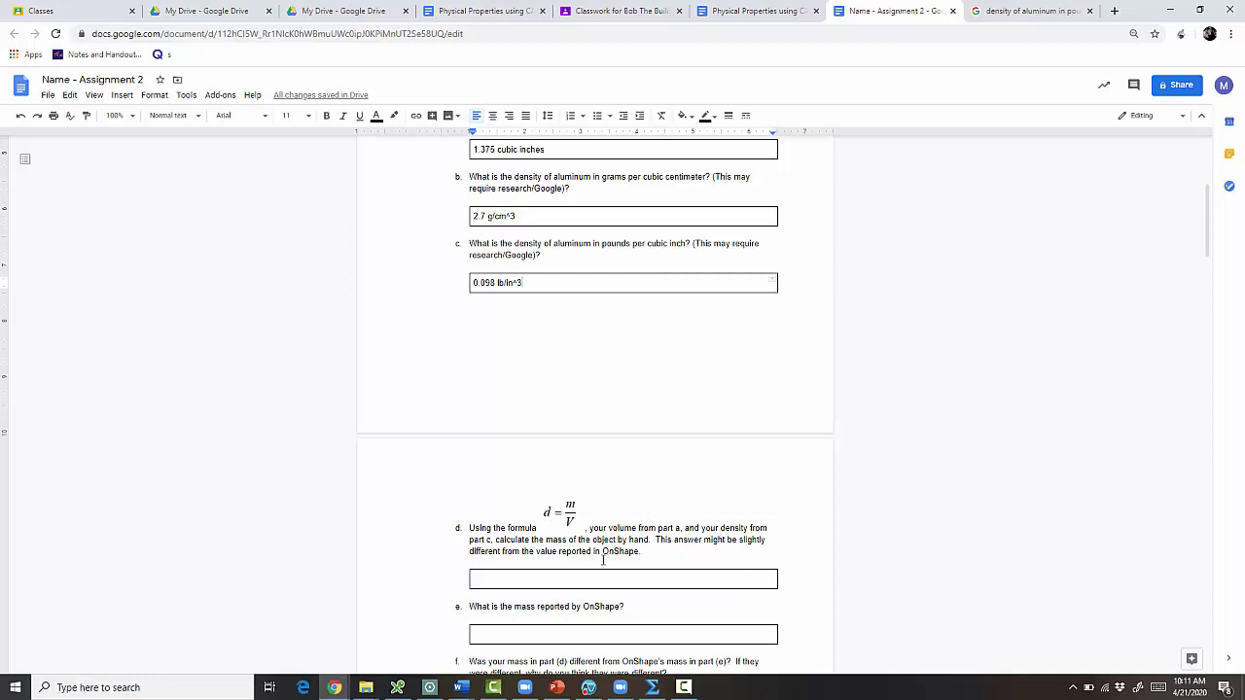
{"action": "scroll", "coordinate": [603, 562], "scroll_direction": "down", "scroll_amount": 1}
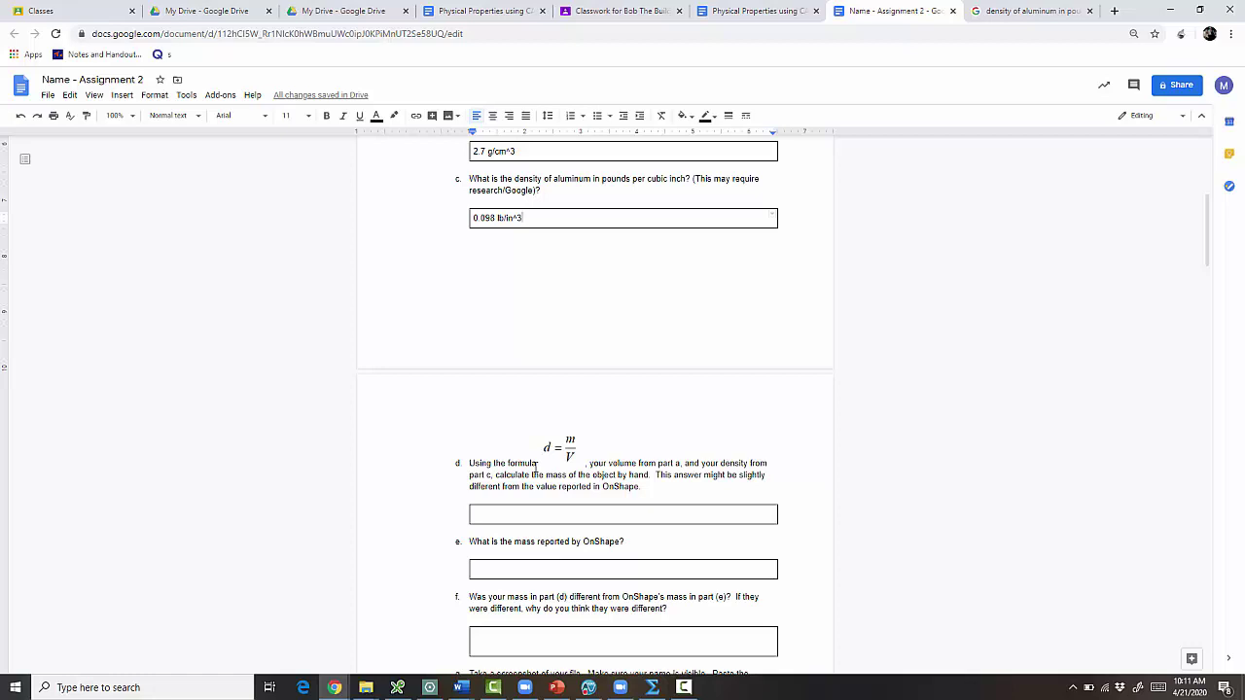
{"action": "scroll", "coordinate": [534, 468], "scroll_direction": "up", "scroll_amount": 1}
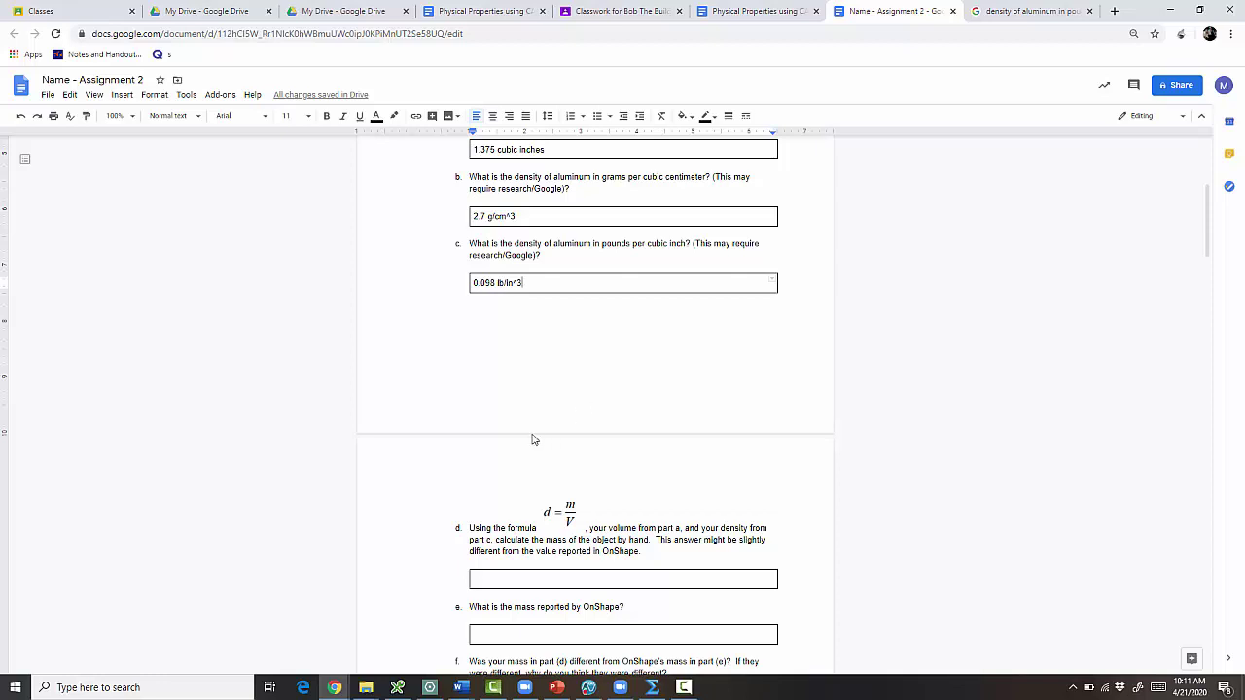
{"action": "scroll", "coordinate": [542, 440], "scroll_direction": "down", "scroll_amount": 1}
{"action": "left_click", "coordinate": [532, 517]}
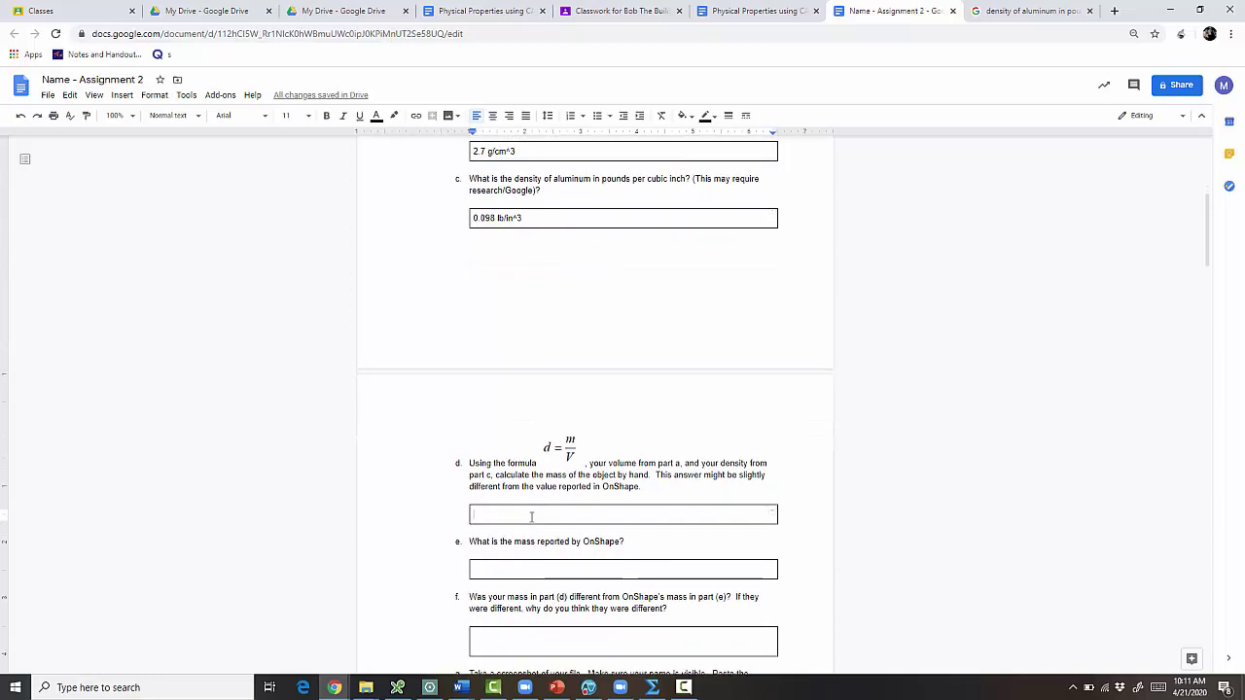
{"action": "type", "text": ".098"}
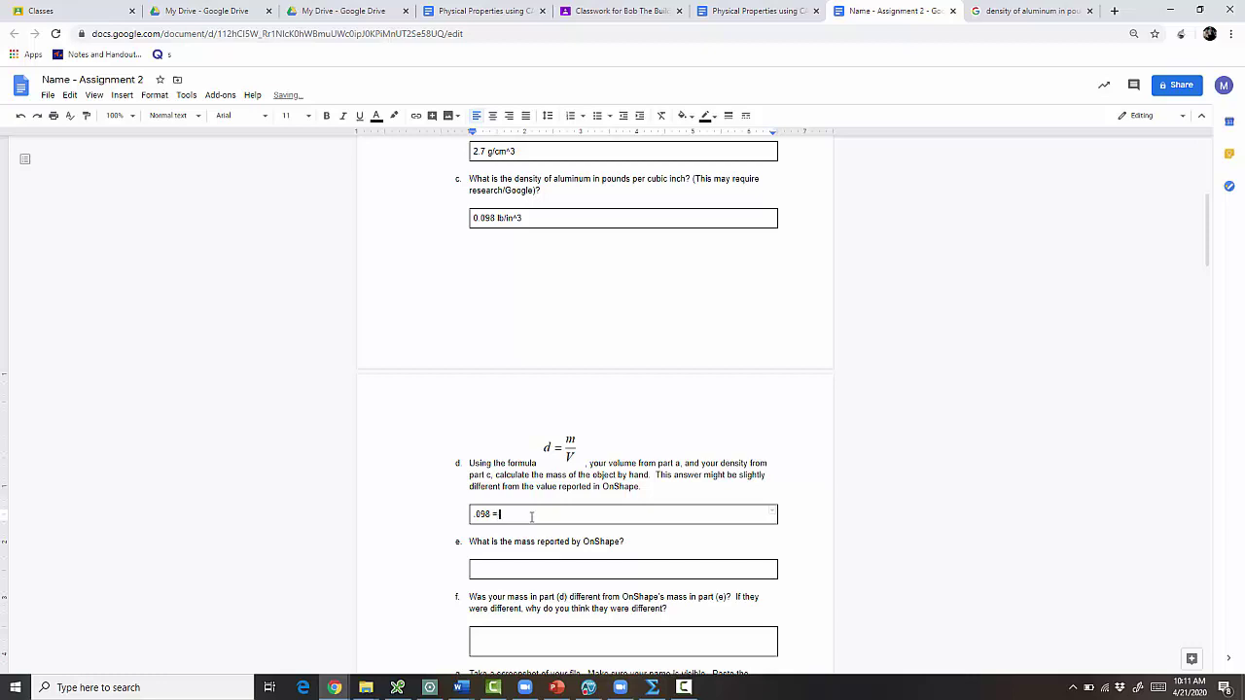
{"action": "type", "text": " = m /"}
{"action": "scroll", "coordinate": [518, 510], "scroll_direction": "up", "scroll_amount": 1}
{"action": "type", "text": "/ 1.375"}
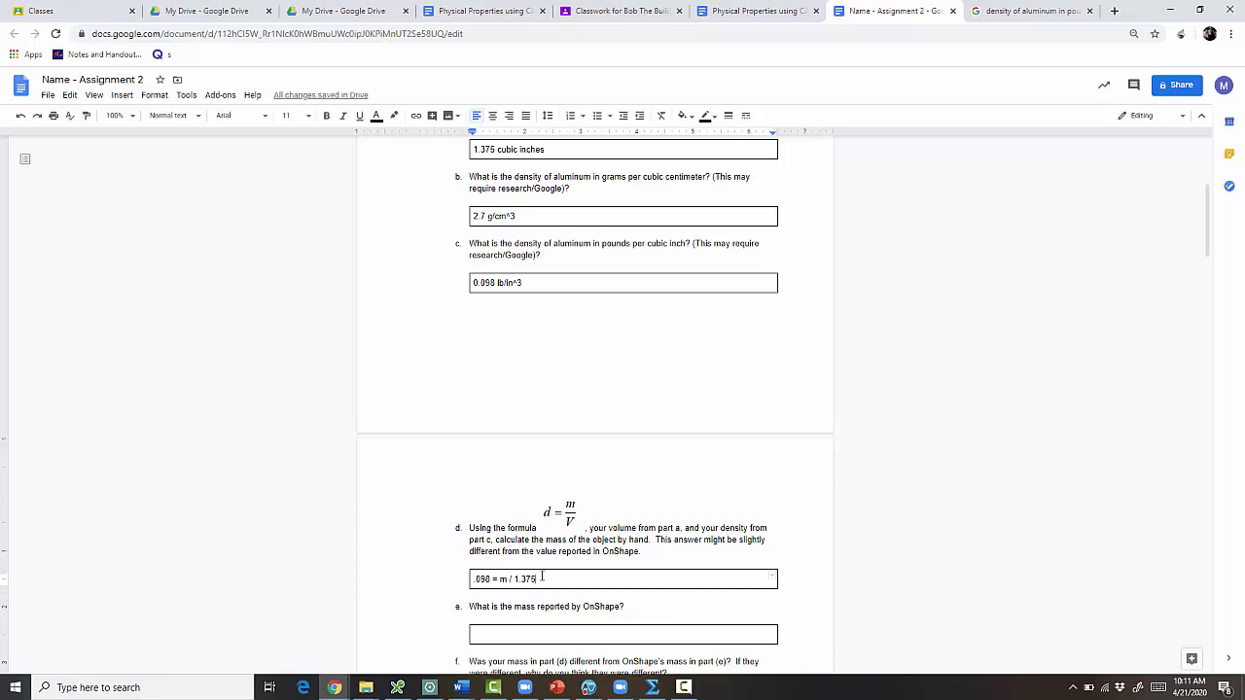
{"action": "left_click_drag", "start_coordinate": [541, 579], "coordinate": [472, 581]}
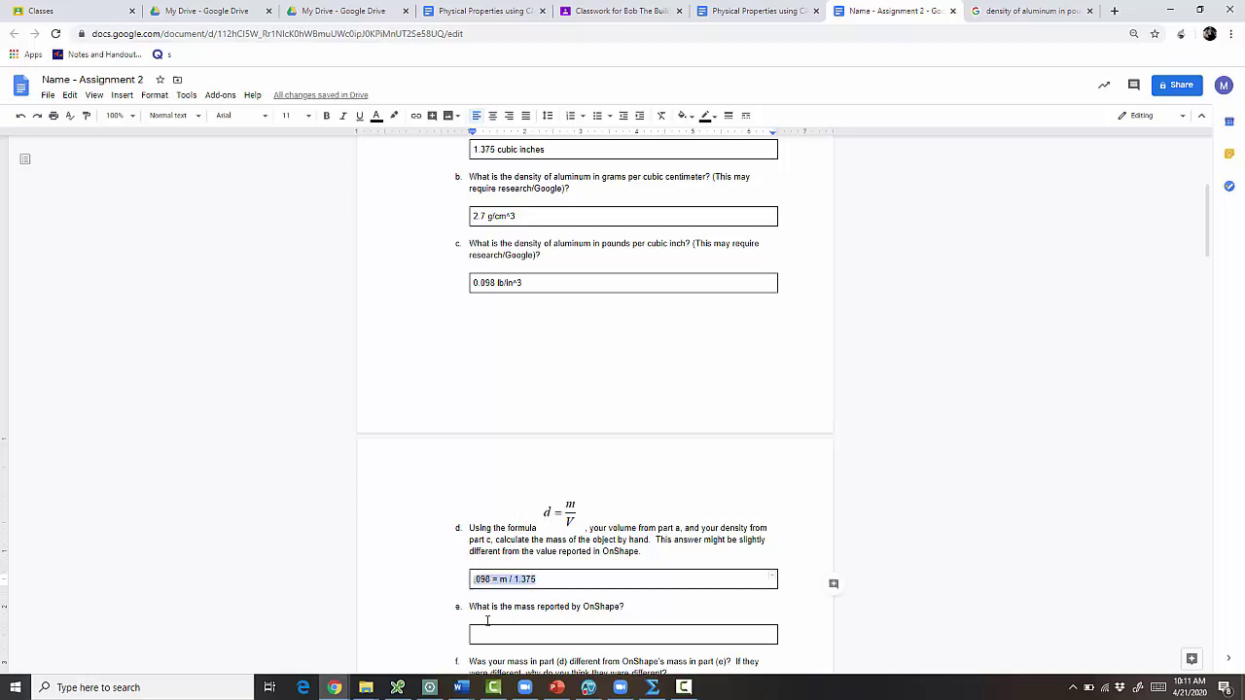
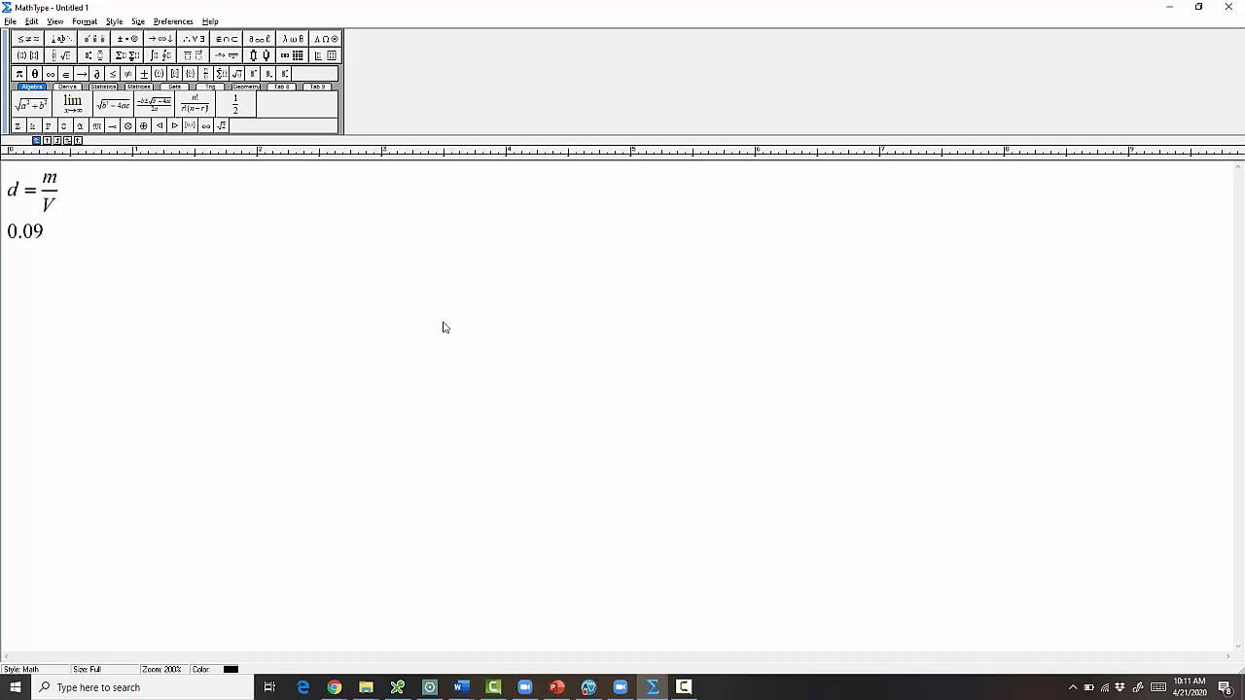
Complete the second equation line as 0.098 = m/1.375, with m over 1.375 as a stacked fraction
{"action": "key", "text": "ctrl+f"}
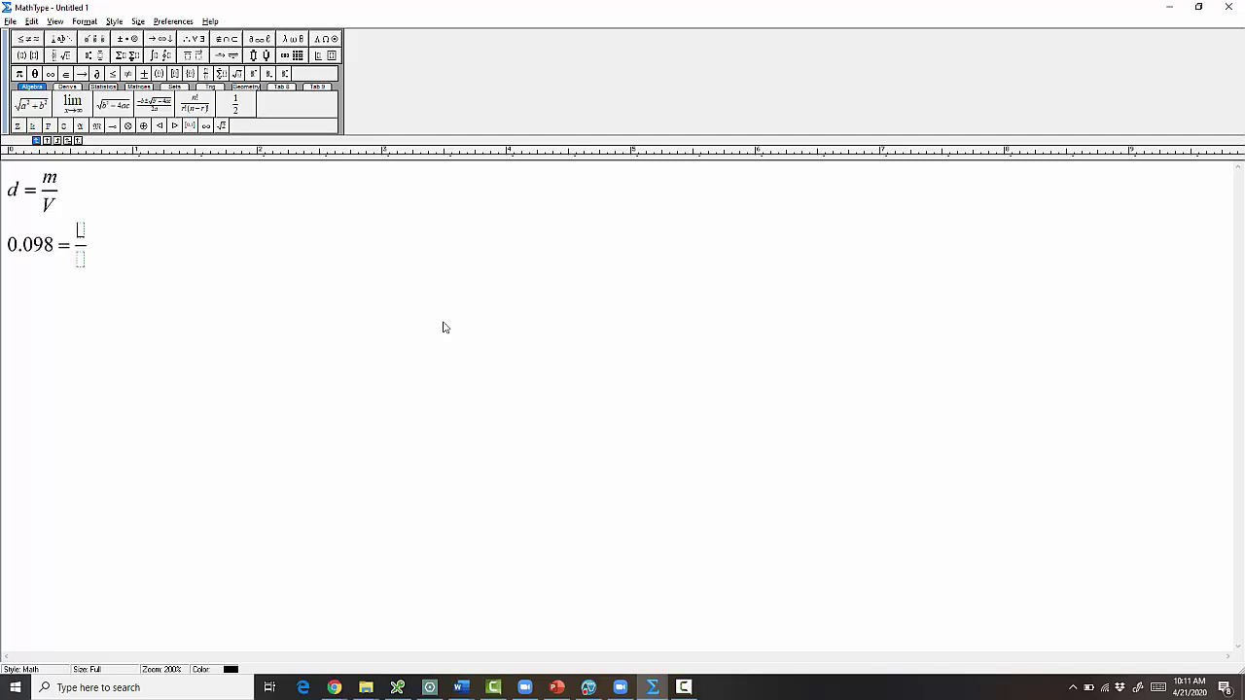
{"action": "type", "text": "m"}
{"action": "key", "text": "alt+Tab"}
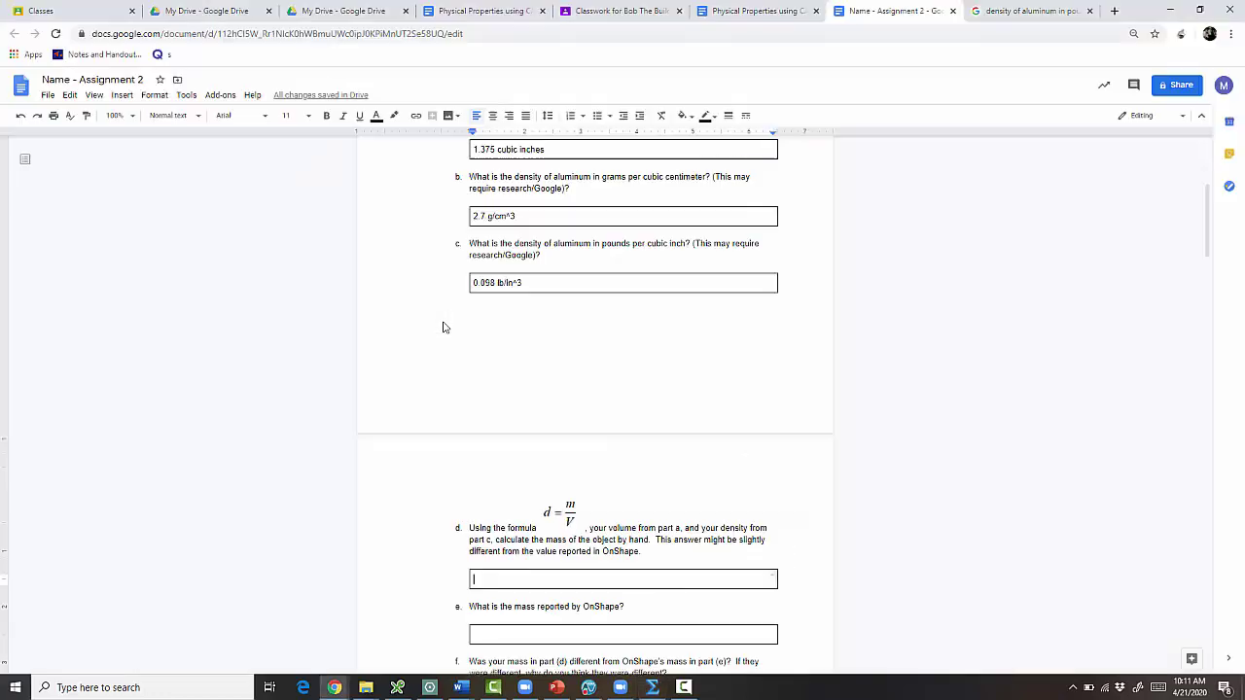
{"action": "key", "text": "alt+Tab"}
{"action": "type", "text": "1."}
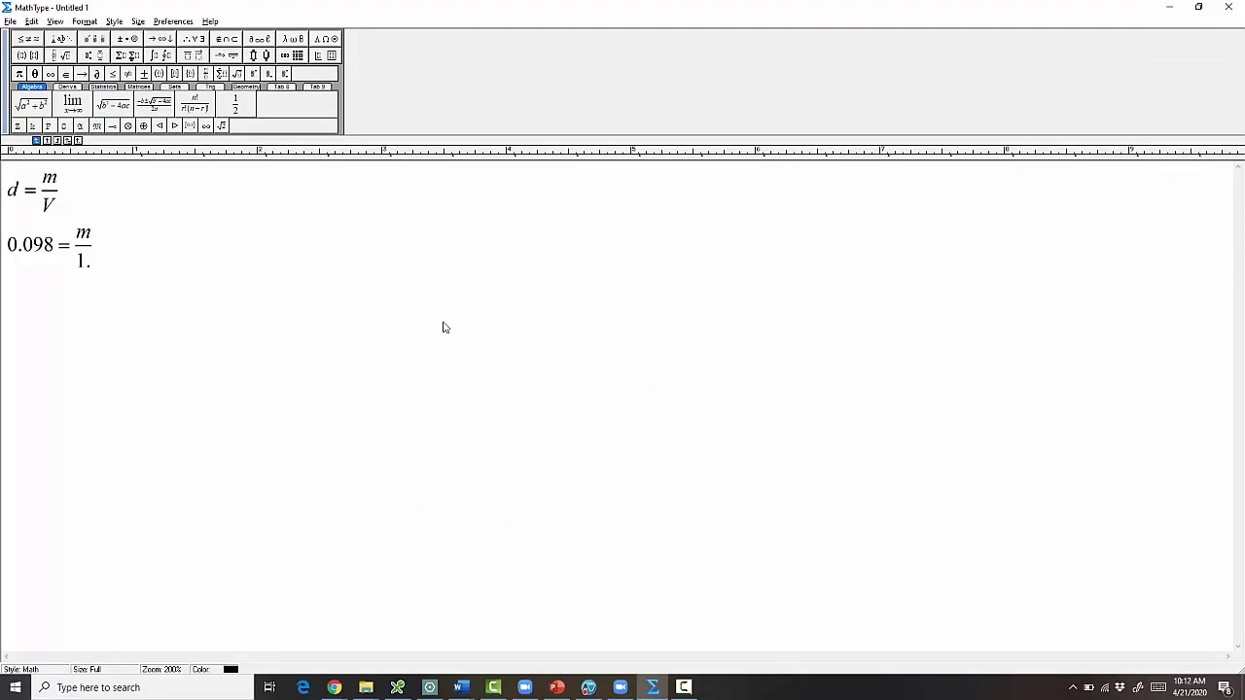
{"action": "type", "text": "375"}
Duplicate the equation 0.098 = m/1.375 onto a new line directly below it
{"action": "left_click", "coordinate": [116, 262]}
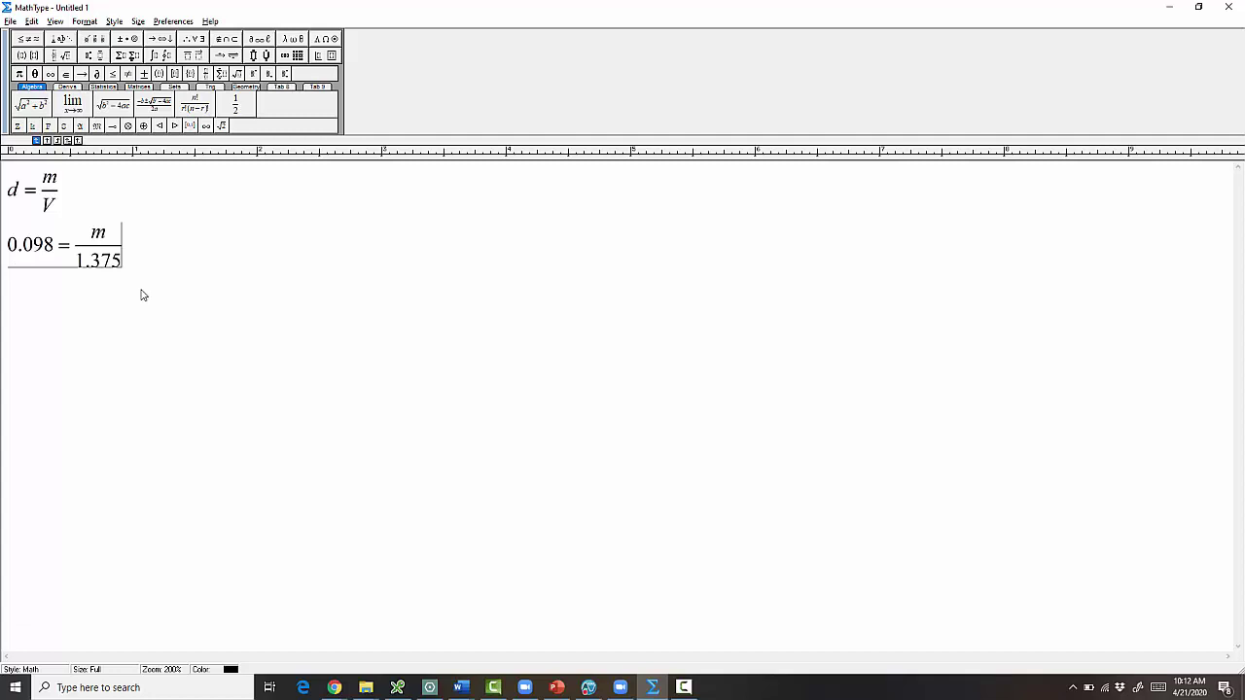
{"action": "key", "text": "shift+Left"}
{"action": "key", "text": "shift+Left"}
{"action": "key", "text": "shift+Left"}
{"action": "key", "text": "shift+Left"}
{"action": "key", "text": "shift+Left"}
{"action": "key", "text": "shift+Left"}
{"action": "key", "text": "shift+Left"}
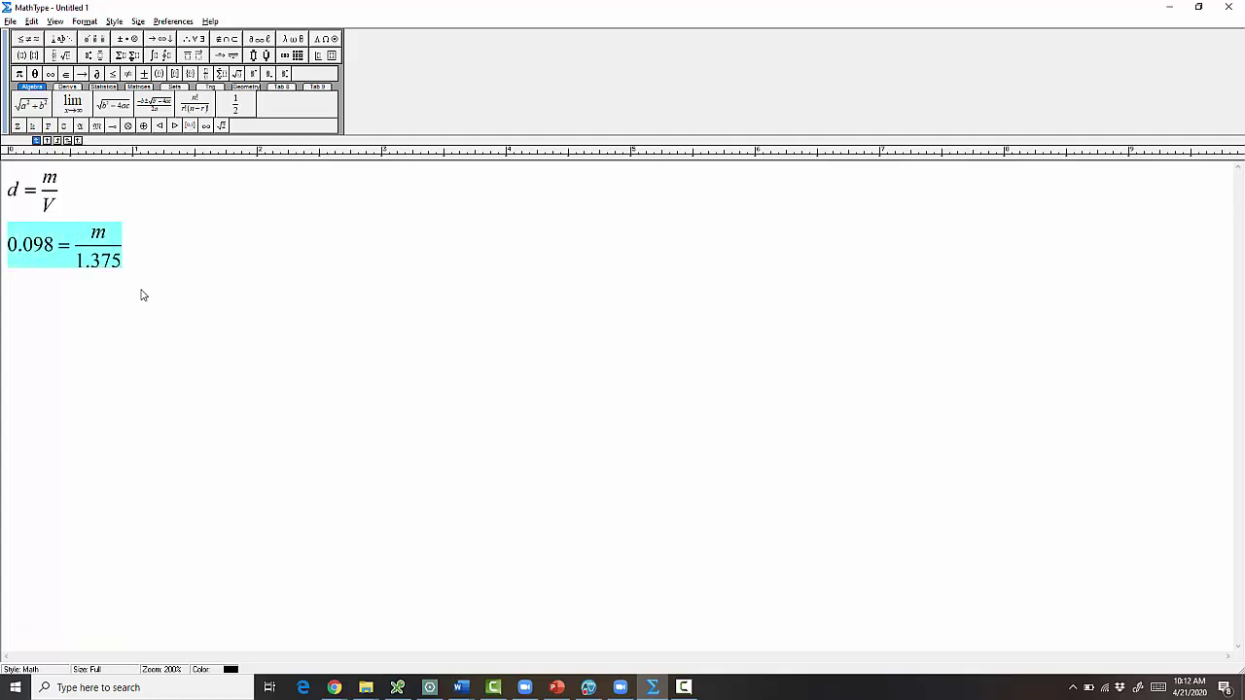
{"action": "key", "text": "ctrl+c"}
{"action": "key", "text": "Right"}
{"action": "key", "text": "Return"}
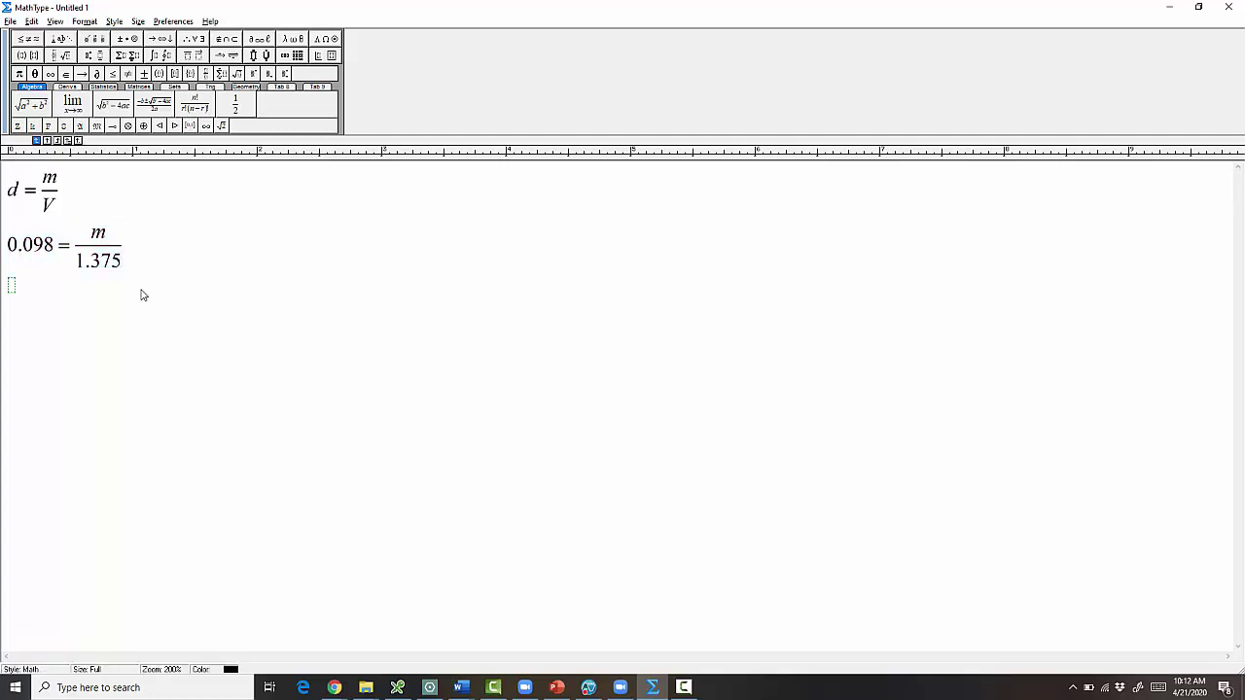
{"action": "key", "text": "ctrl+v"}
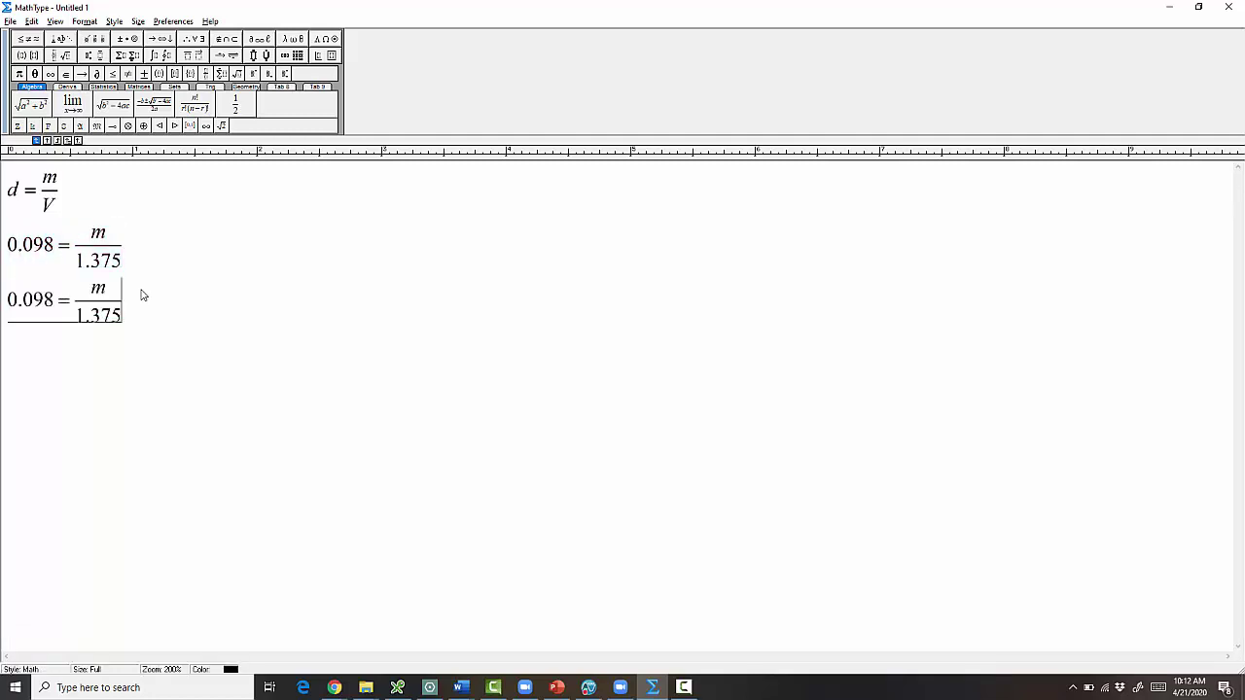
Enclose the fraction m/1.375 on the third equation line in parentheses
{"action": "left_click", "coordinate": [167, 78]}
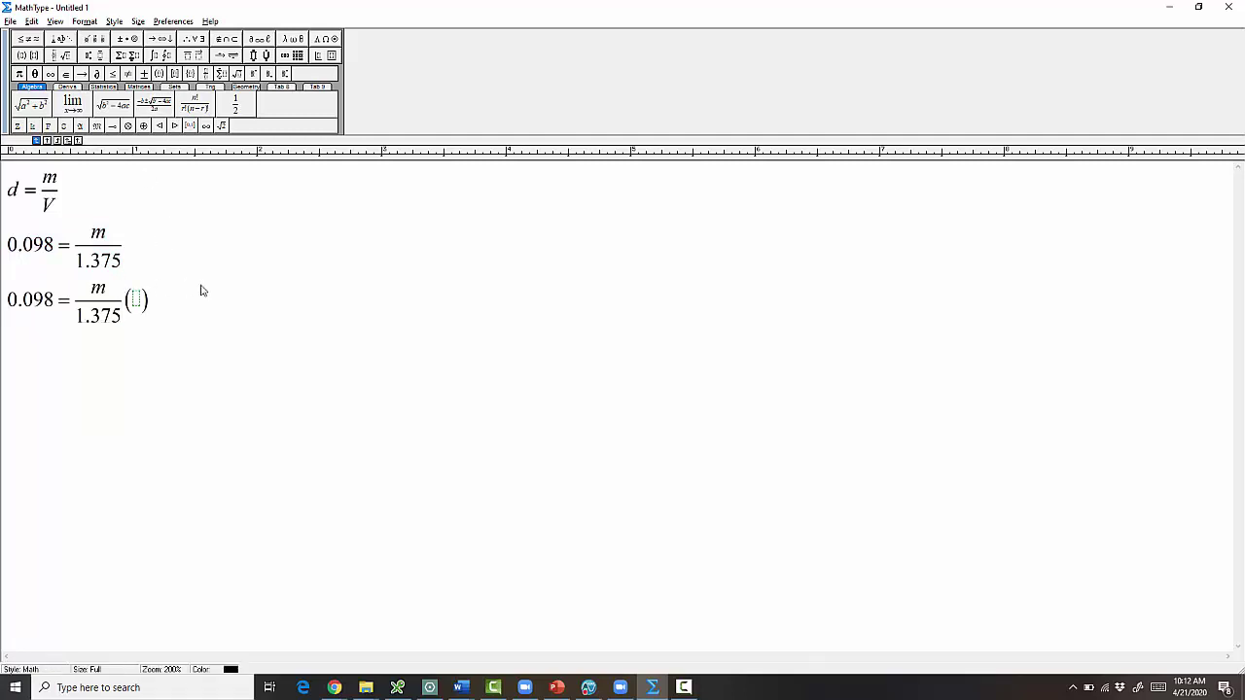
{"action": "key", "text": "Left"}
{"action": "key", "text": "shift+Left"}
{"action": "key", "text": "ctrl+x"}
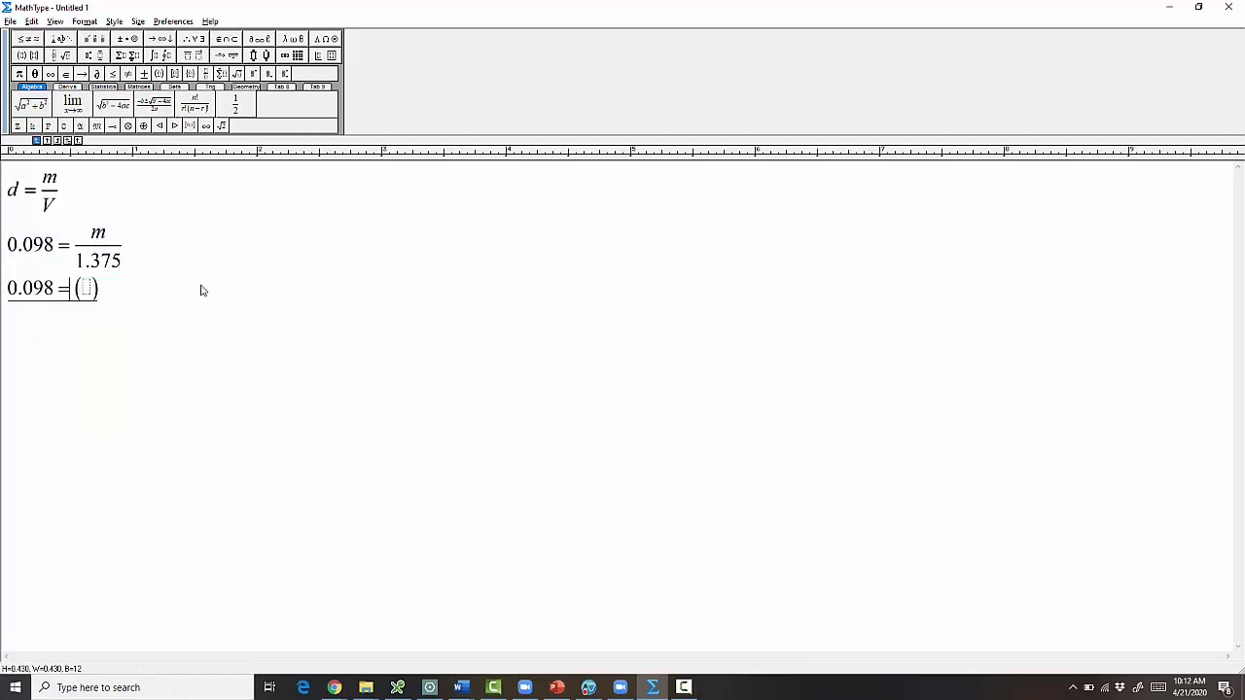
{"action": "key", "text": "Right"}
{"action": "key", "text": "ctrl+v"}
{"action": "left_click", "coordinate": [197, 290]}
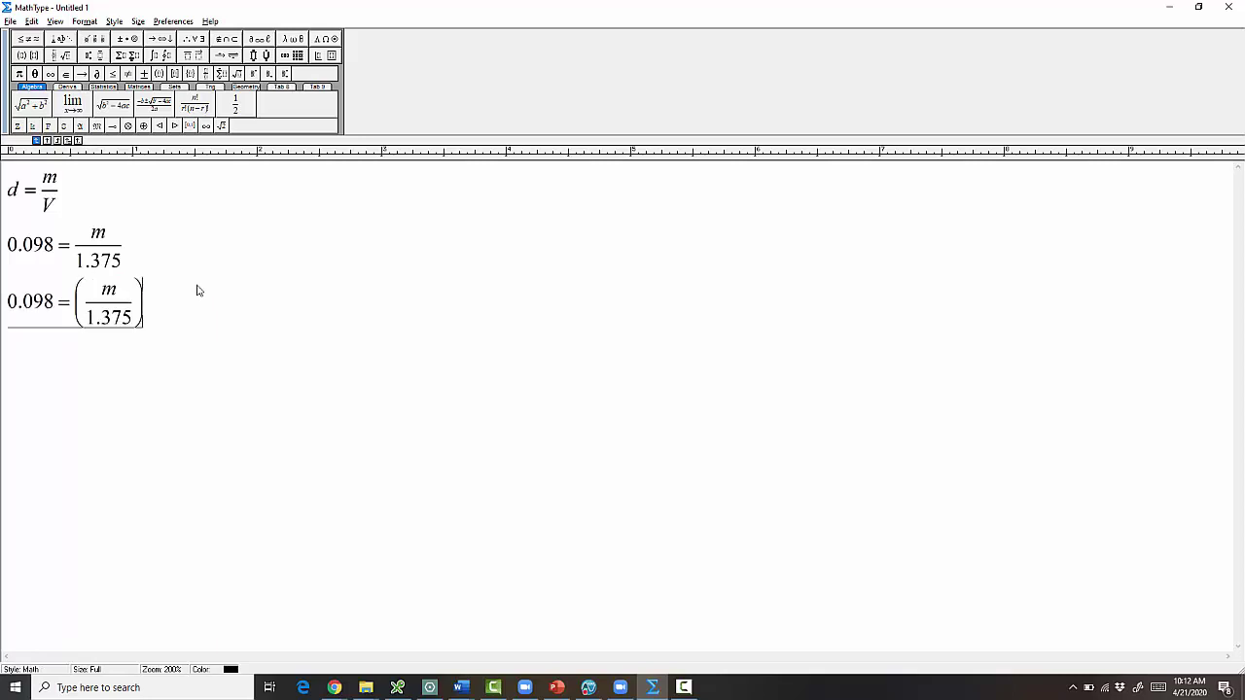
Multiply the right side of the third equation by 1.375, using a dot operator after the parentheses
{"action": "left_click", "coordinate": [127, 39]}
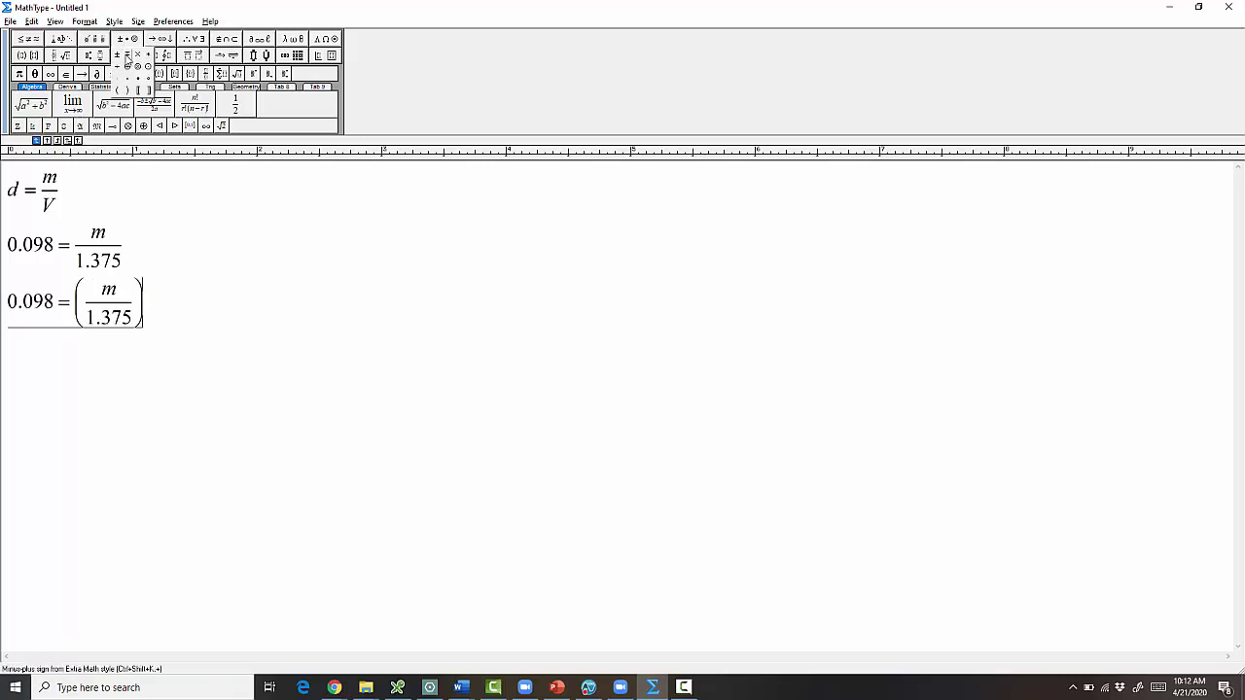
{"action": "left_click", "coordinate": [128, 78]}
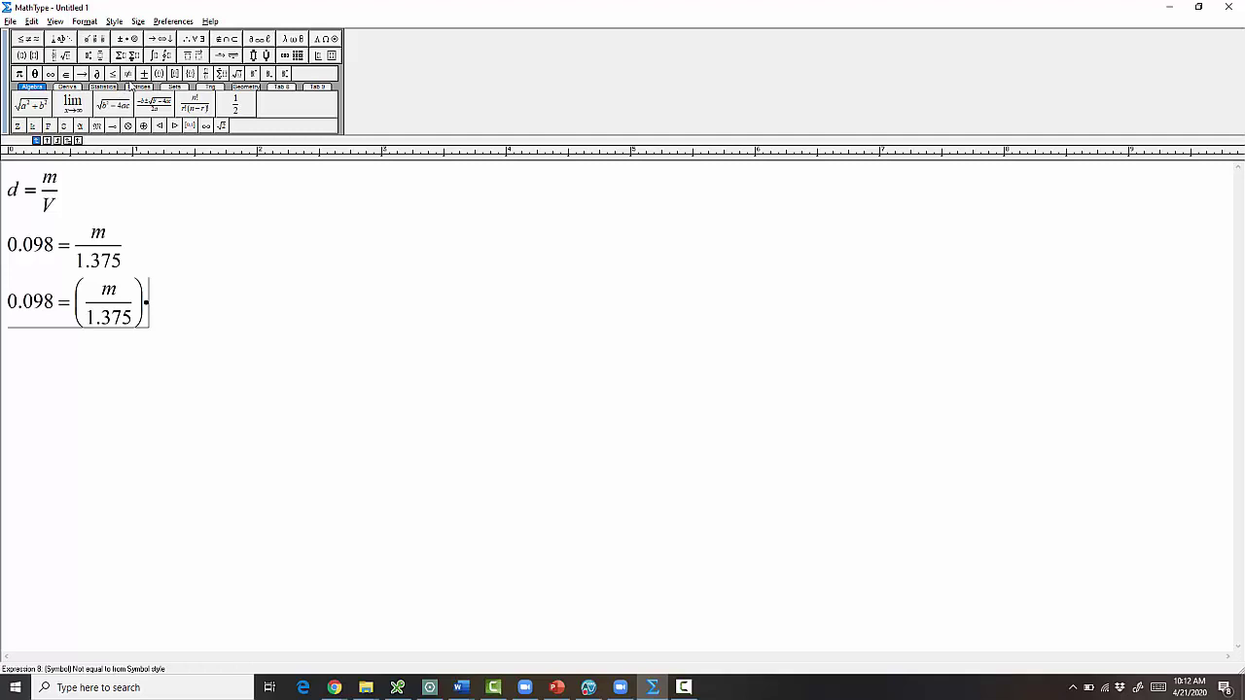
{"action": "type", "text": "1.375"}
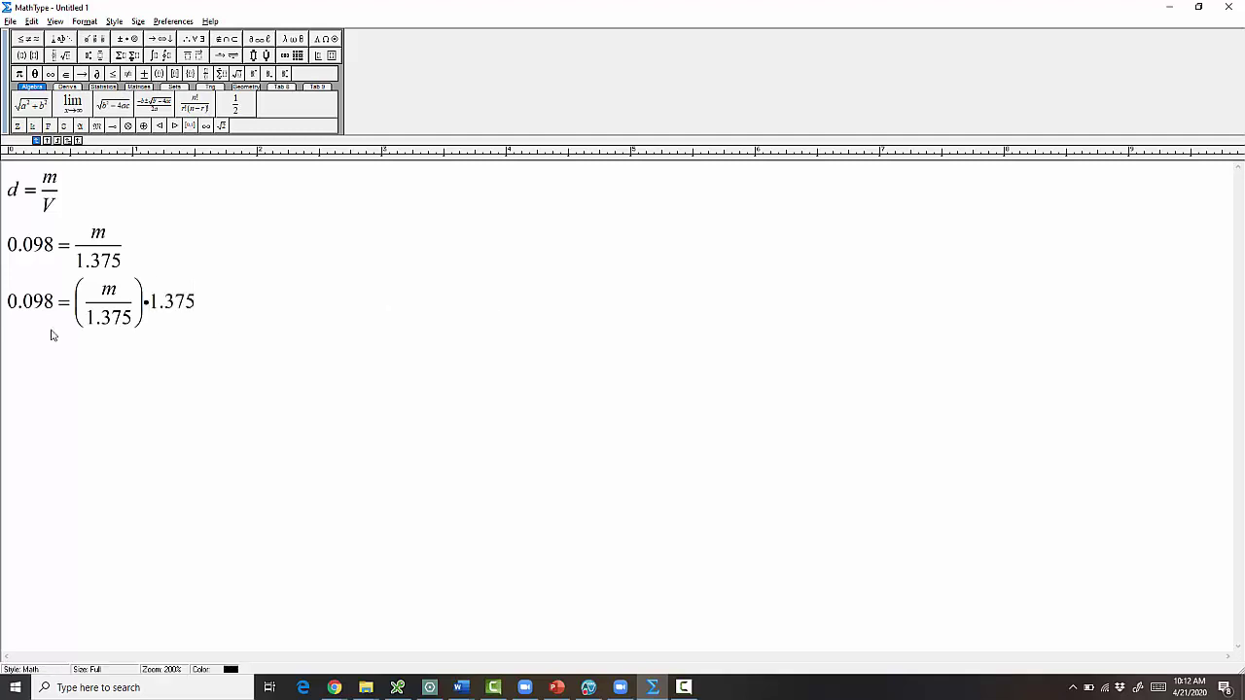
Enclose the 0.098 on the left side of the third equation in parentheses
{"action": "left_click", "coordinate": [11, 312]}
{"action": "key", "text": "shift+Right"}
{"action": "key", "text": "shift+Right"}
{"action": "key", "text": "shift+Right"}
{"action": "key", "text": "shift+Right"}
{"action": "key", "text": "shift+Right"}
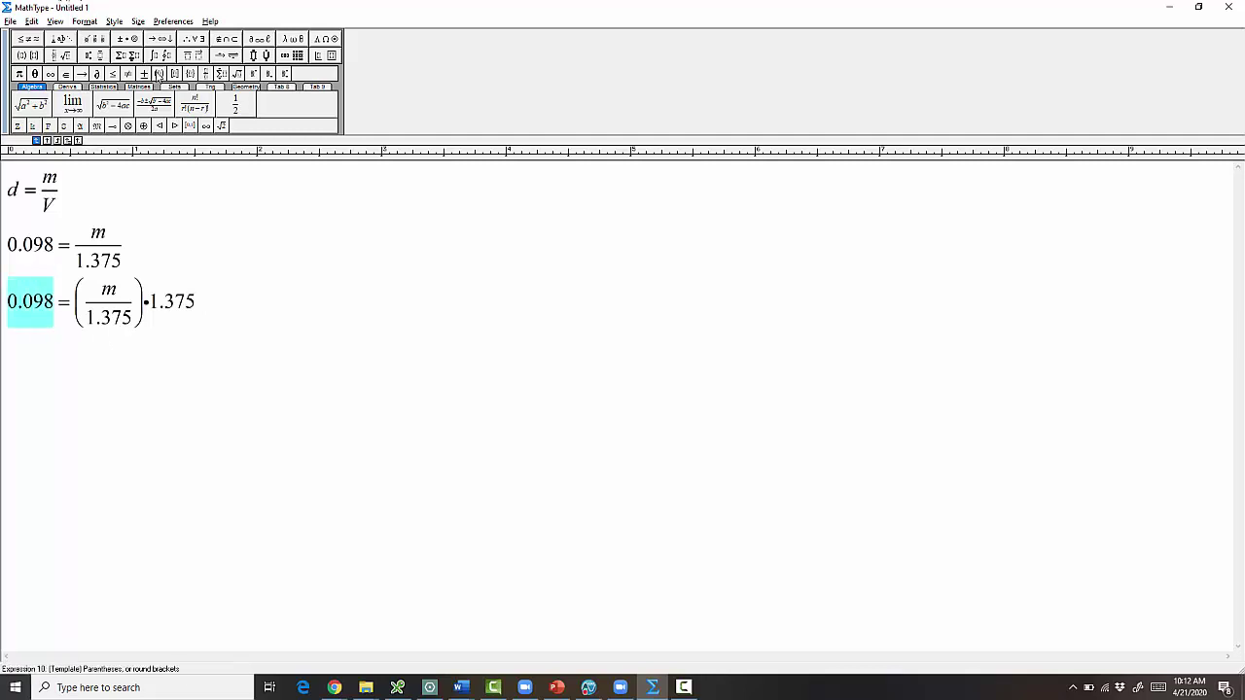
{"action": "left_click", "coordinate": [159, 75]}
Multiply the left side of the third equation by 1.375, placing the factor and a dot operator before (0.098)
{"action": "key", "text": "Home"}
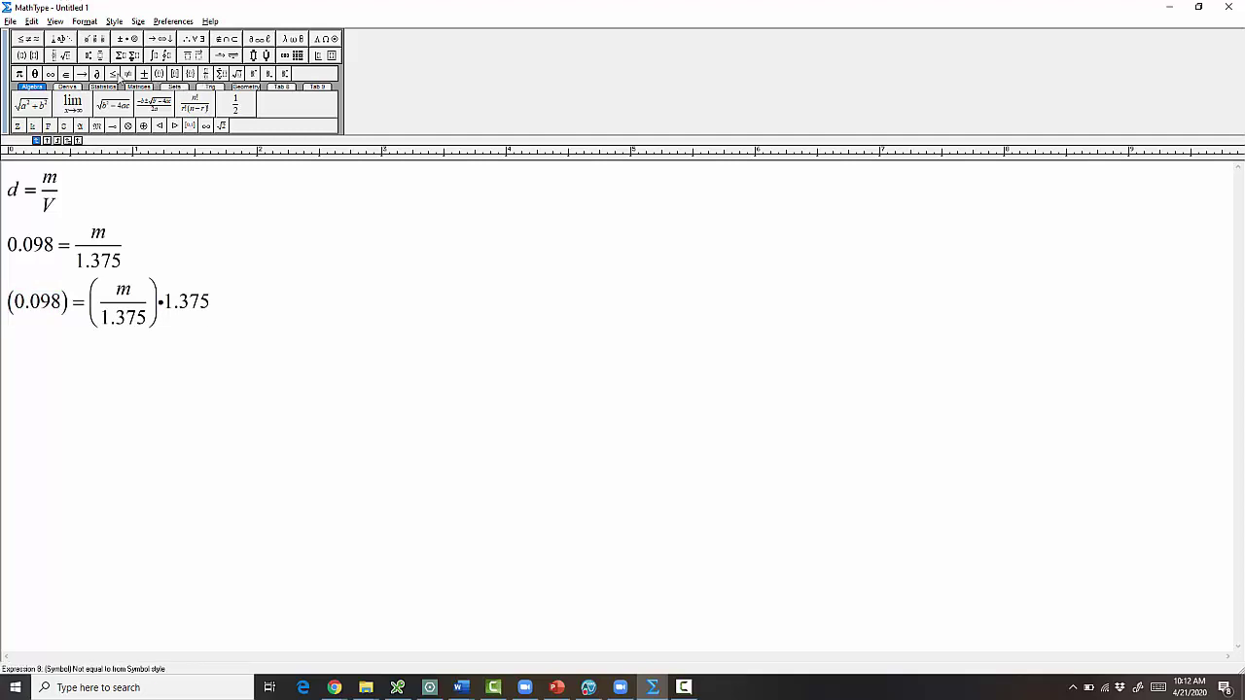
{"action": "mouse_move", "coordinate": [125, 40]}
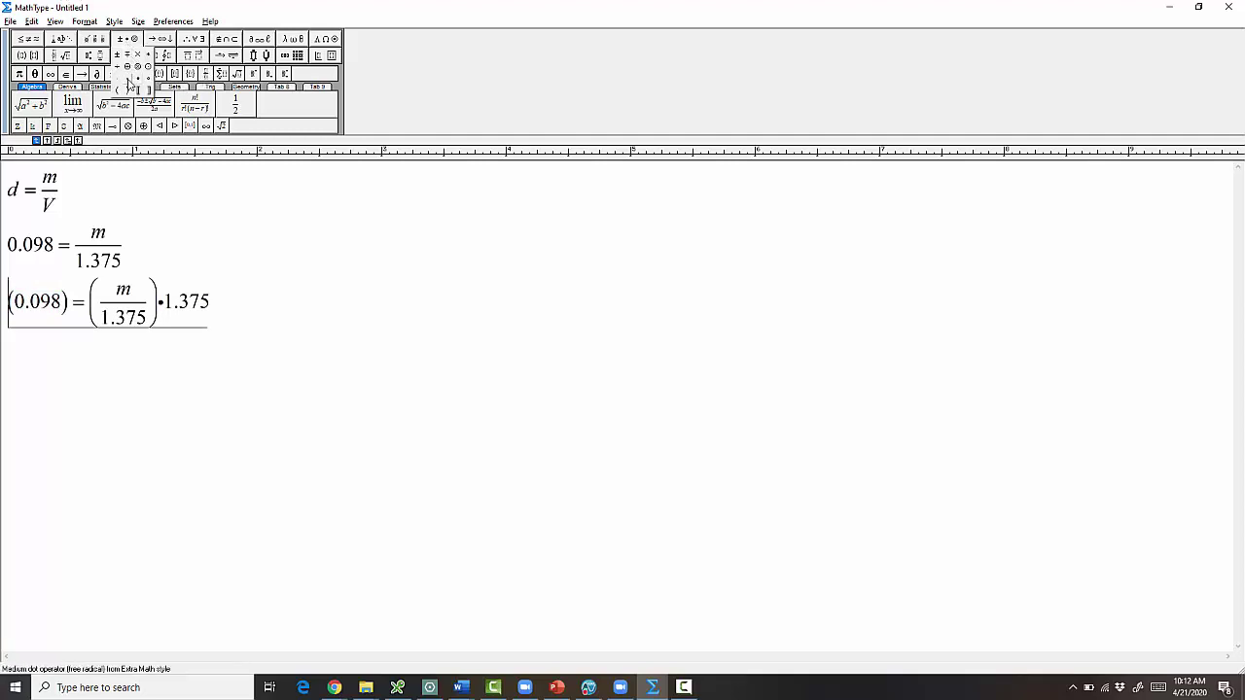
{"action": "left_click", "coordinate": [127, 79]}
{"action": "key", "text": "Home"}
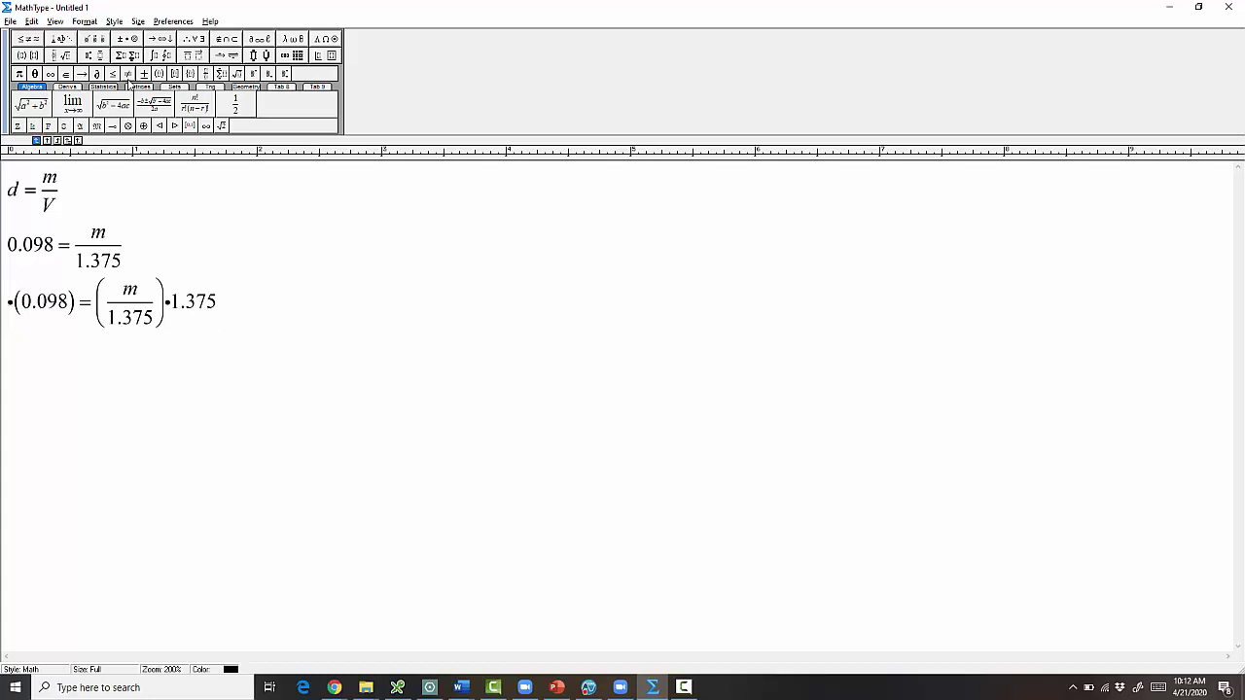
{"action": "type", "text": "1.375"}
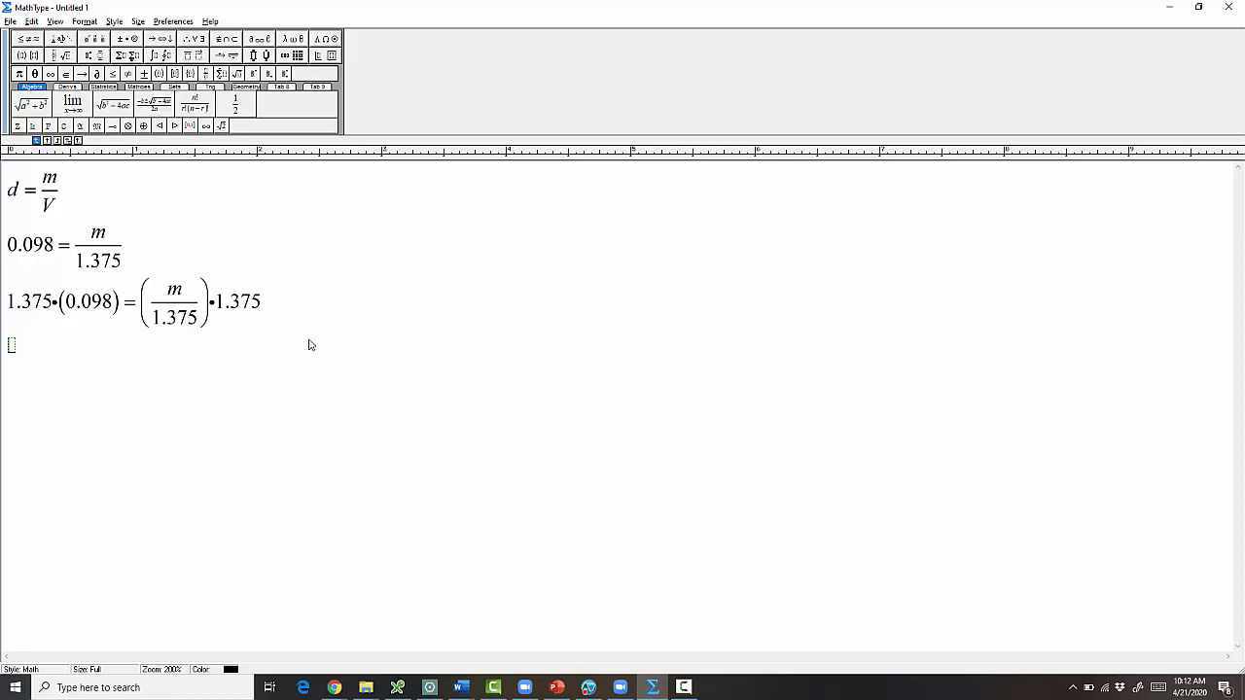
Switch to the Assignment 2 browser window and enter the calculation 1.375*.098 as a web search
{"action": "key", "text": "alt+Tab"}
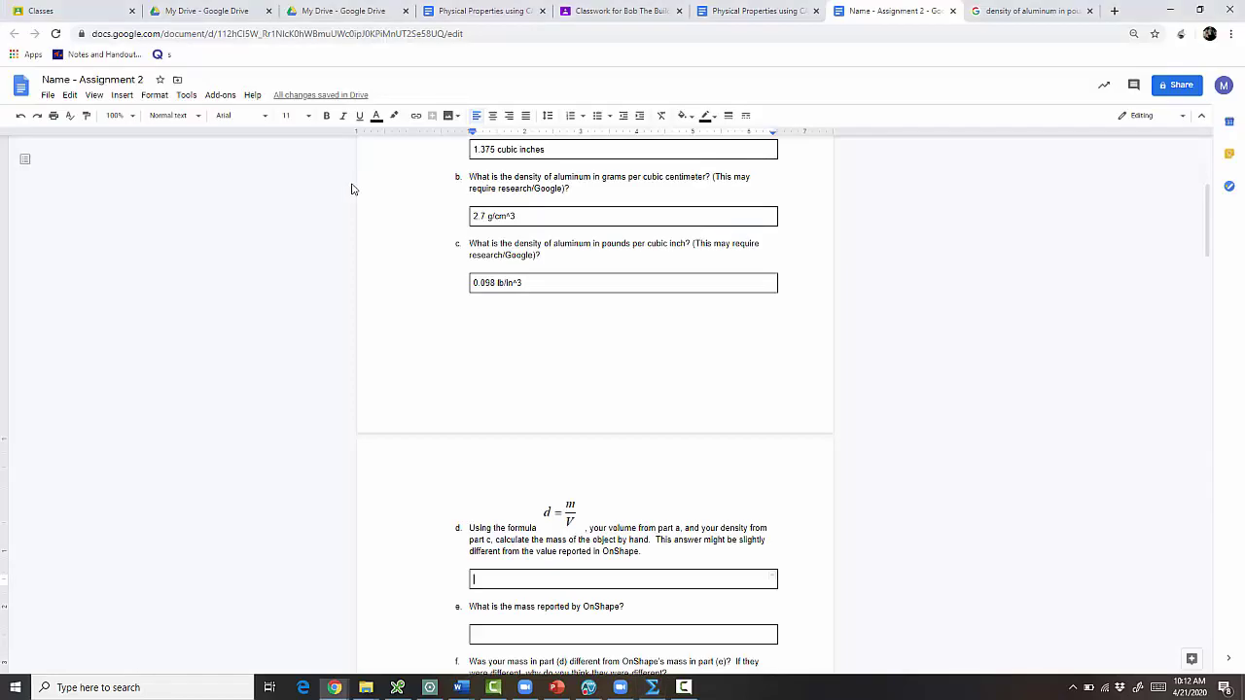
{"action": "left_click", "coordinate": [799, 31]}
{"action": "type", "text": "1.375"}
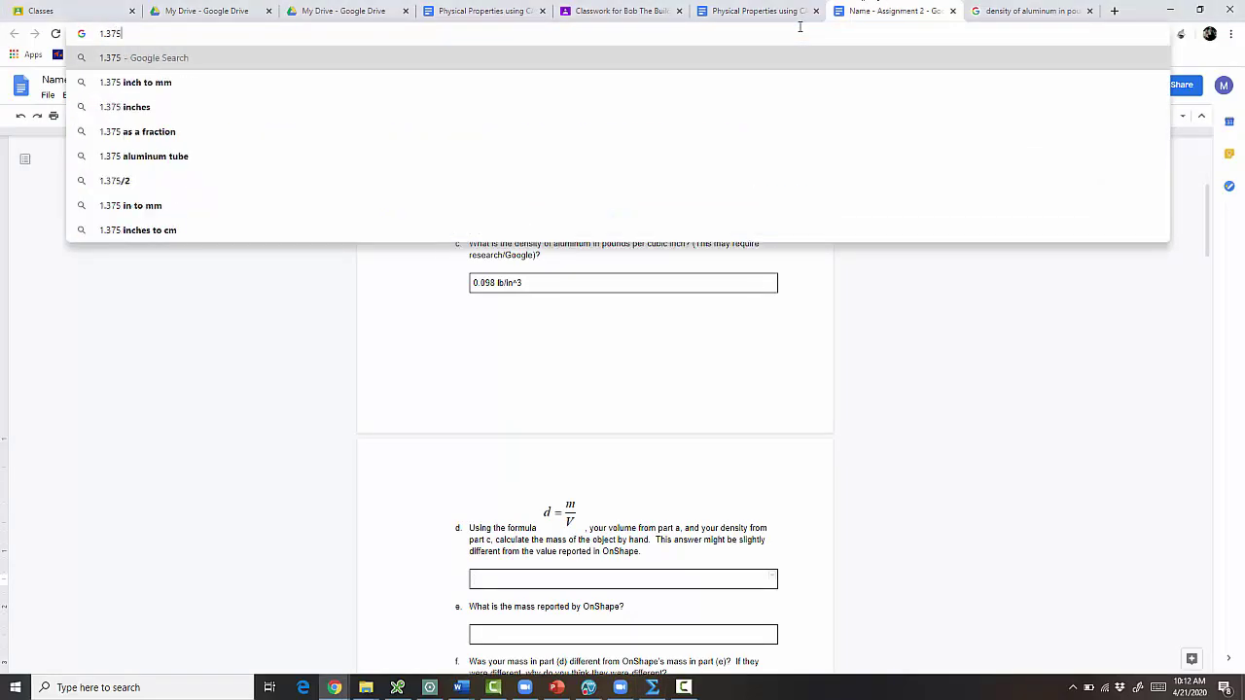
{"action": "type", "text": "*.098"}
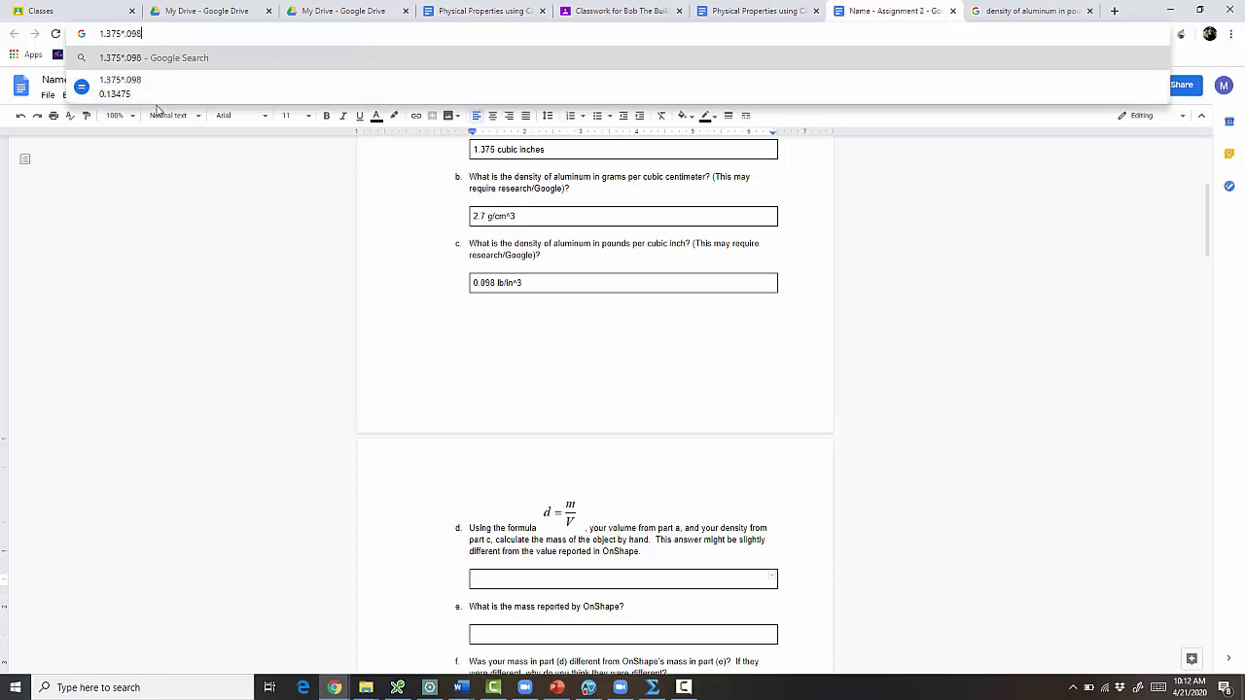
{"action": "left_click", "coordinate": [1043, 10]}
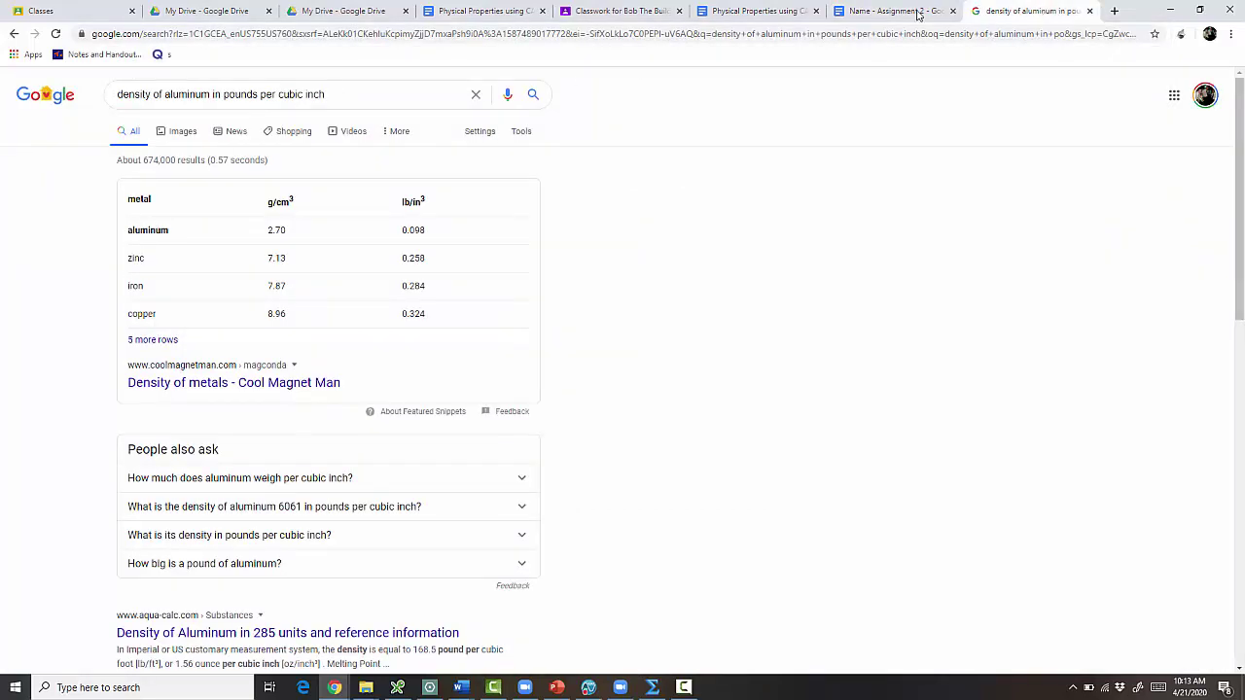
{"action": "left_click", "coordinate": [189, 9]}
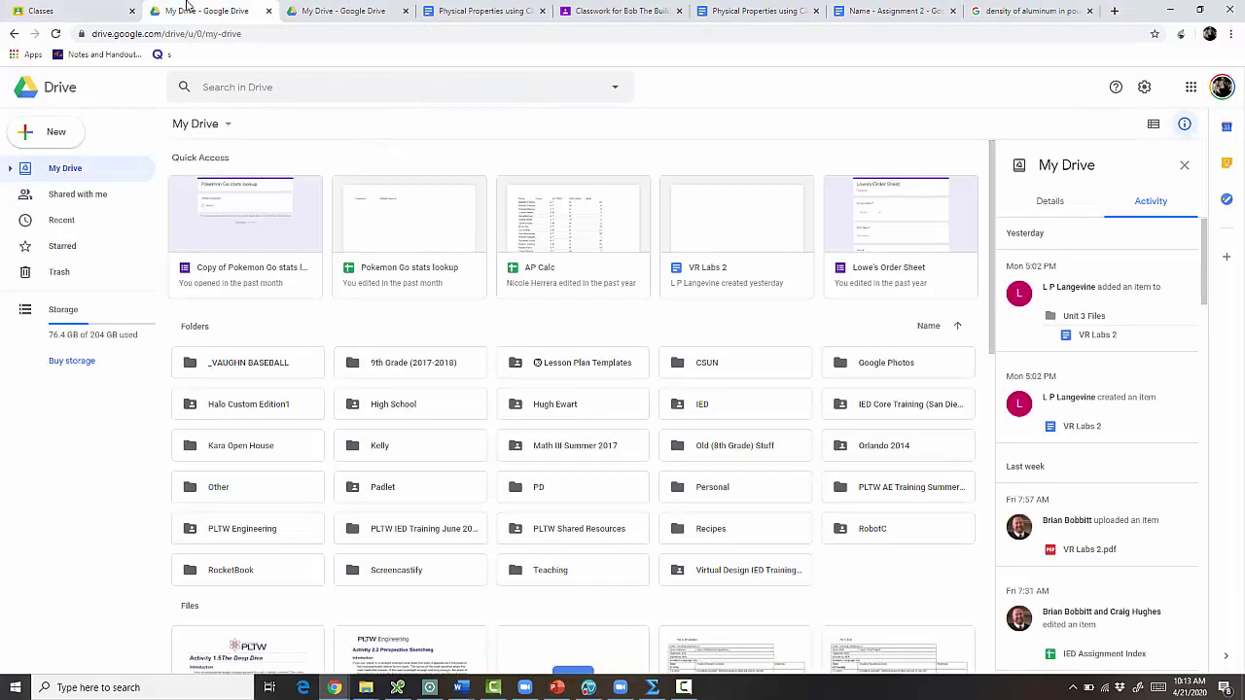
{"action": "left_click", "coordinate": [307, 9]}
{"action": "left_click", "coordinate": [866, 9]}
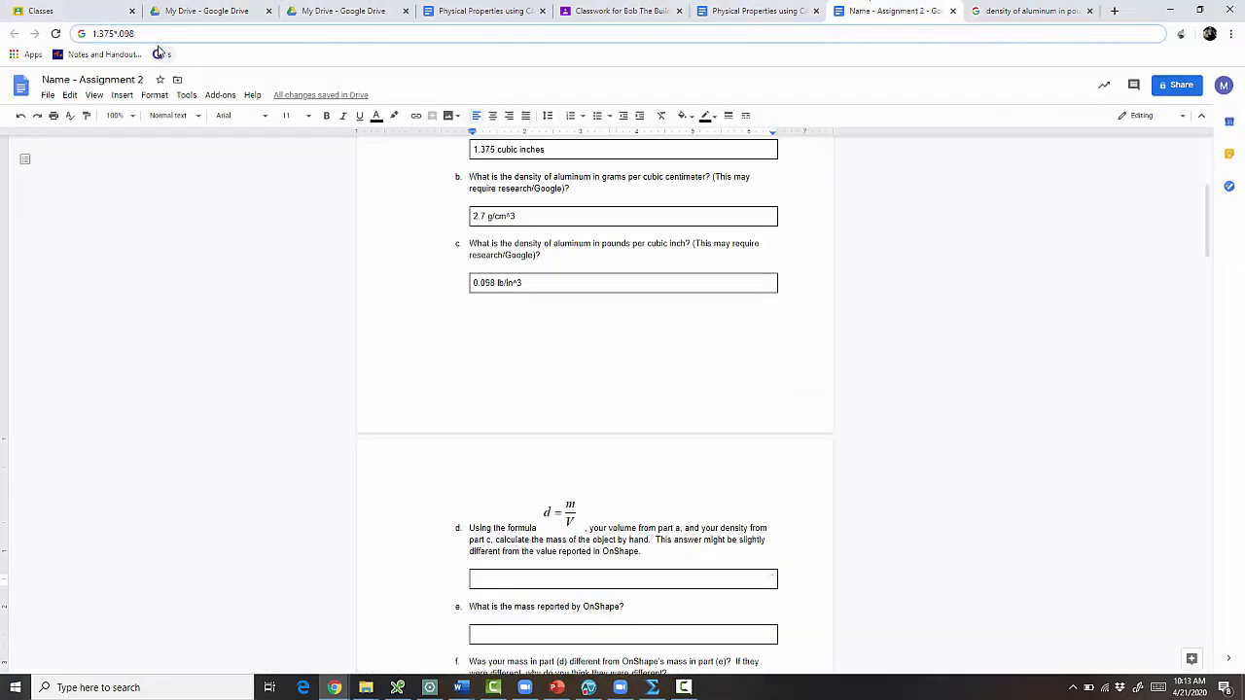
Run the search for 1.375*.098 and copy the product from the Google calculator
{"action": "key", "text": "Return"}
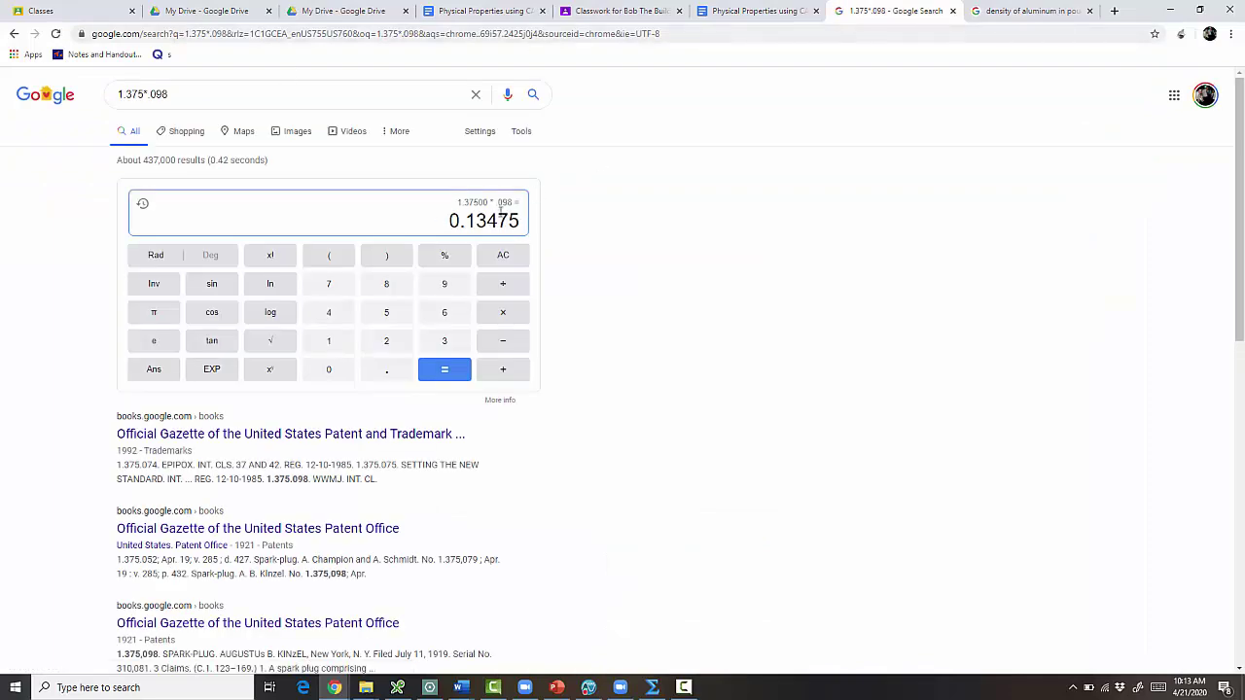
{"action": "left_click_drag", "start_coordinate": [456, 212], "coordinate": [477, 216]}
{"action": "double_click", "coordinate": [521, 222]}
{"action": "key", "text": "ctrl+c"}
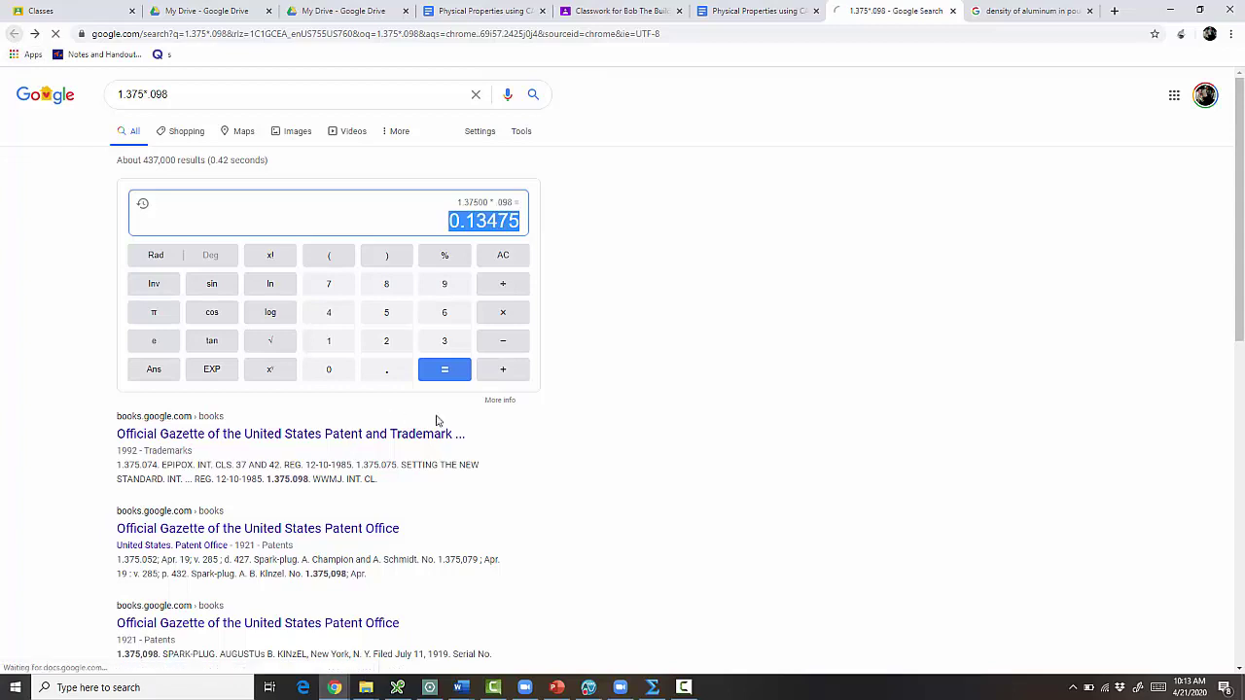
Return to the Assignment 2 document and paste the copied mass 0.13475 into the part d answer box
{"action": "key", "text": "alt+Left"}
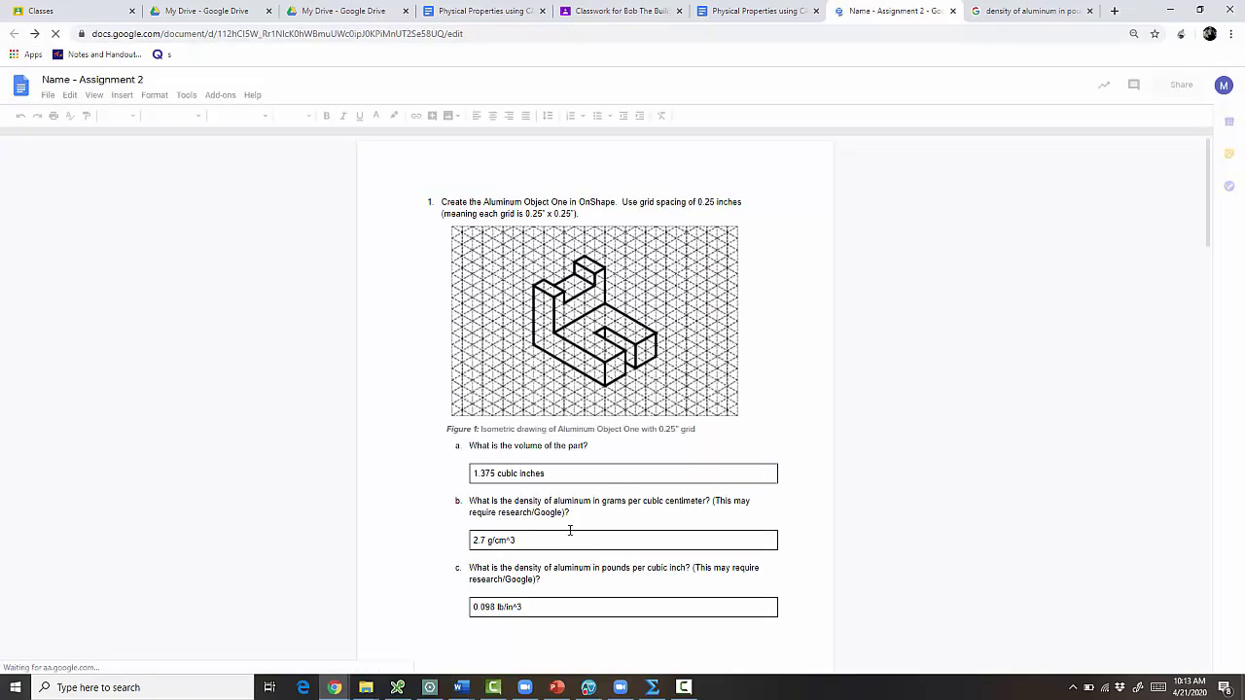
{"action": "scroll", "coordinate": [576, 599], "scroll_direction": "down", "scroll_amount": 3}
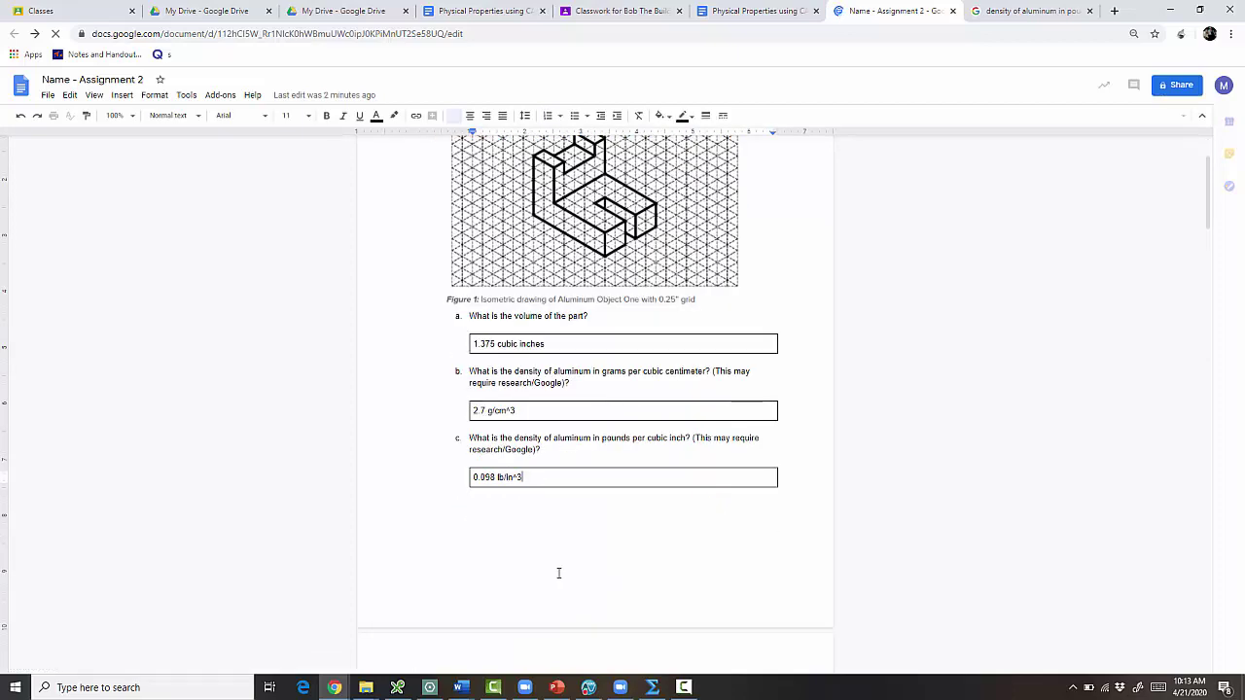
{"action": "scroll", "coordinate": [550, 535], "scroll_direction": "down", "scroll_amount": 2}
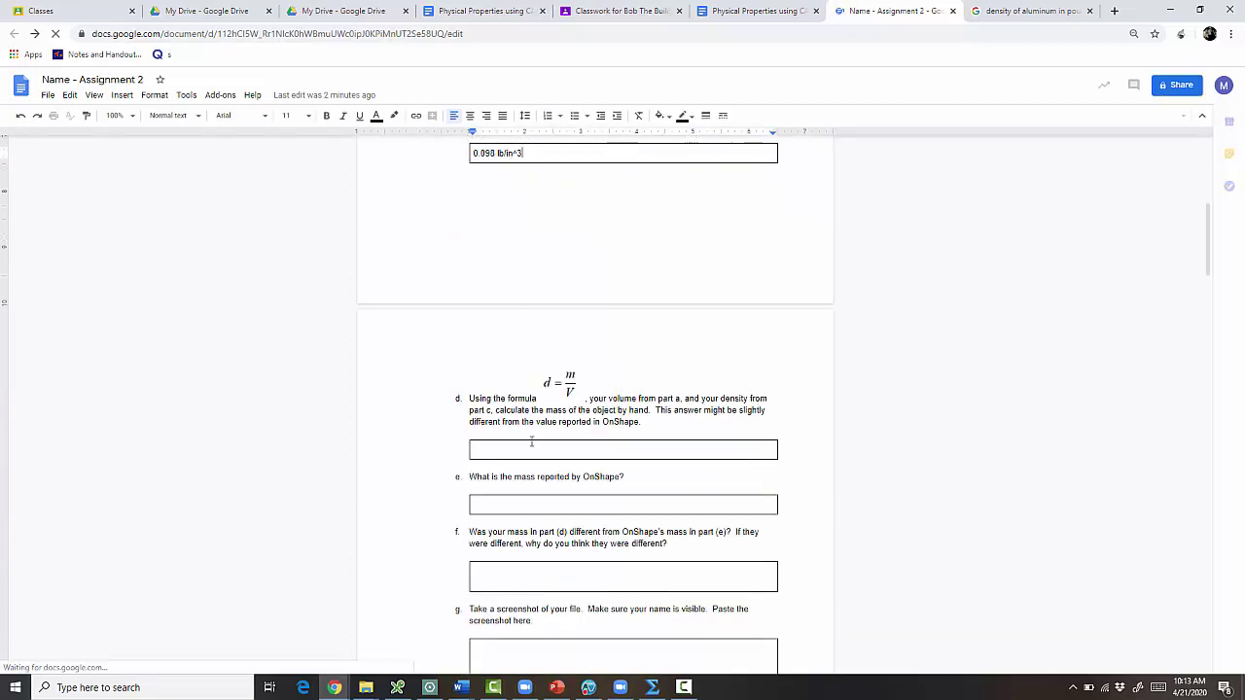
{"action": "scroll", "coordinate": [532, 443], "scroll_direction": "down", "scroll_amount": 4}
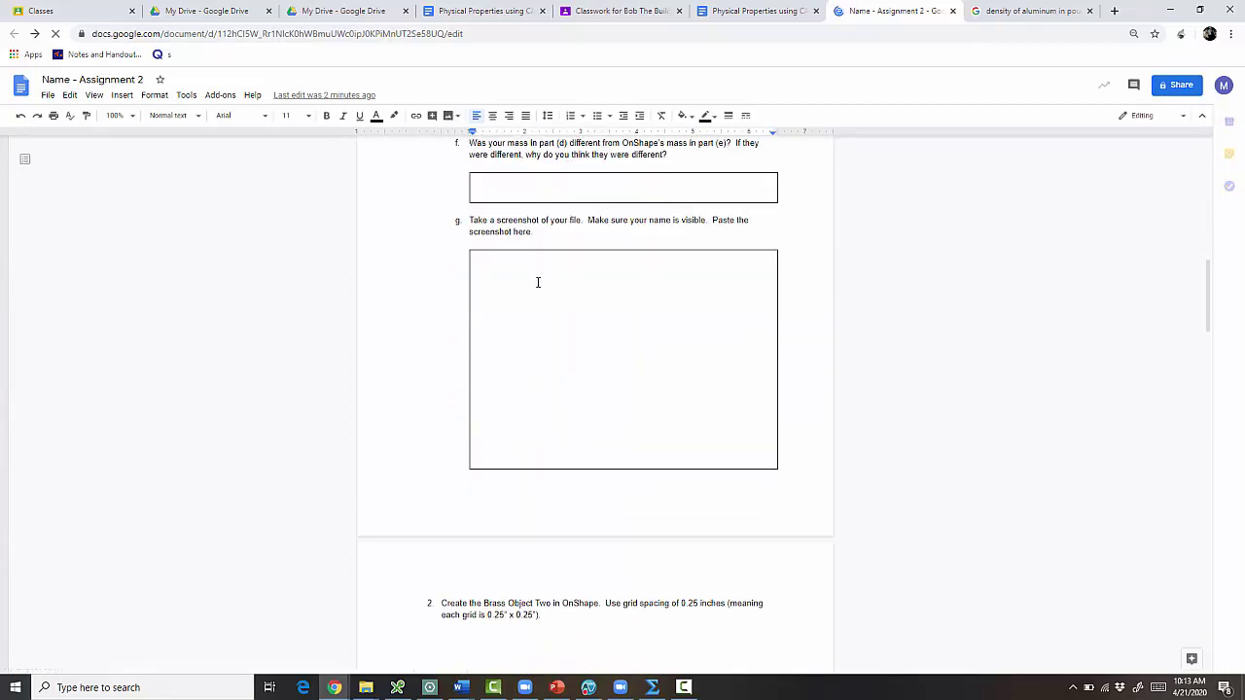
{"action": "scroll", "coordinate": [530, 370], "scroll_direction": "up", "scroll_amount": 4}
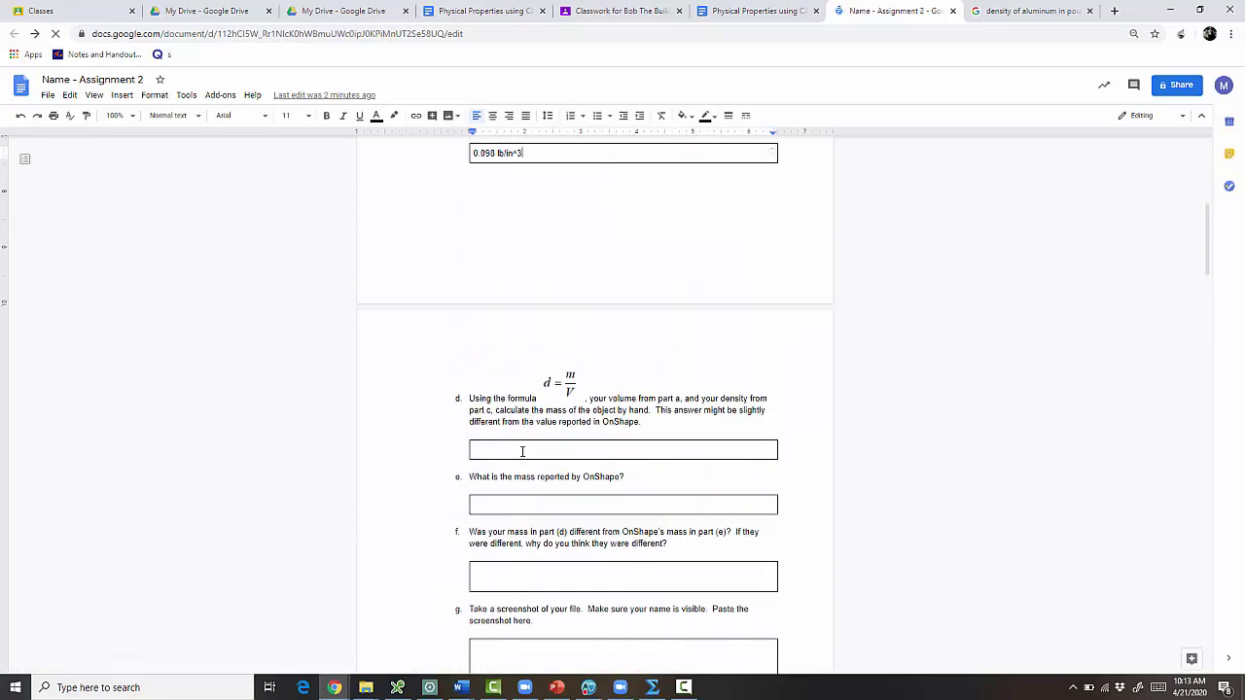
{"action": "left_click", "coordinate": [521, 452]}
{"action": "key", "text": "ctrl+v"}
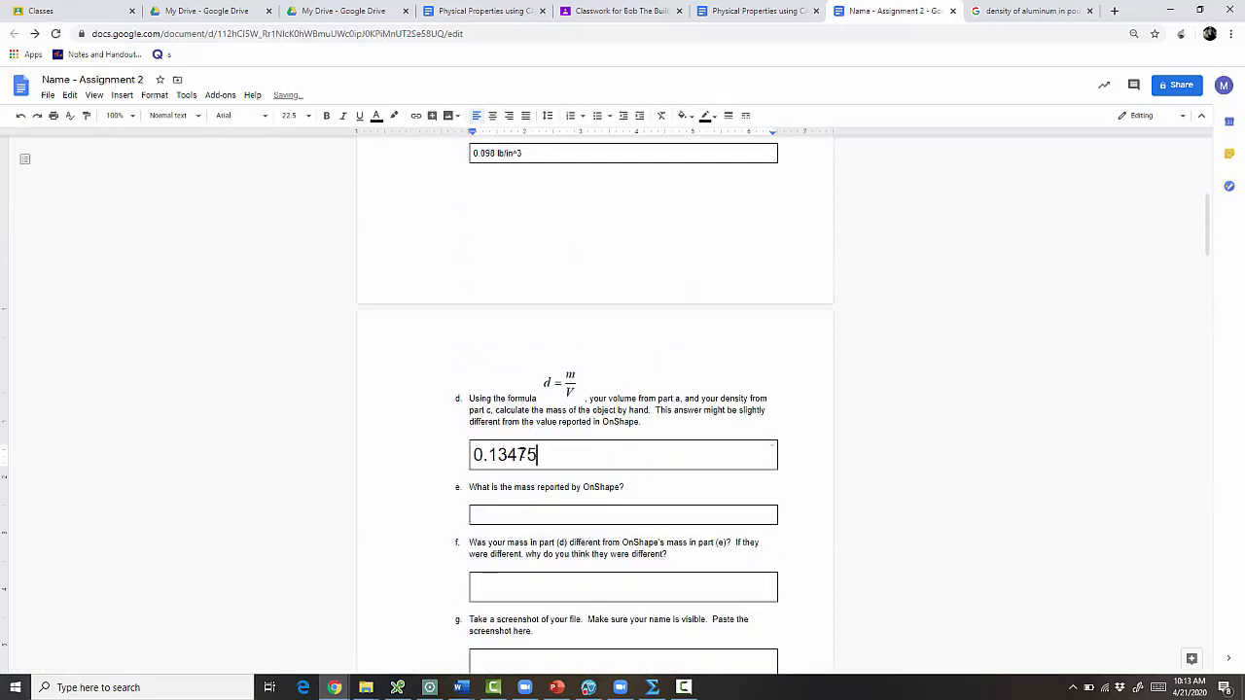
Place the cursor in the part e answer box and switch to the Onshape window with Aluminum Object 1
{"action": "scroll", "coordinate": [590, 490], "scroll_direction": "down", "scroll_amount": 1}
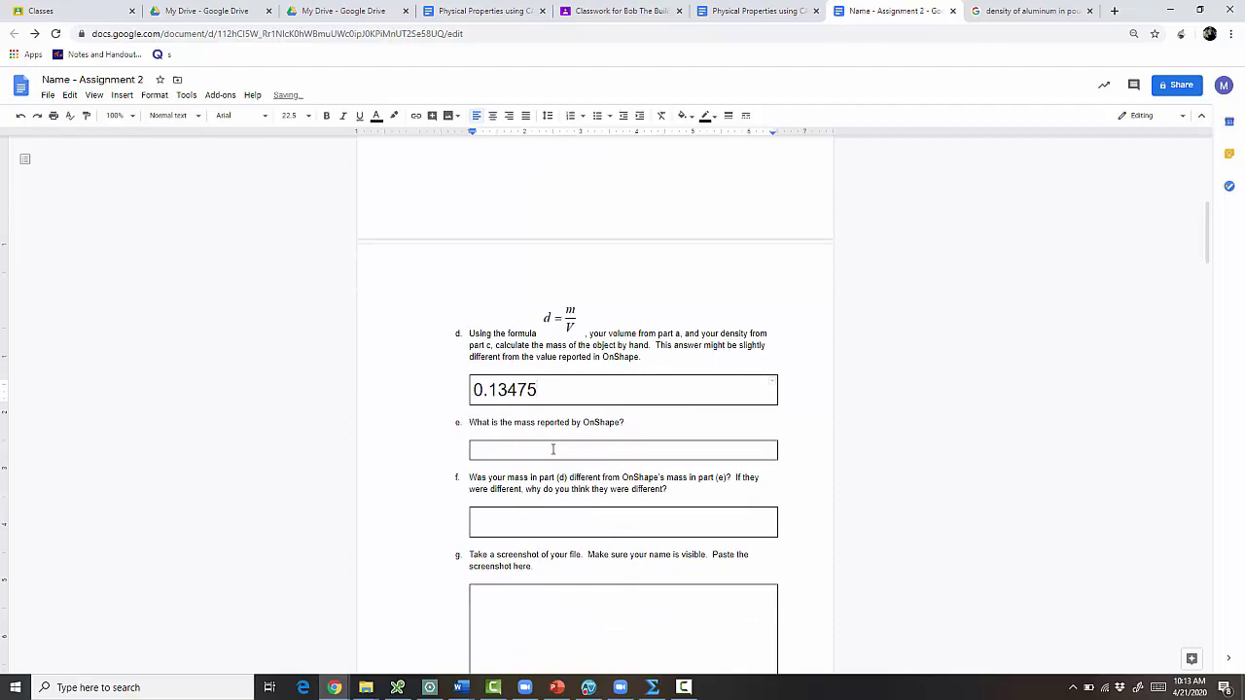
{"action": "left_click", "coordinate": [550, 447]}
{"action": "key", "text": "alt+Tab"}
{"action": "key", "text": "Tab"}
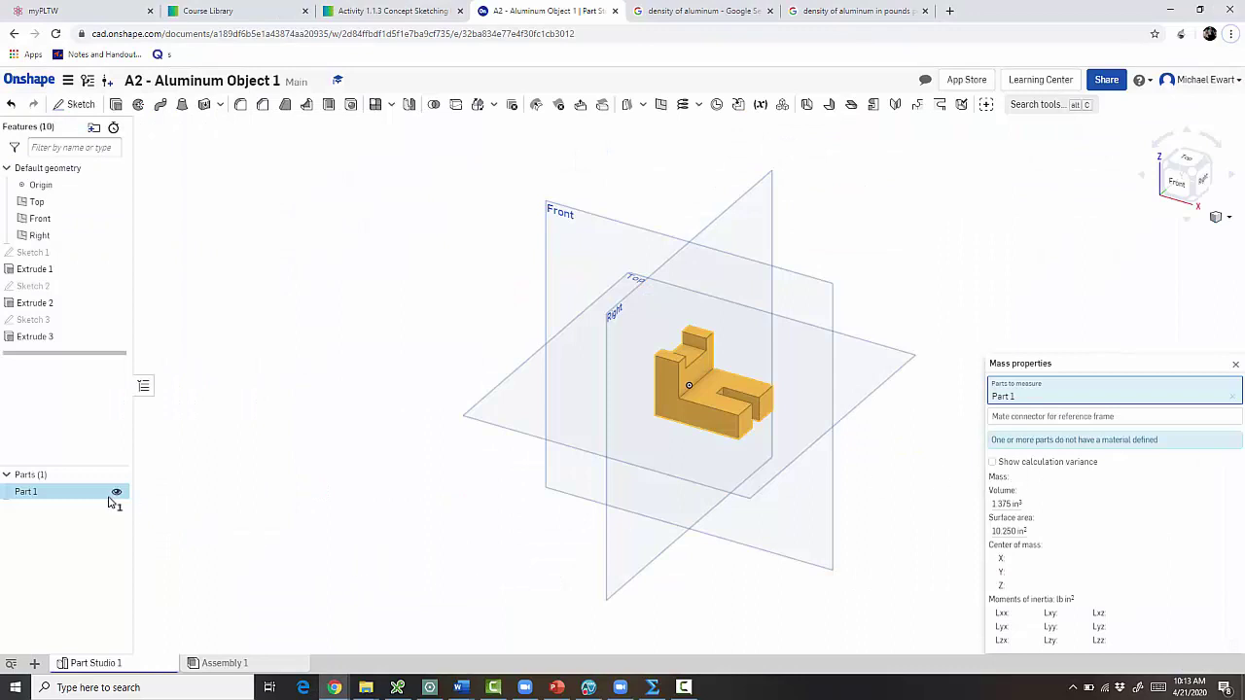
Assign the Aluminum material from the Onshape Material Library to Part 1
{"action": "right_click", "coordinate": [52, 494]}
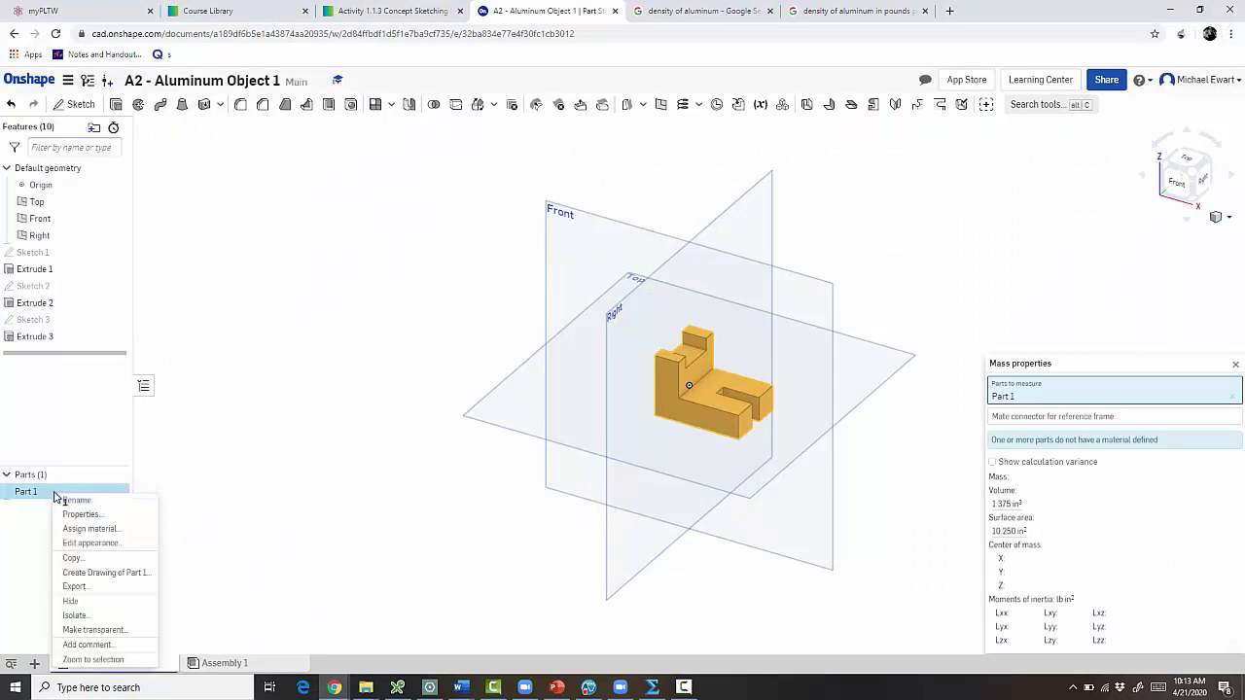
{"action": "left_click", "coordinate": [72, 530]}
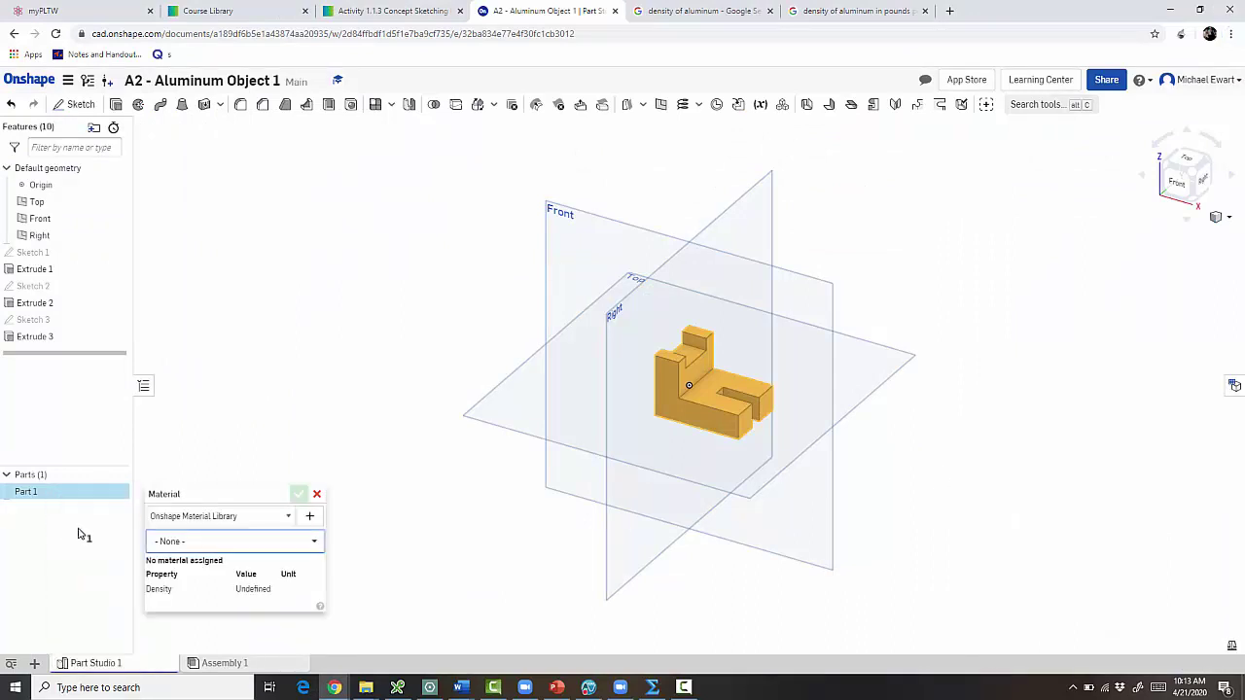
{"action": "left_click", "coordinate": [229, 543]}
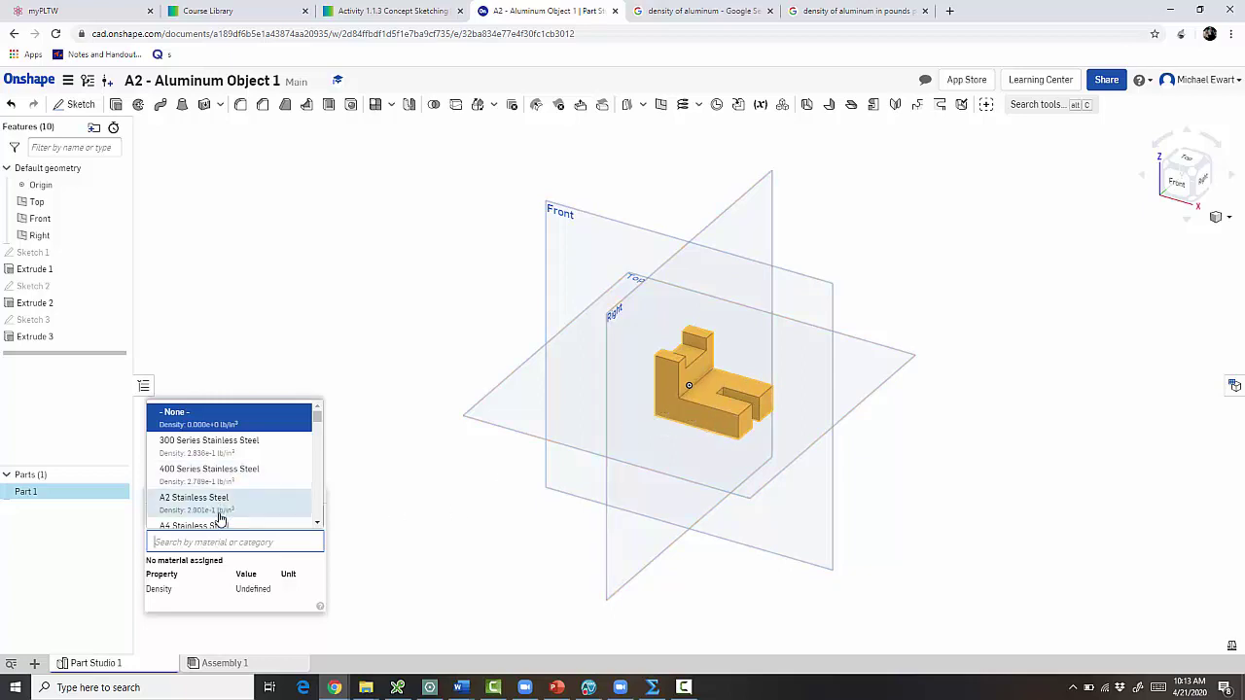
{"action": "scroll", "coordinate": [219, 497], "scroll_direction": "down", "scroll_amount": 2}
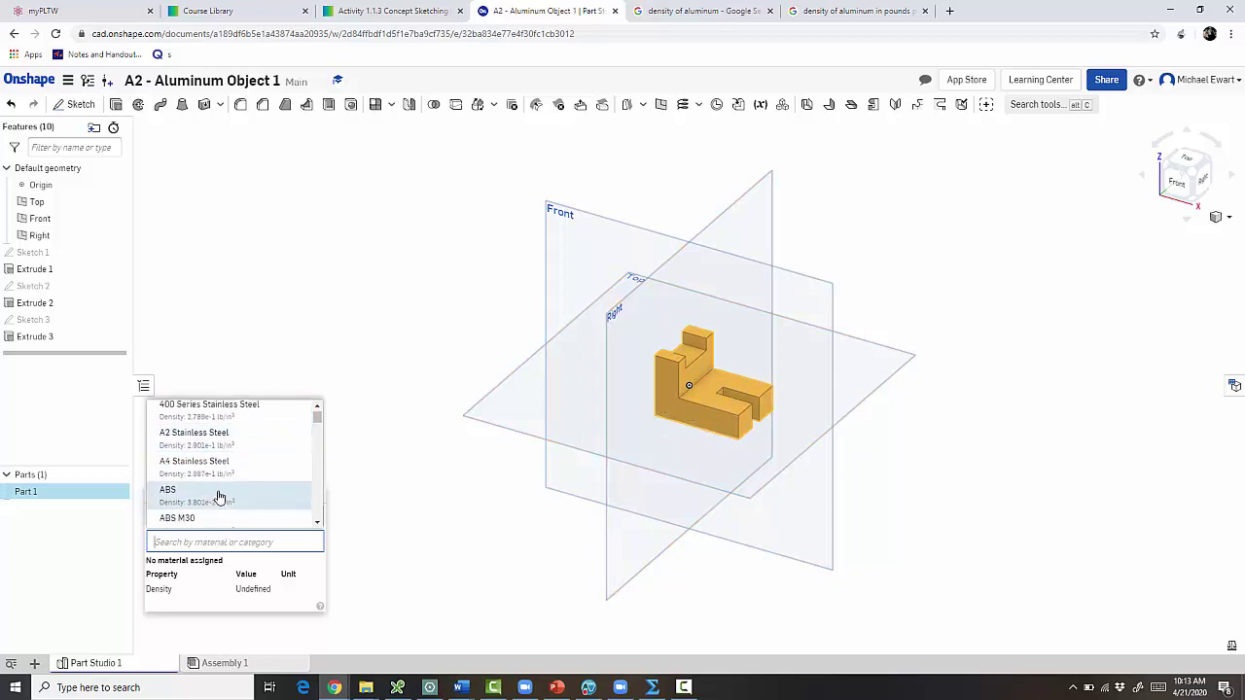
{"action": "type", "text": "alumin"}
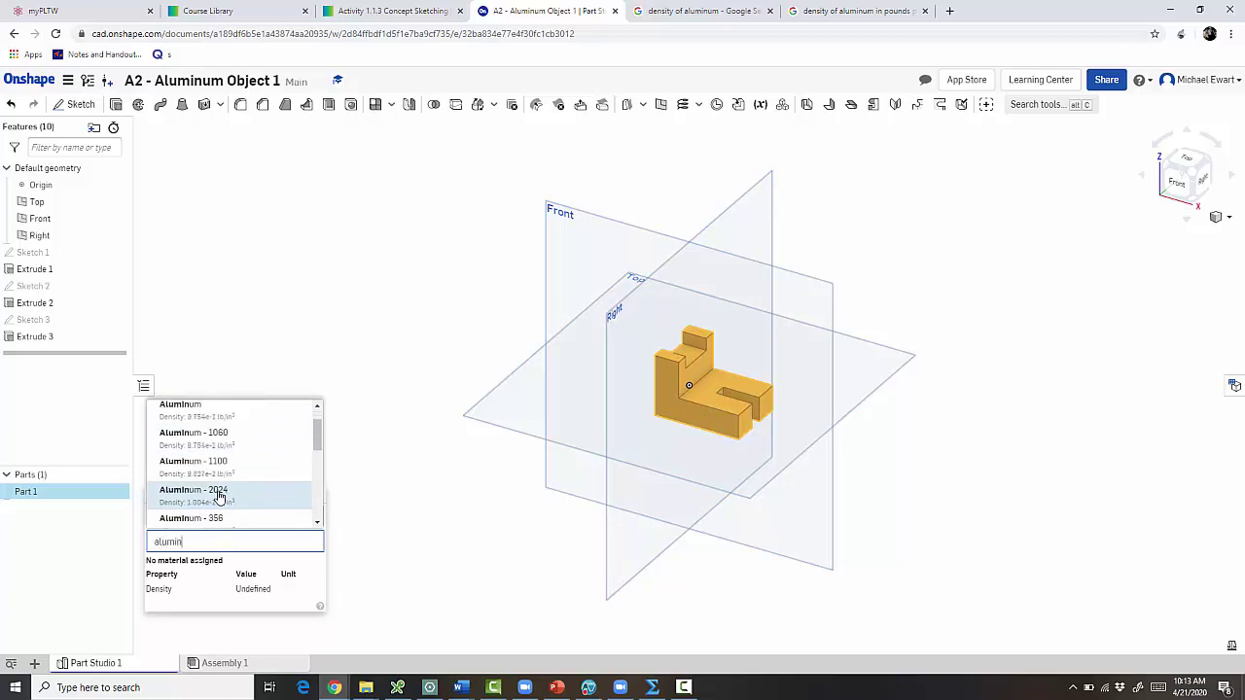
{"action": "scroll", "coordinate": [281, 511], "scroll_direction": "up", "scroll_amount": 2}
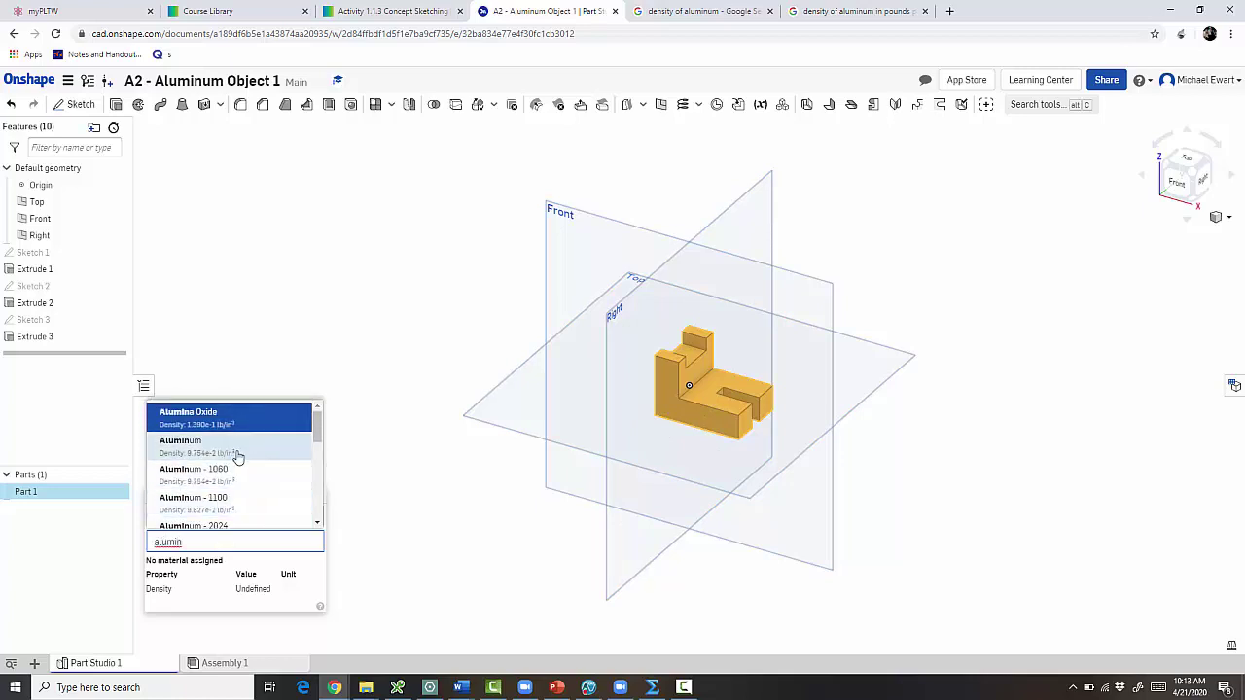
{"action": "scroll", "coordinate": [248, 486], "scroll_direction": "down", "scroll_amount": 2}
{"action": "scroll", "coordinate": [243, 471], "scroll_direction": "up", "scroll_amount": 3}
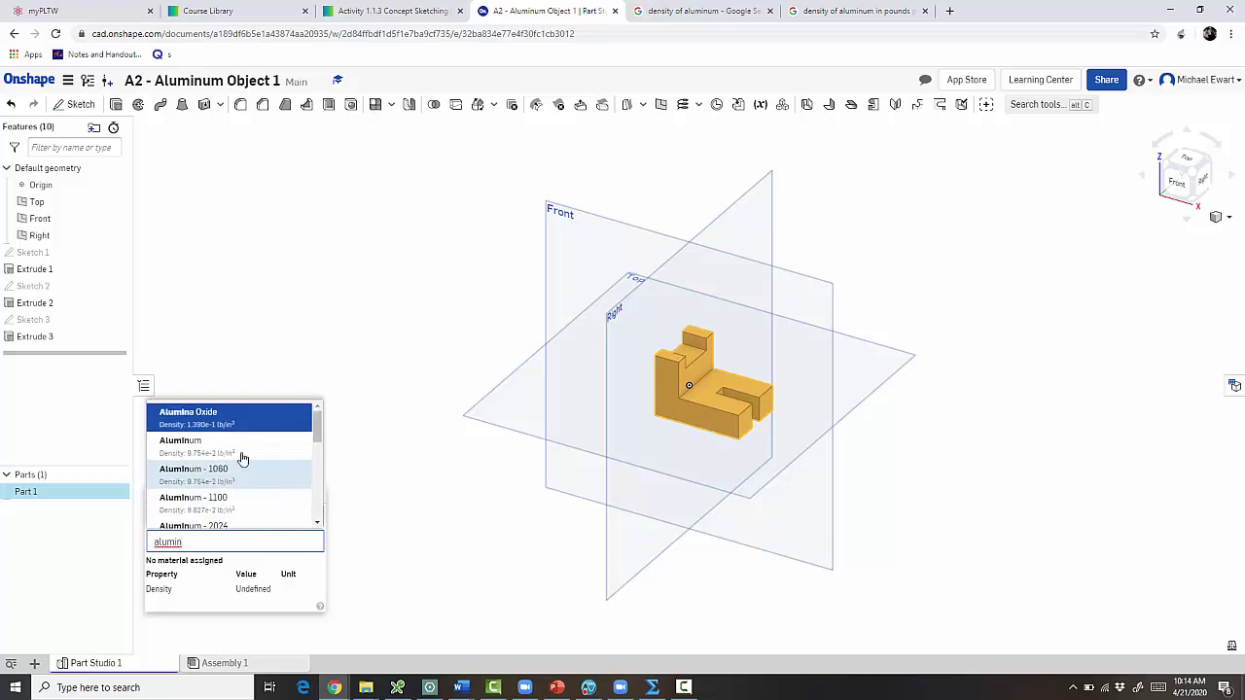
{"action": "left_click", "coordinate": [228, 454]}
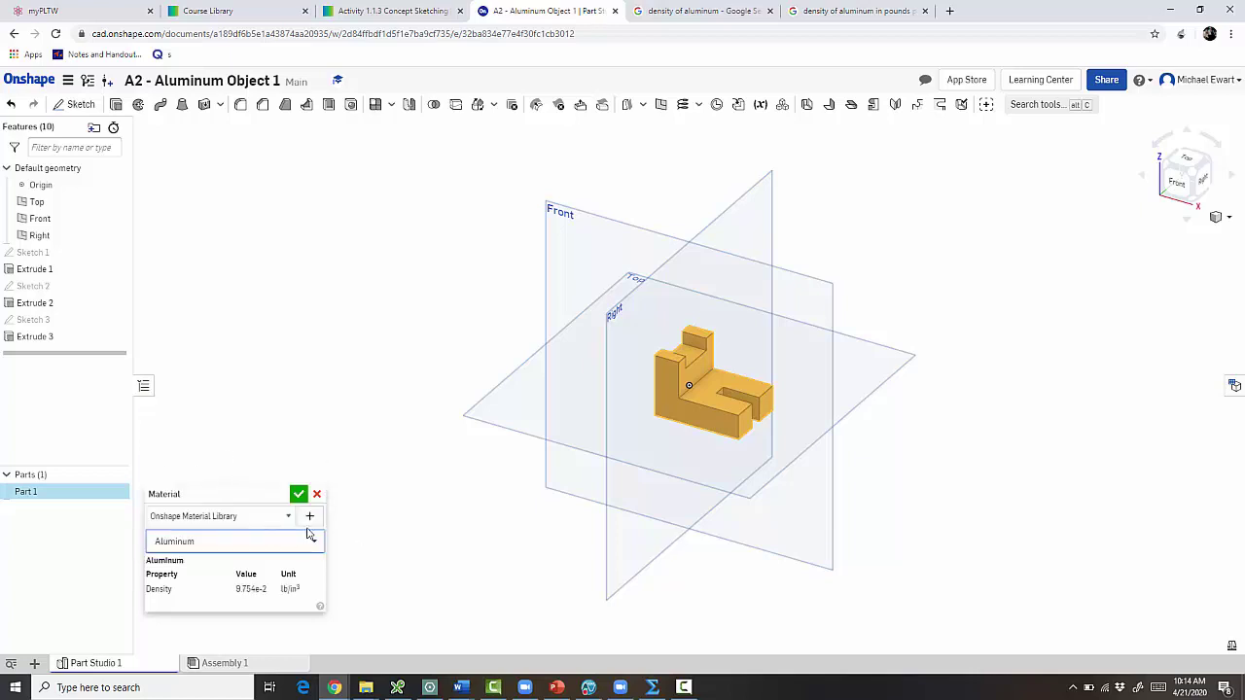
{"action": "left_click", "coordinate": [298, 495]}
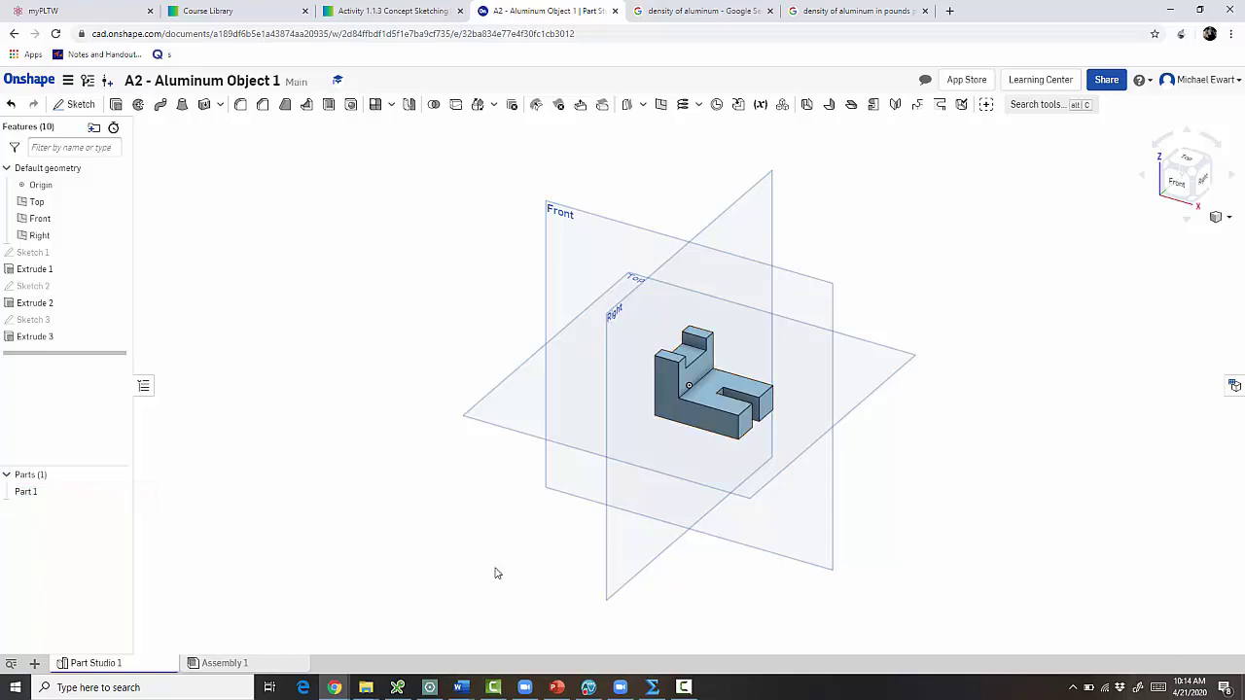
Display the mass properties of Part 1 and read its mass at full precision
{"action": "left_click", "coordinate": [88, 492]}
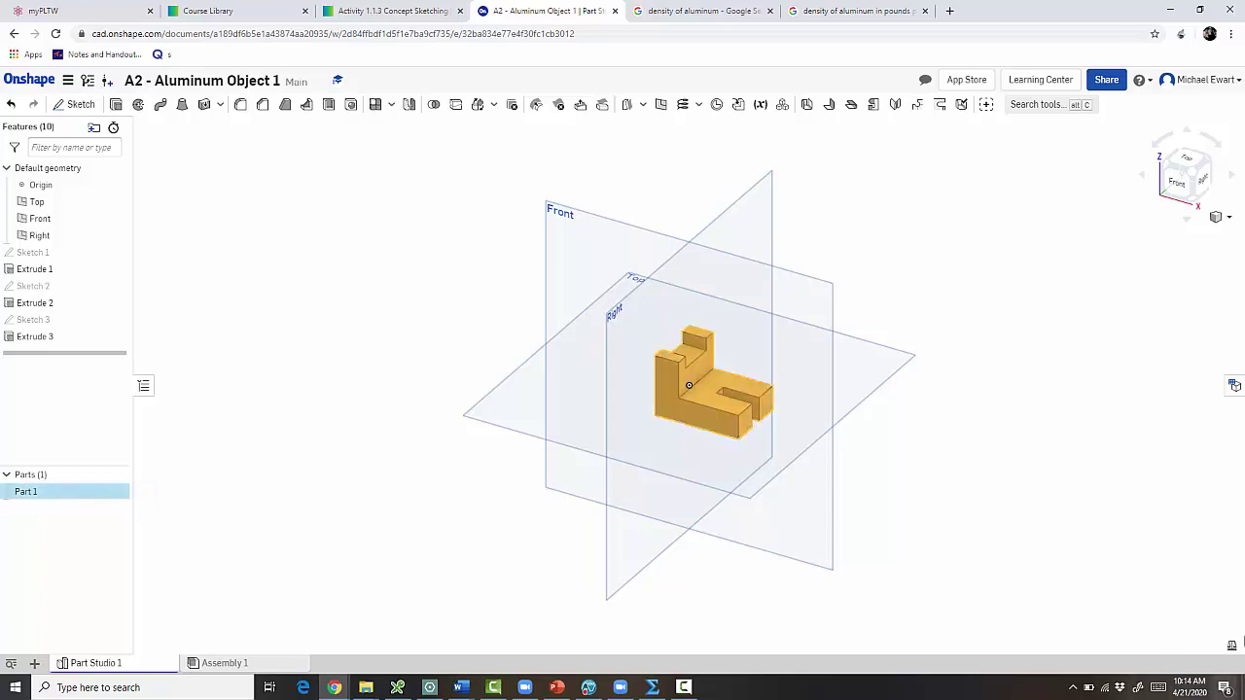
{"action": "left_click", "coordinate": [1230, 648]}
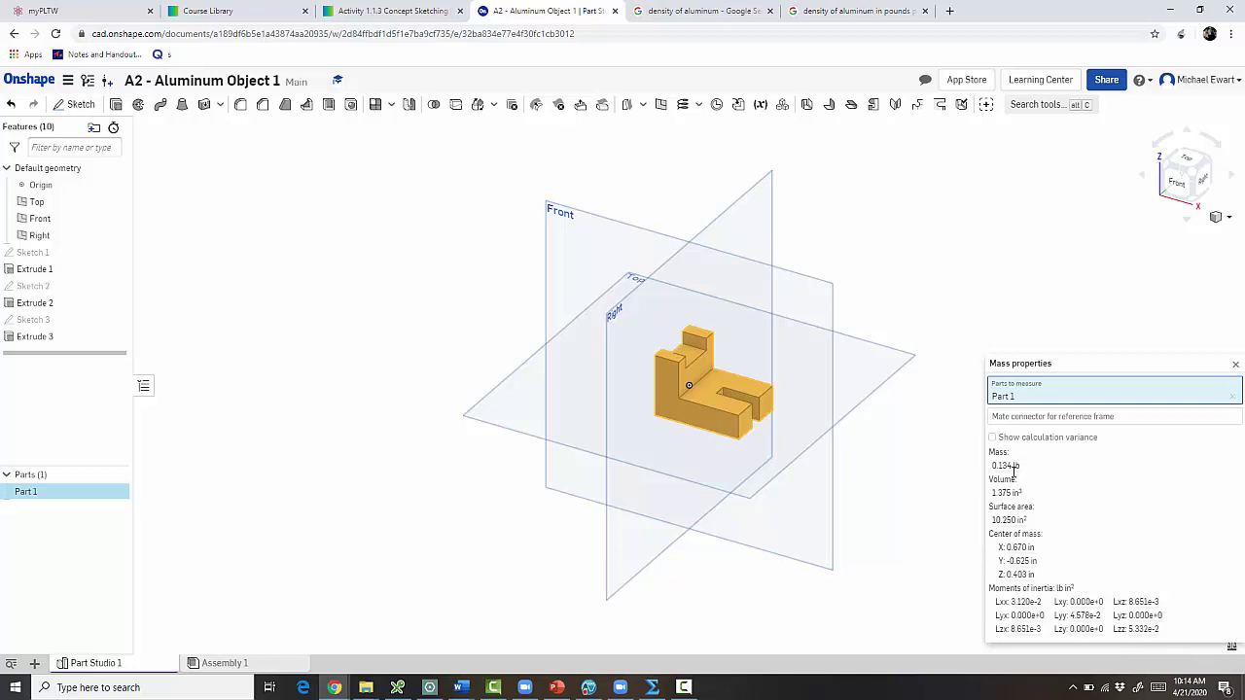
{"action": "mouse_move", "coordinate": [1005, 469]}
Return to the Assignment 2 document, answer part e with "0.1341226 pounds", and append the unit "pounds" to the part d mass
{"action": "key", "text": "alt+Tab"}
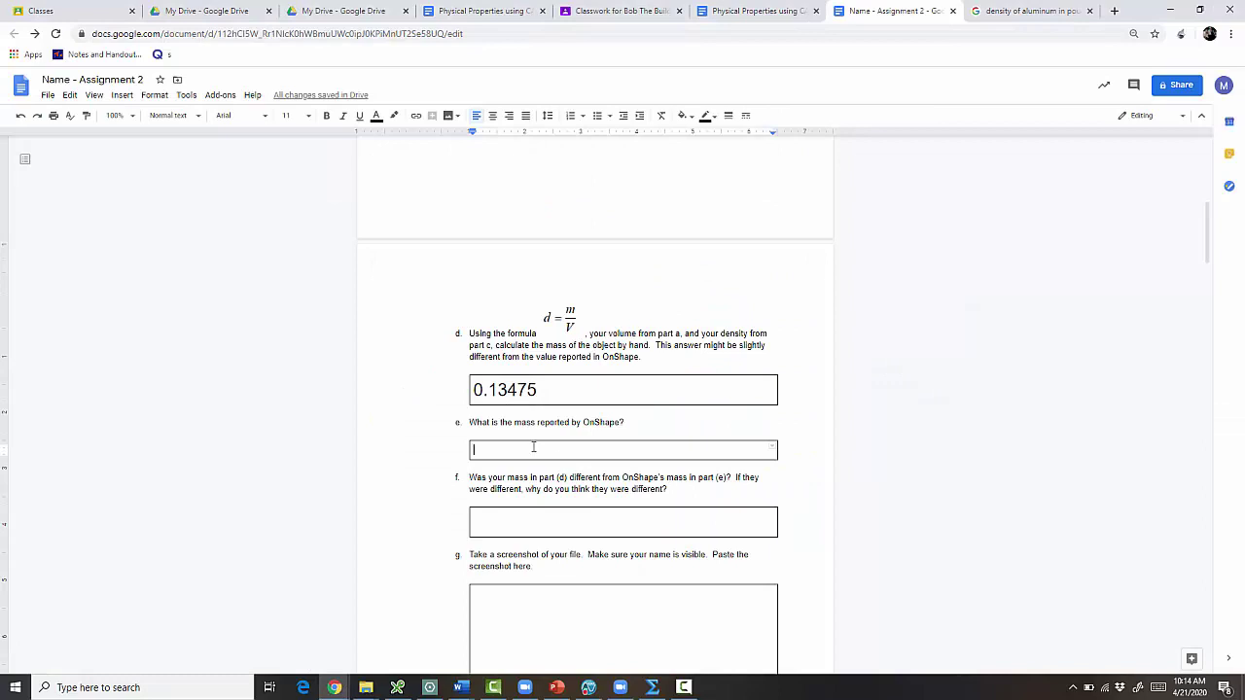
{"action": "type", "text": "0.1341226 pounds"}
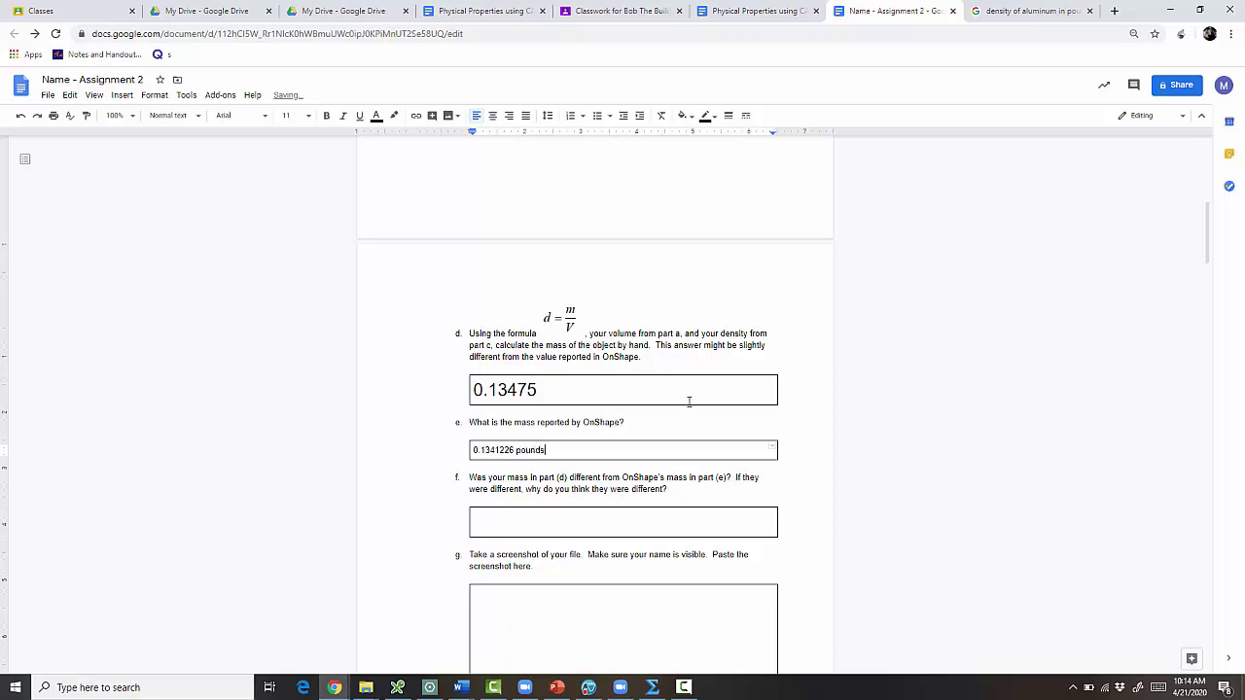
{"action": "left_click", "coordinate": [620, 388]}
{"action": "type", "text": "pounds"}
Begin the part f answer with "Slightly different. We rounded" and check the aluminum density in the Google search results
{"action": "left_click", "coordinate": [630, 517]}
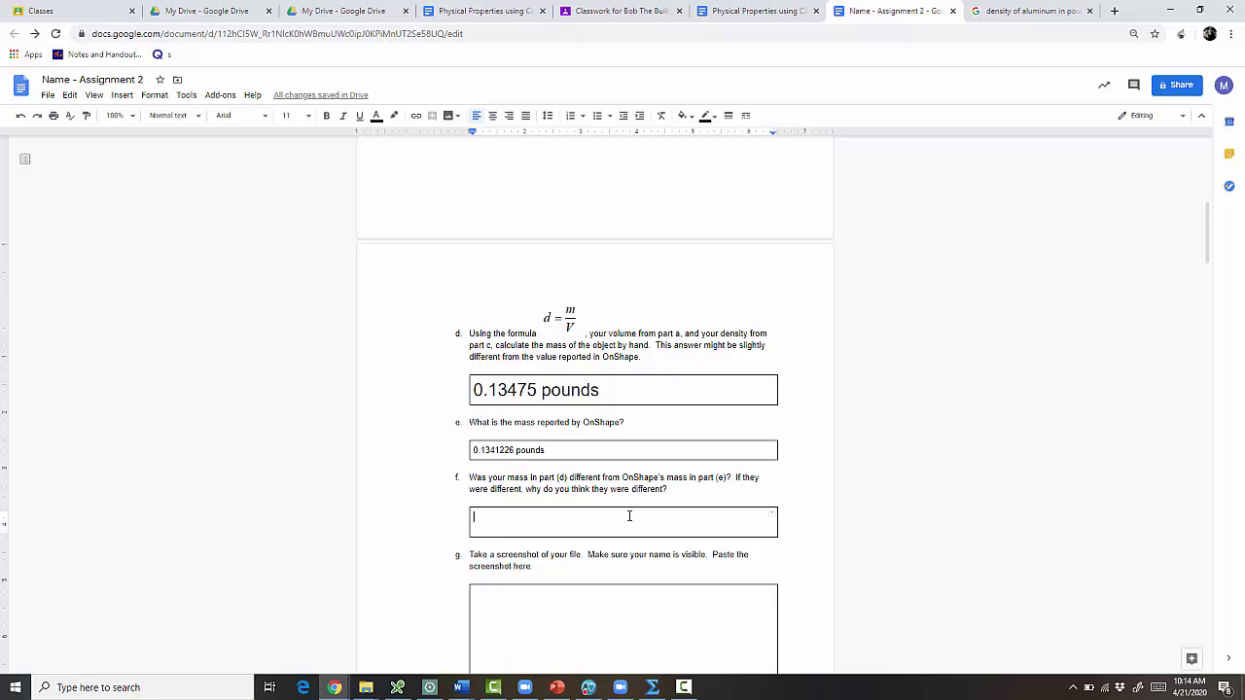
{"action": "type", "text": "Slightly different."}
{"action": "type", "text": "We rounded"}
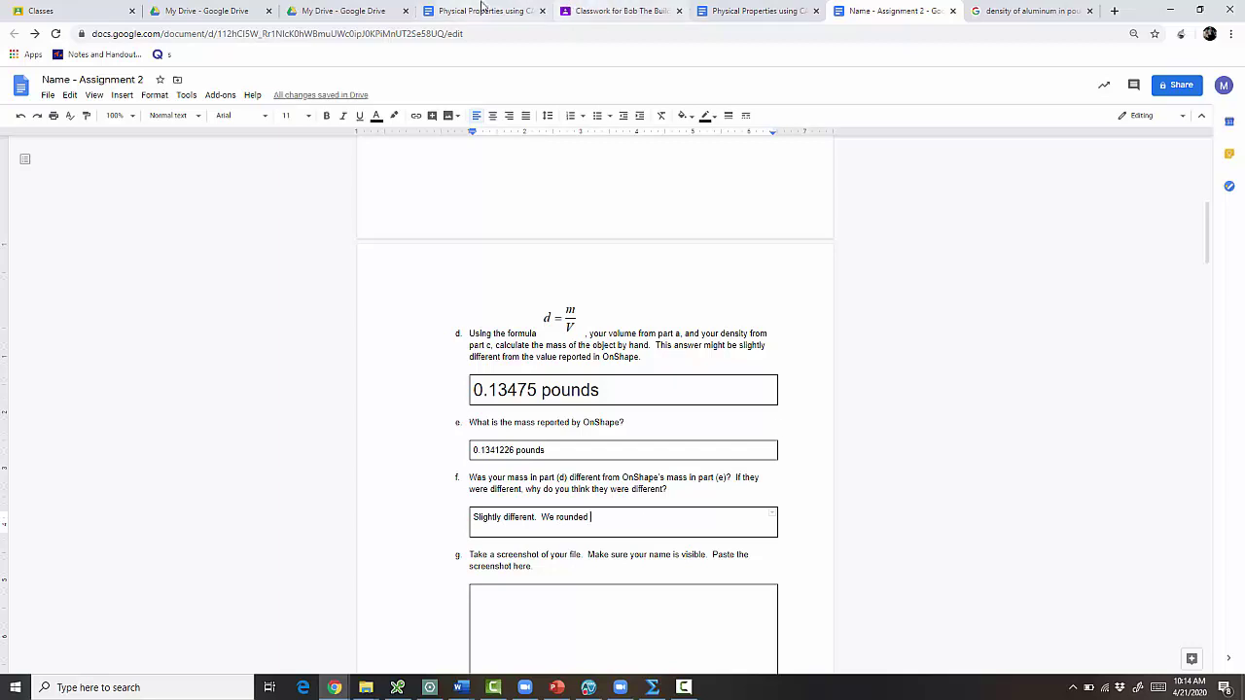
{"action": "left_click", "coordinate": [1029, 11]}
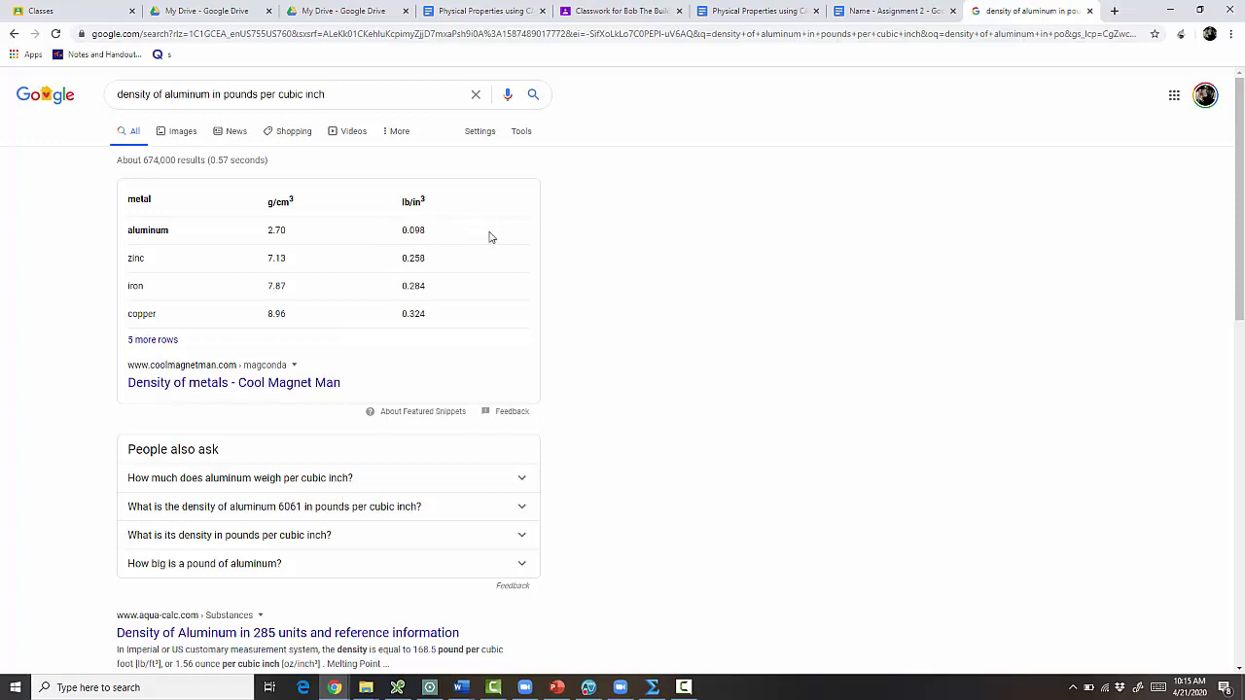
{"action": "left_click", "coordinate": [901, 8]}
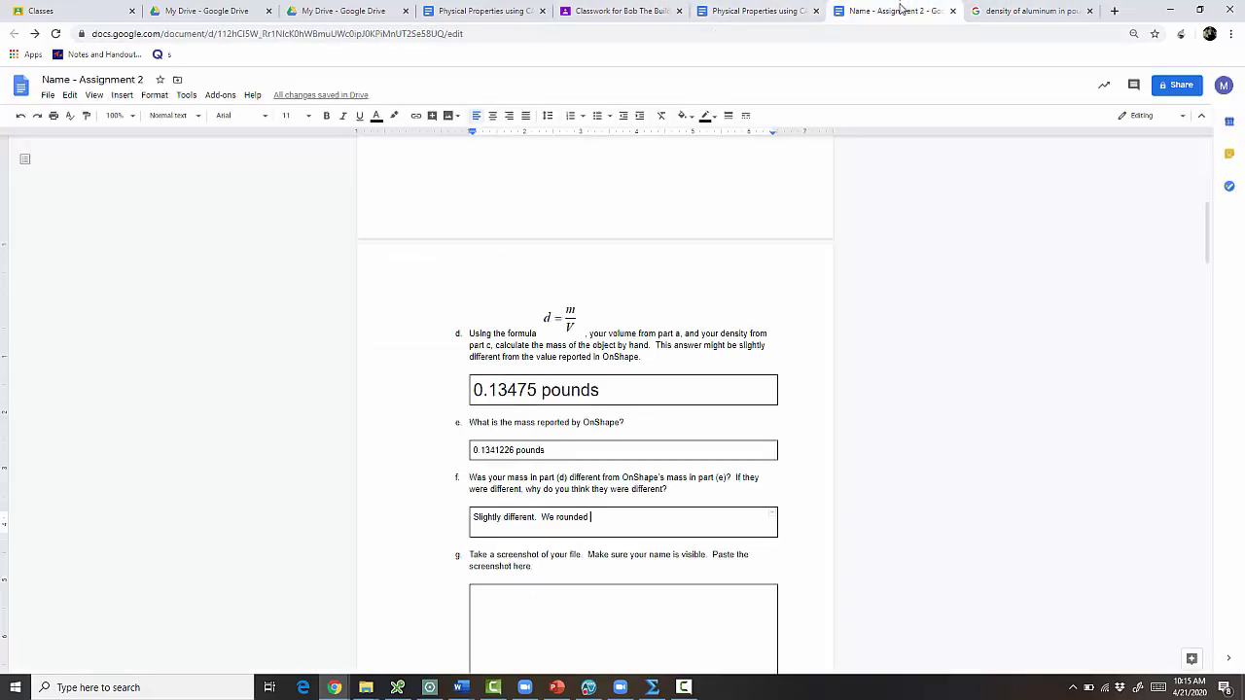
Reword the part f answer to "Slightly different. We used a rounded density, Onshape used the exact density."
{"action": "left_click_drag", "start_coordinate": [621, 517], "coordinate": [564, 518]}
{"action": "key", "text": "BackSpace"}
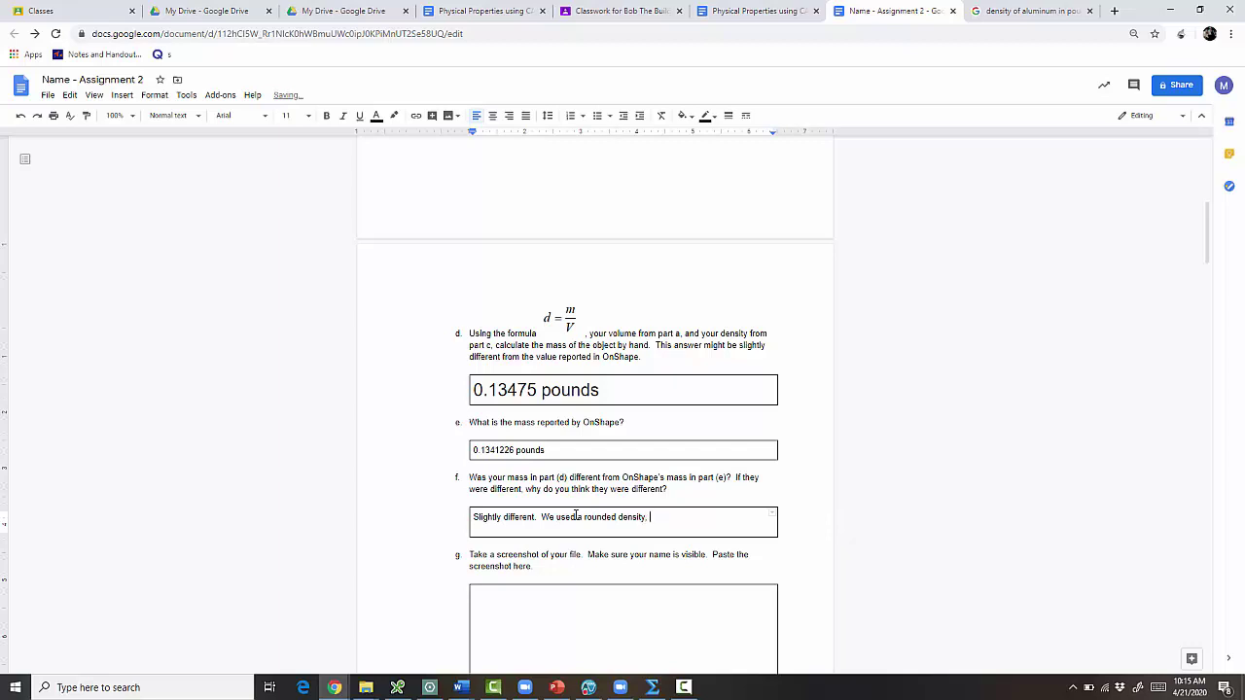
{"action": "type", "text": "pe gave the "}
{"action": "type", "text": "exa"}
{"action": "type", "text": "ct den"}
{"action": "key", "text": "BackSpace"}
{"action": "key", "text": "BackSpace"}
{"action": "key", "text": "BackSpace"}
{"action": "key", "text": "BackSpace"}
{"action": "key", "text": "BackSpace"}
{"action": "key", "text": "BackSpace"}
{"action": "key", "text": "BackSpace"}
{"action": "key", "text": "BackSpace"}
{"action": "key", "text": "BackSpace"}
{"action": "key", "text": "BackSpace"}
{"action": "key", "text": "BackSpace"}
{"action": "key", "text": "BackSpace"}
{"action": "key", "text": "BackSpace"}
{"action": "key", "text": "BackSpace"}
{"action": "key", "text": "BackSpace"}
{"action": "key", "text": "BackSpace"}
{"action": "key", "text": "BackSpace"}
{"action": "type", "text": "used the exact density"}
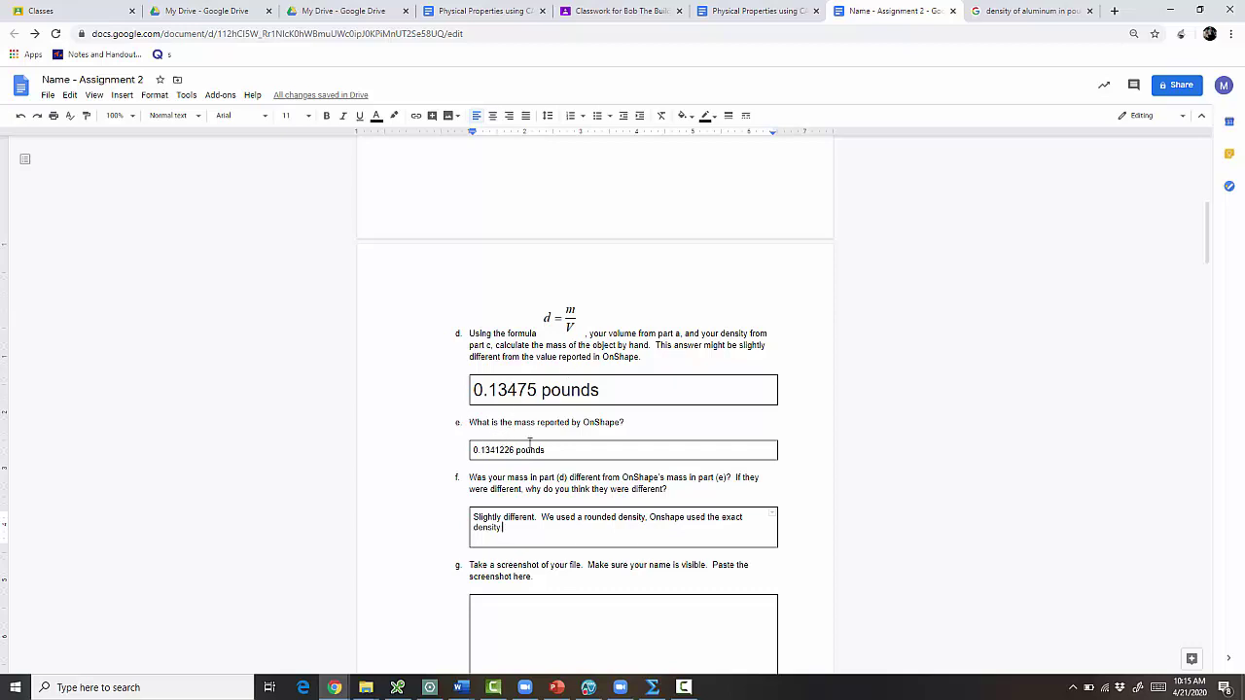
Place the cursor in the part g box, switch to Onshape, and snip the area showing the account name, model and mass properties
{"action": "scroll", "coordinate": [513, 446], "scroll_direction": "down", "scroll_amount": 2}
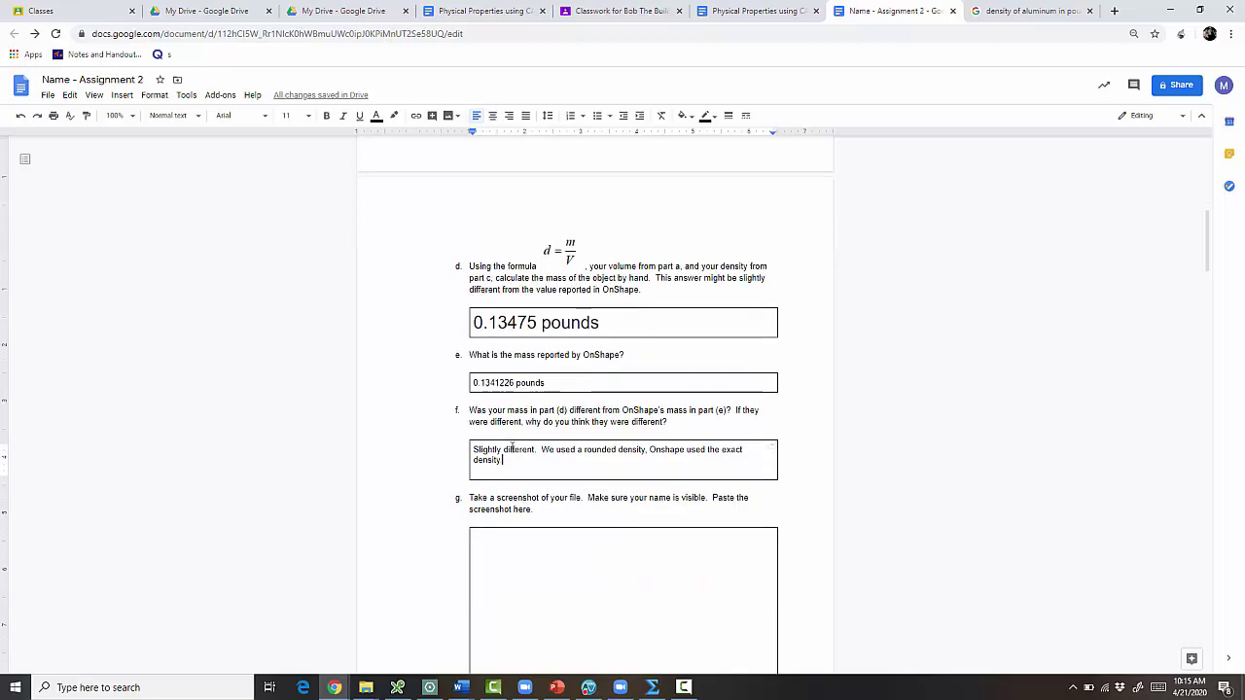
{"action": "left_click", "coordinate": [517, 418]}
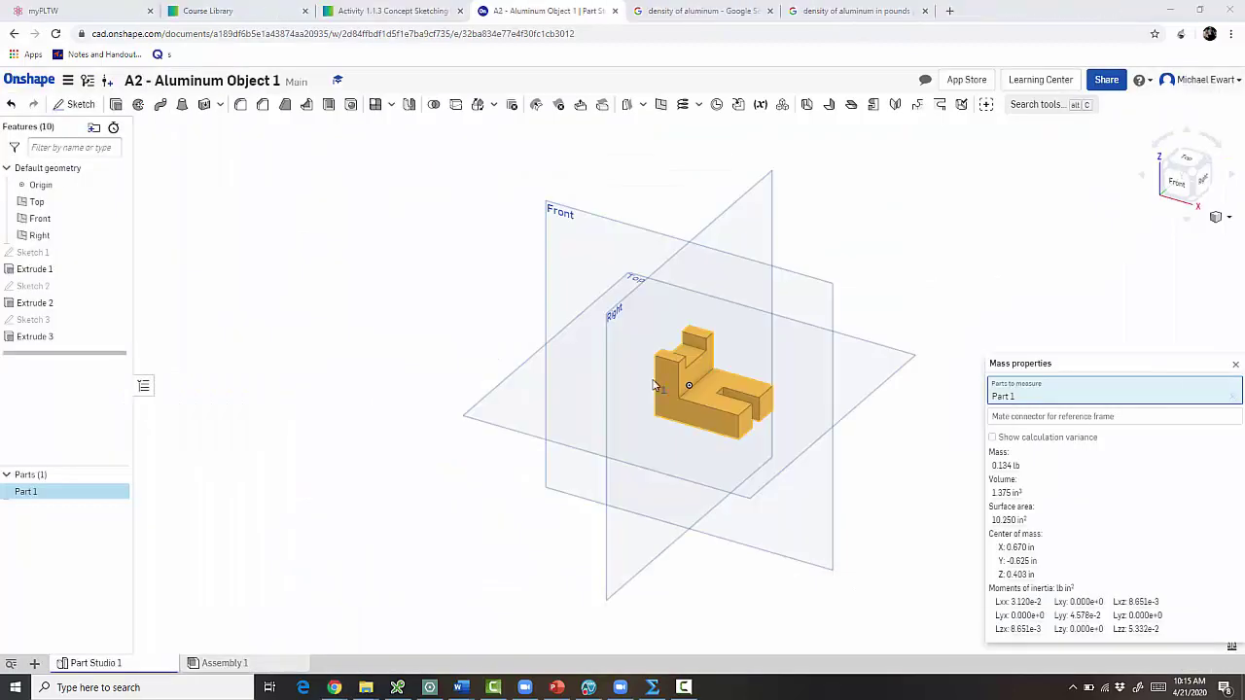
{"action": "key", "text": "alt+Tab"}
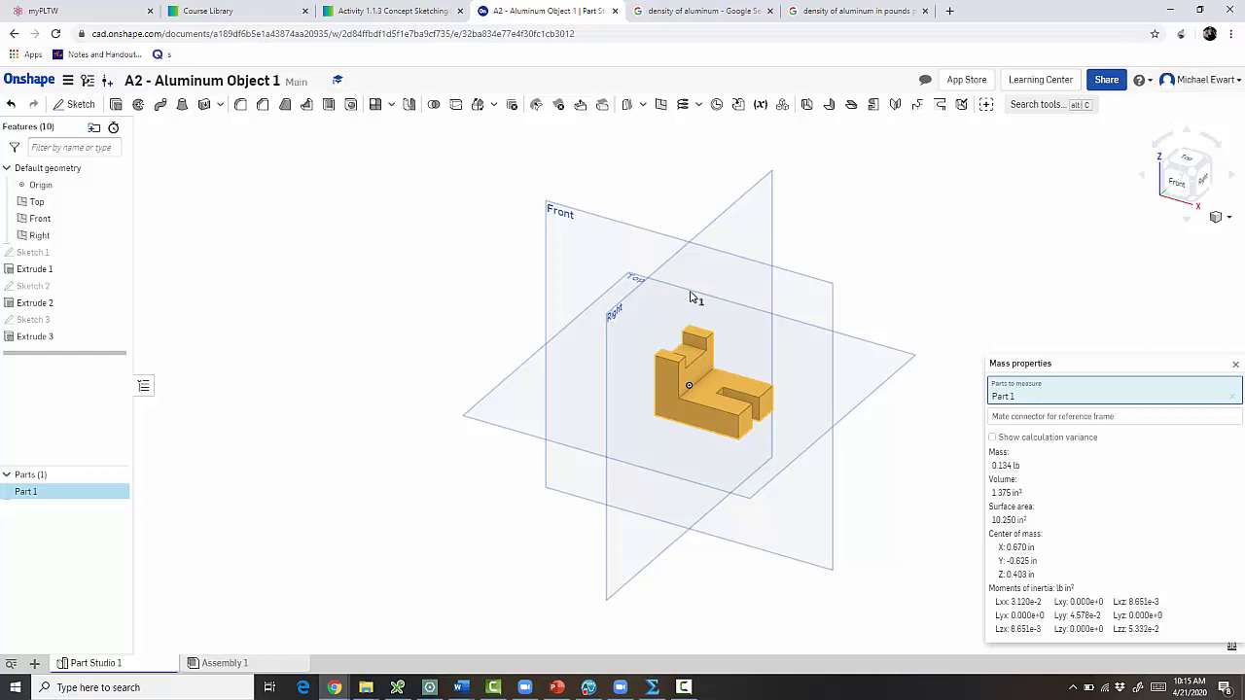
{"action": "key", "text": "super+shift+s"}
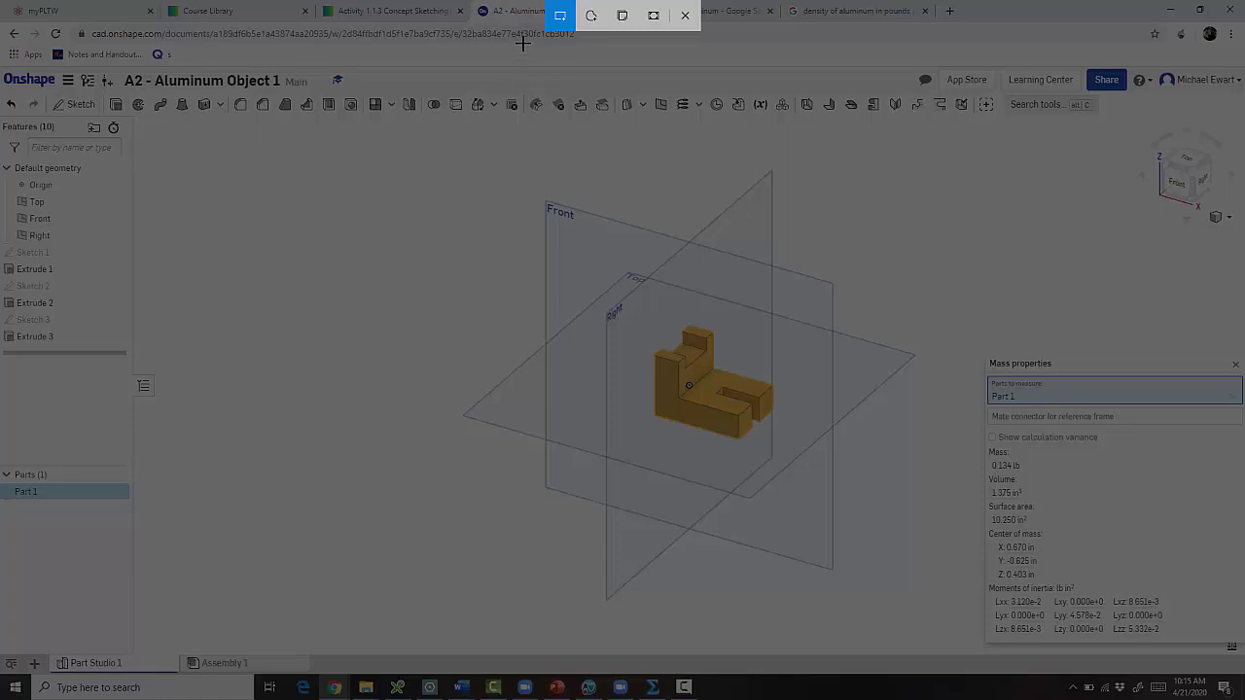
{"action": "mouse_move", "coordinate": [524, 43]}
{"action": "left_mouse_down"}
{"action": "mouse_move", "coordinate": [1117, 244]}
{"action": "mouse_move", "coordinate": [1238, 457]}
{"action": "mouse_move", "coordinate": [1240, 660]}
{"action": "left_mouse_up"}
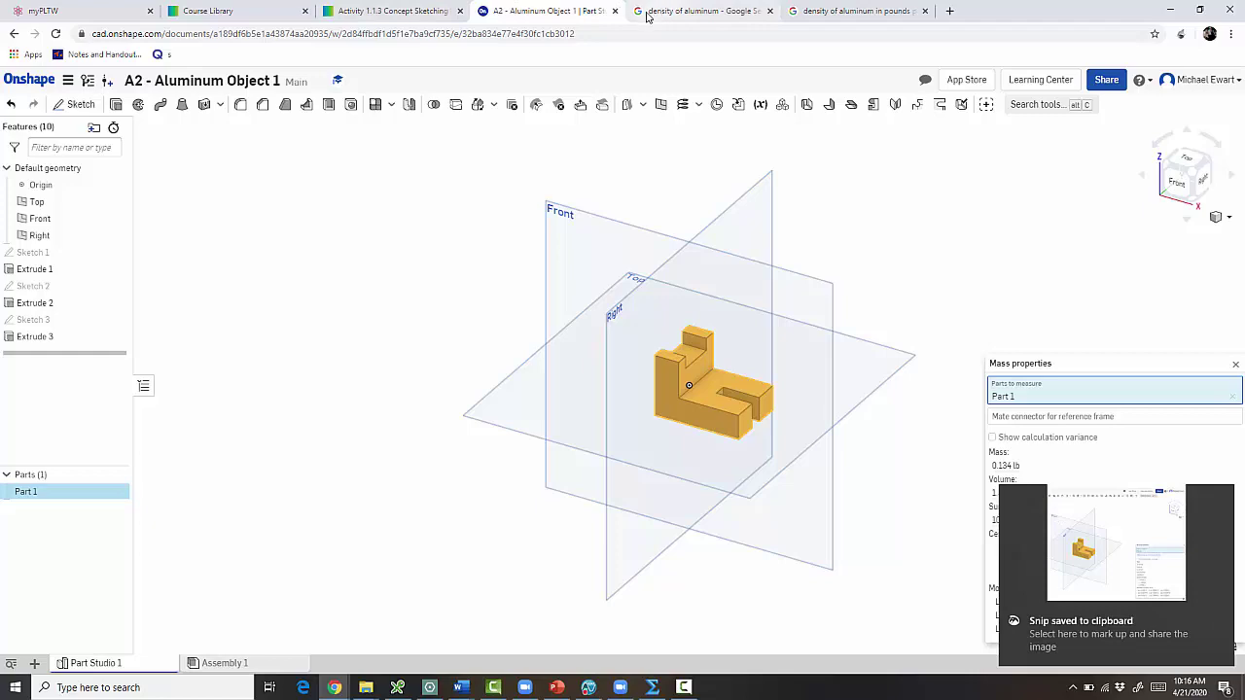
Return to the Assignment 2 document and paste the Onshape screenshot into the part g answer box
{"action": "key", "text": "alt+Tab"}
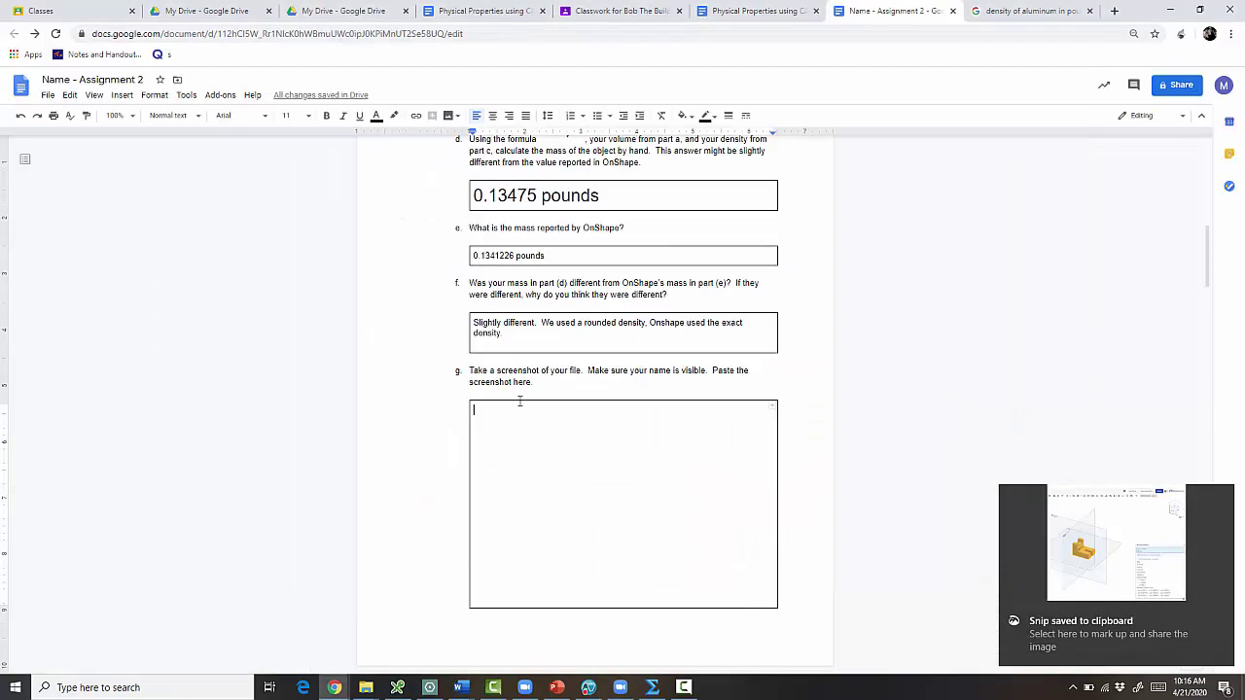
{"action": "right_click", "coordinate": [500, 415]}
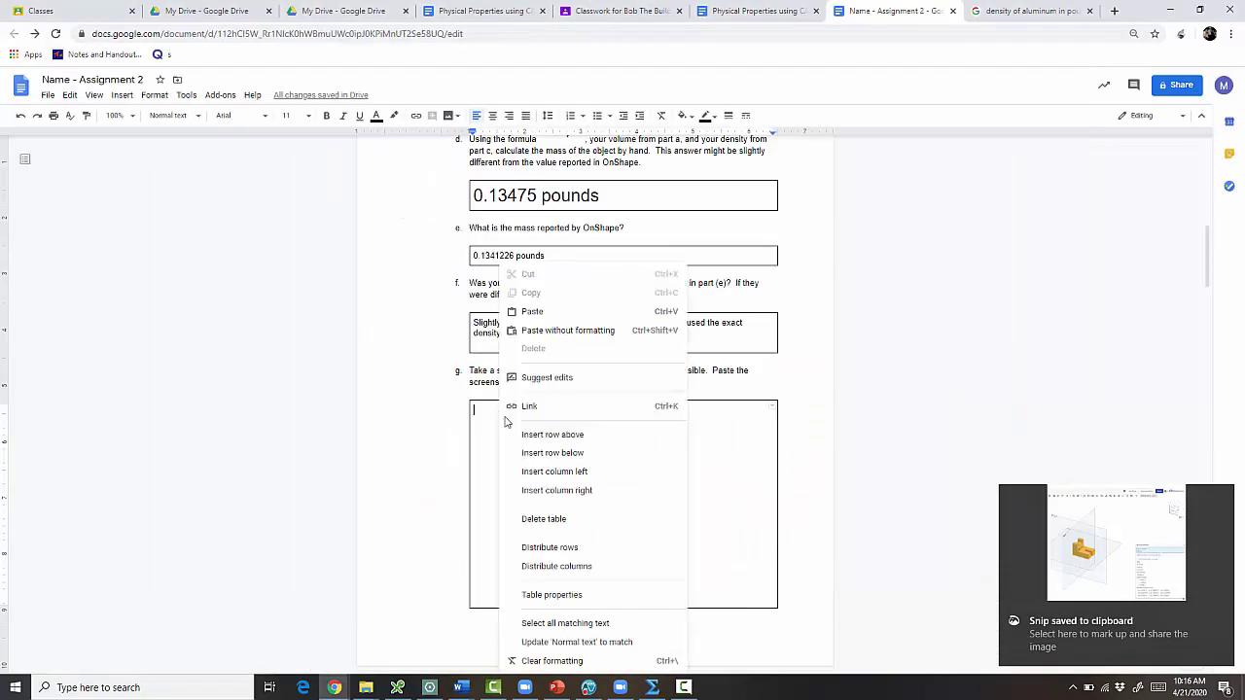
{"action": "left_click", "coordinate": [530, 313]}
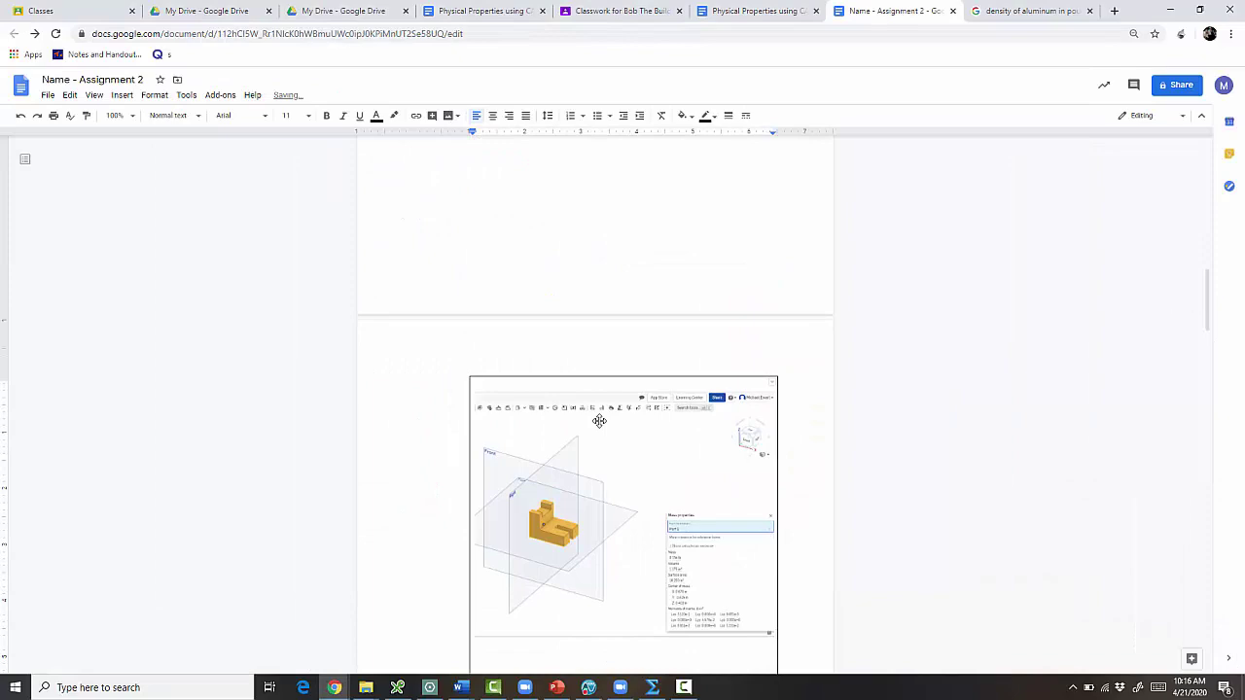
Review the pasted screenshot and the Brass Object Two questions, and bring the Onshape part studio back to the front
{"action": "scroll", "coordinate": [595, 423], "scroll_direction": "up", "scroll_amount": 3}
{"action": "scroll", "coordinate": [592, 428], "scroll_direction": "down", "scroll_amount": 6}
{"action": "scroll", "coordinate": [588, 441], "scroll_direction": "down", "scroll_amount": 3}
{"action": "scroll", "coordinate": [588, 440], "scroll_direction": "up", "scroll_amount": 3}
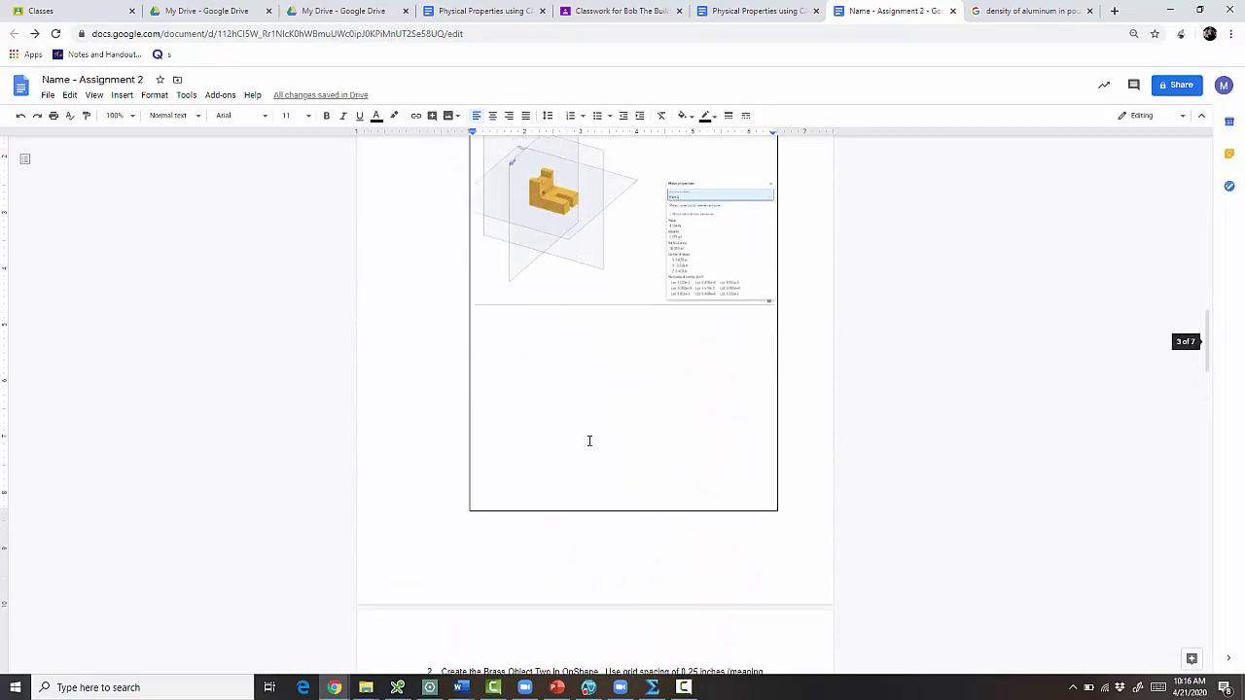
{"action": "scroll", "coordinate": [588, 441], "scroll_direction": "down", "scroll_amount": 2}
{"action": "scroll", "coordinate": [504, 371], "scroll_direction": "down", "scroll_amount": 3}
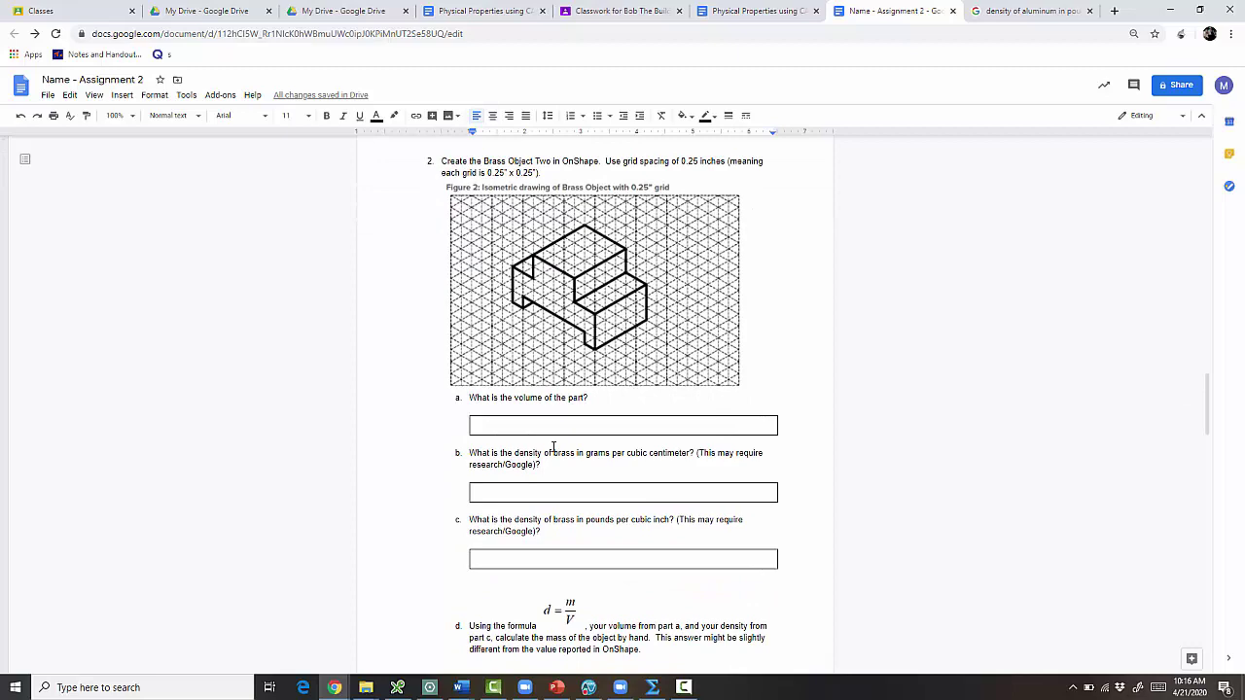
{"action": "scroll", "coordinate": [553, 447], "scroll_direction": "down", "scroll_amount": 10}
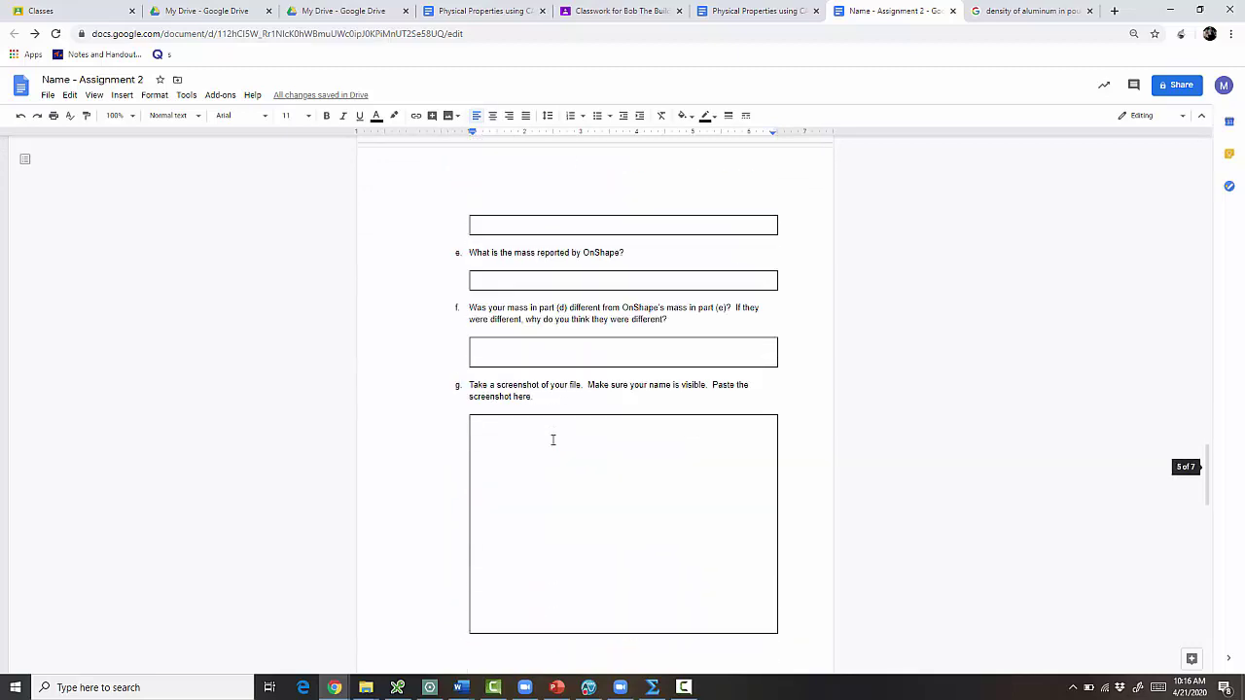
{"action": "scroll", "coordinate": [568, 336], "scroll_direction": "down", "scroll_amount": 3}
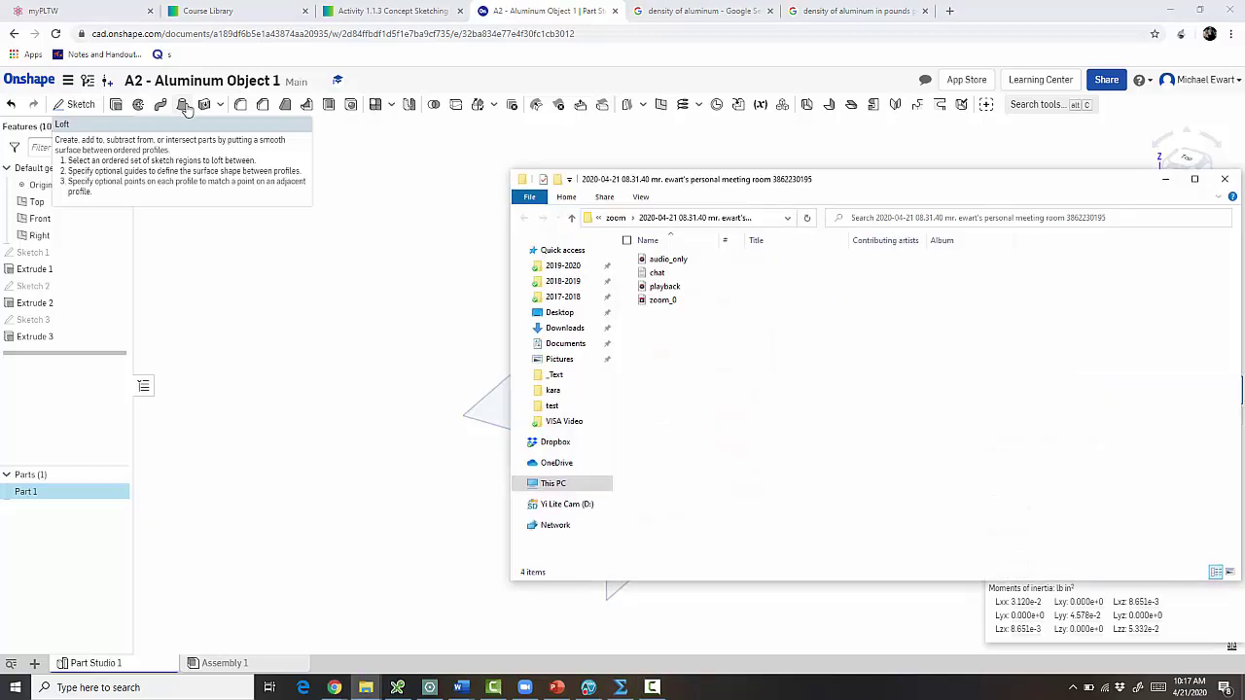
{"action": "left_click", "coordinate": [800, 159]}
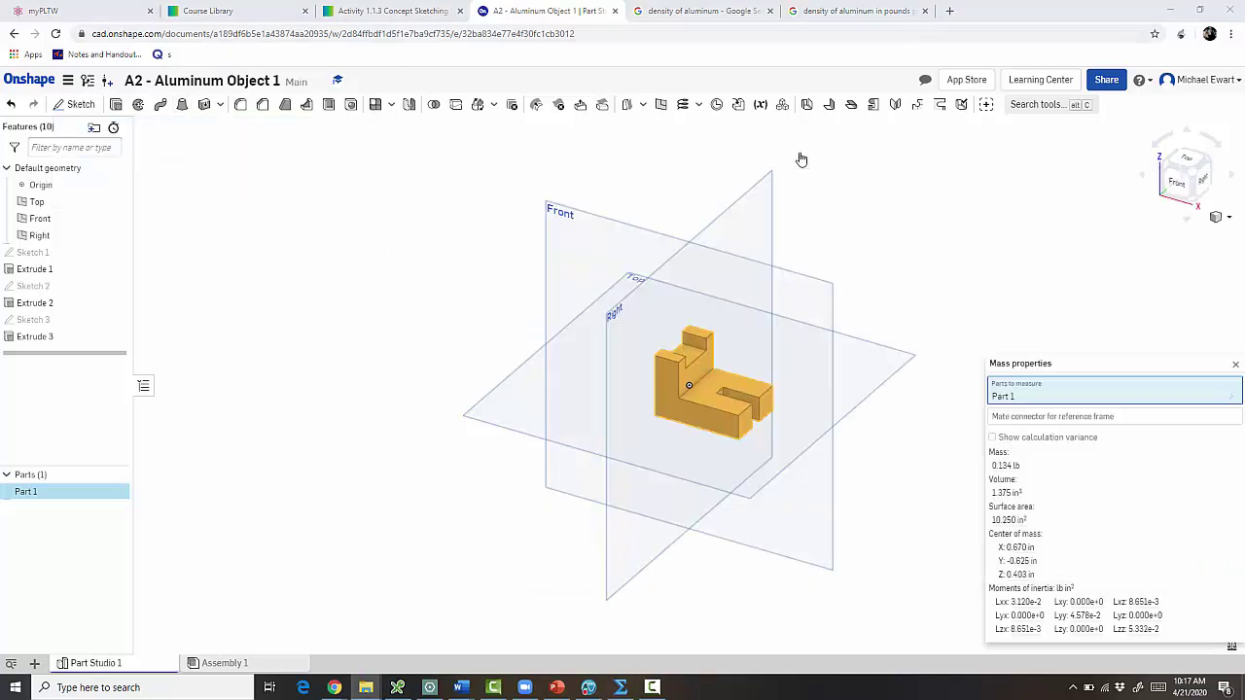